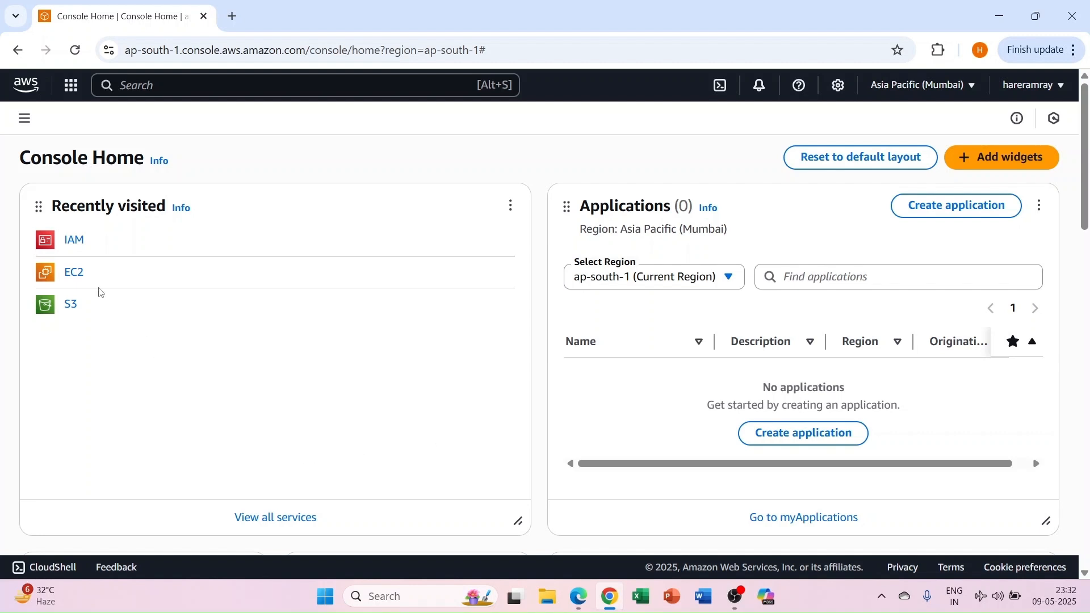
Step: Open IAM and review its user groups and users, checking the test user's console session in Edge before returning to Chrome
{"action": "left_click", "coordinate": [74, 244]}
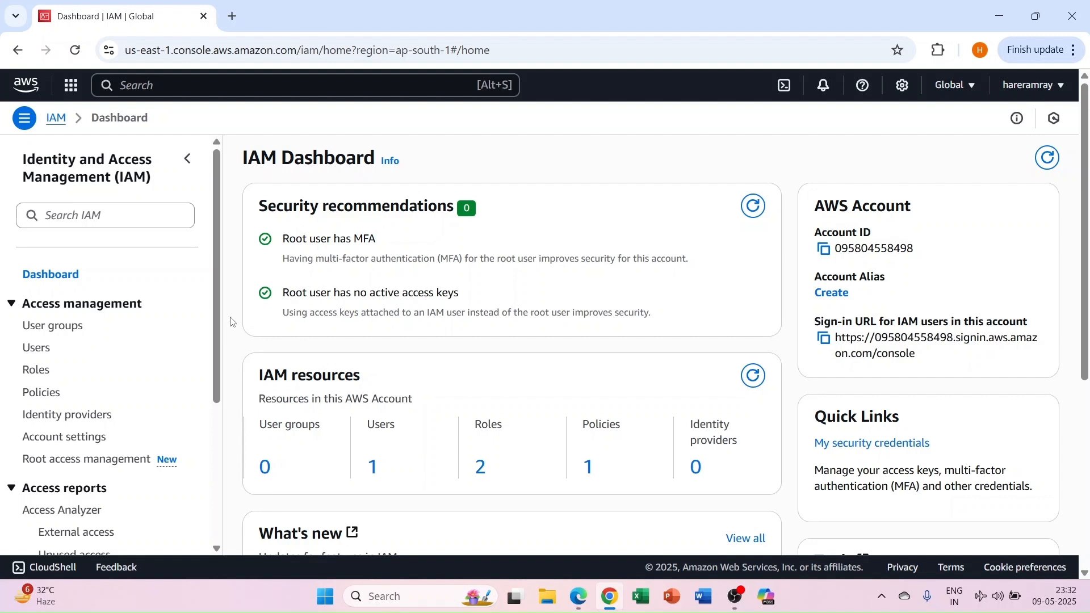
{"action": "left_click", "coordinate": [57, 328]}
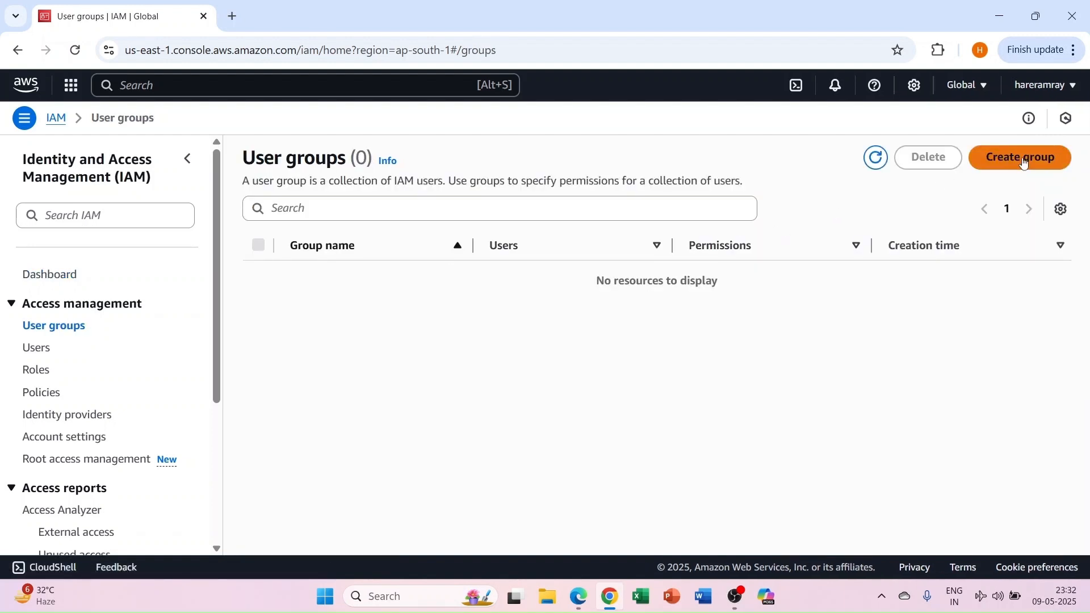
{"action": "left_click", "coordinate": [25, 352]}
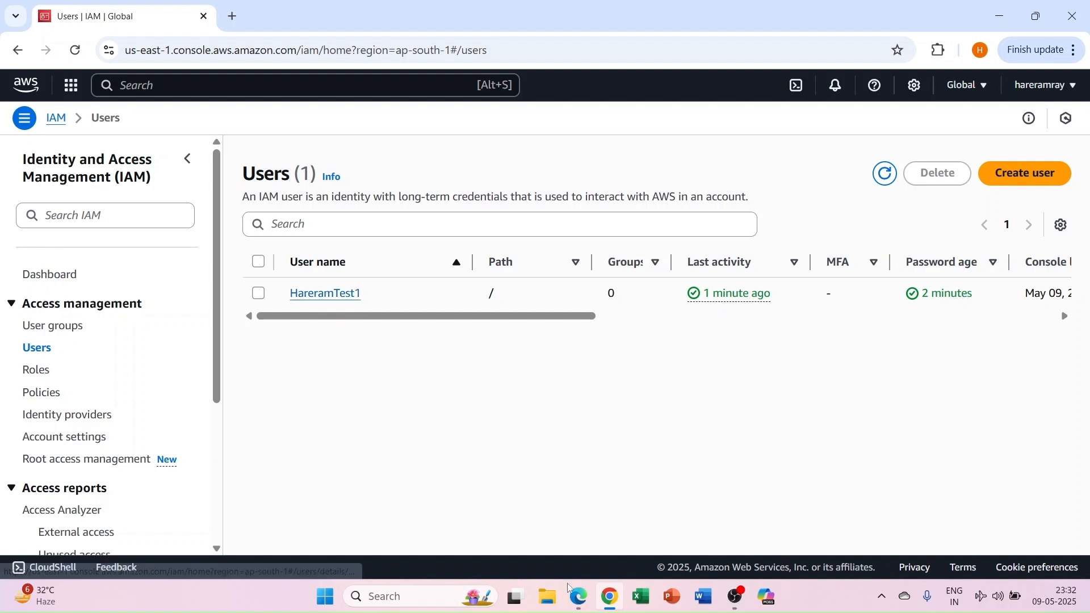
{"action": "left_click", "coordinate": [578, 606]}
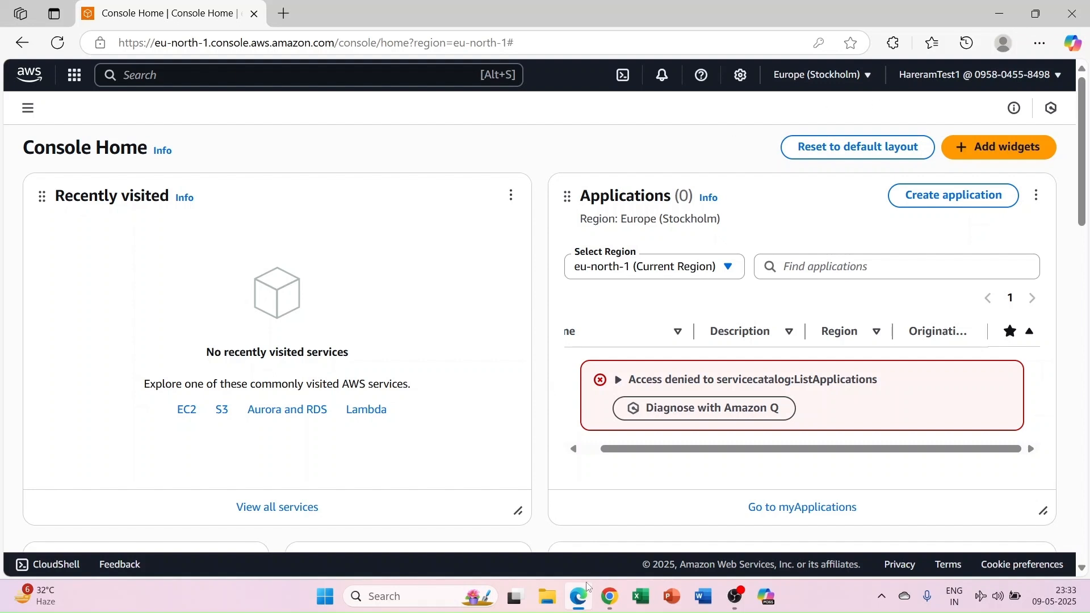
{"action": "left_click", "coordinate": [611, 597]}
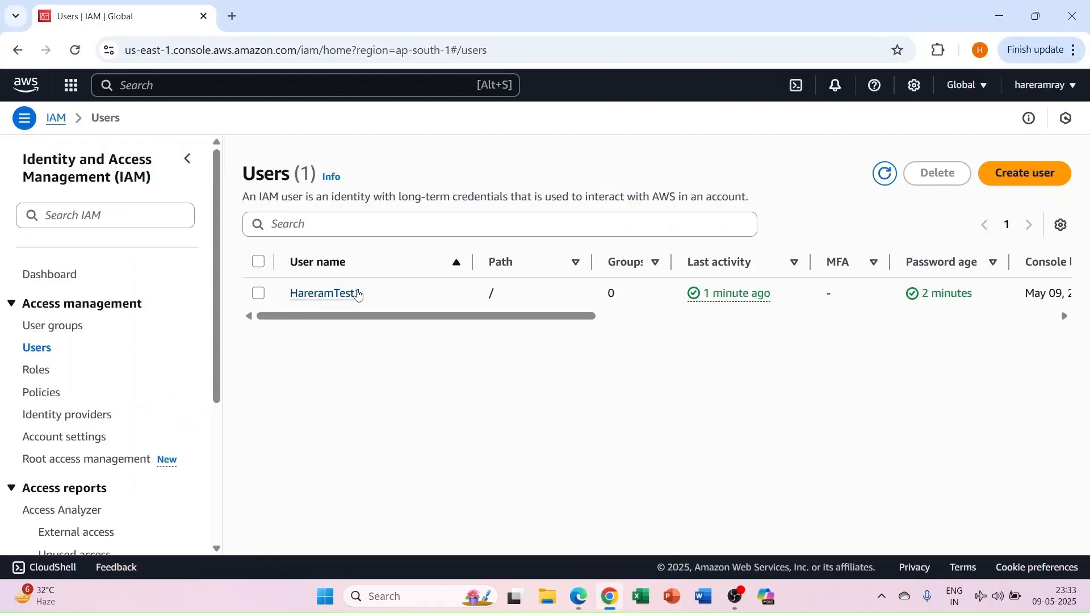
Step: Start creating an IAM user group and name it userDevs
{"action": "left_click", "coordinate": [55, 328]}
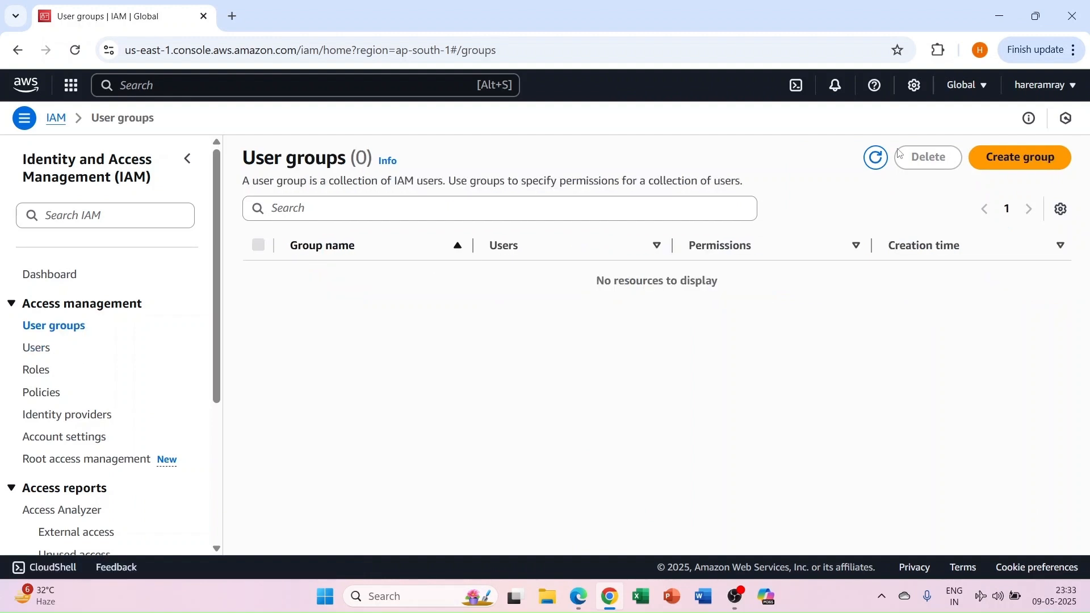
{"action": "left_click", "coordinate": [1009, 164]}
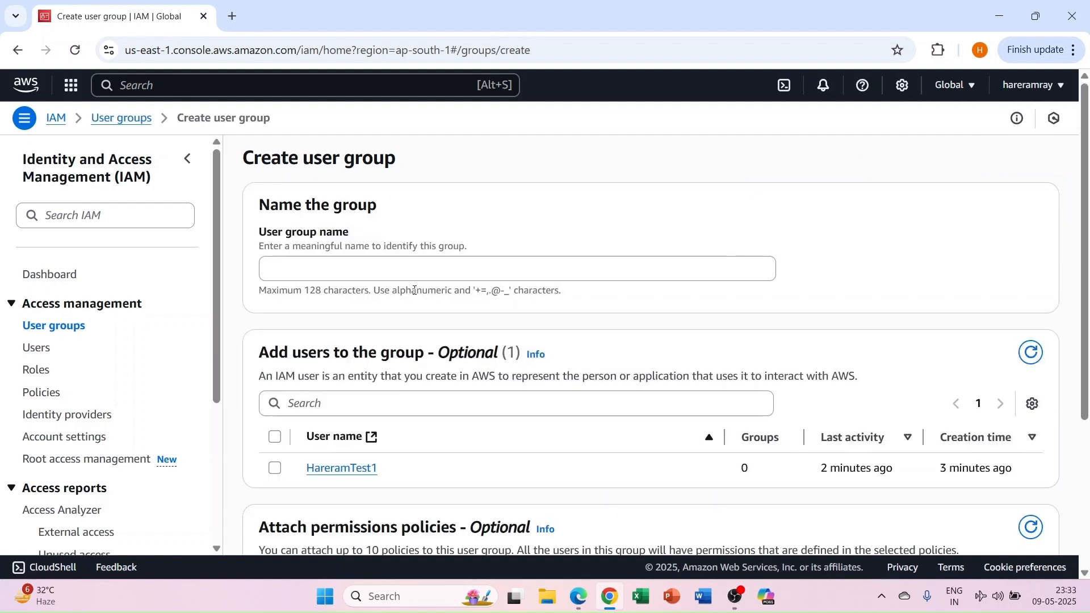
{"action": "left_click", "coordinate": [323, 273]}
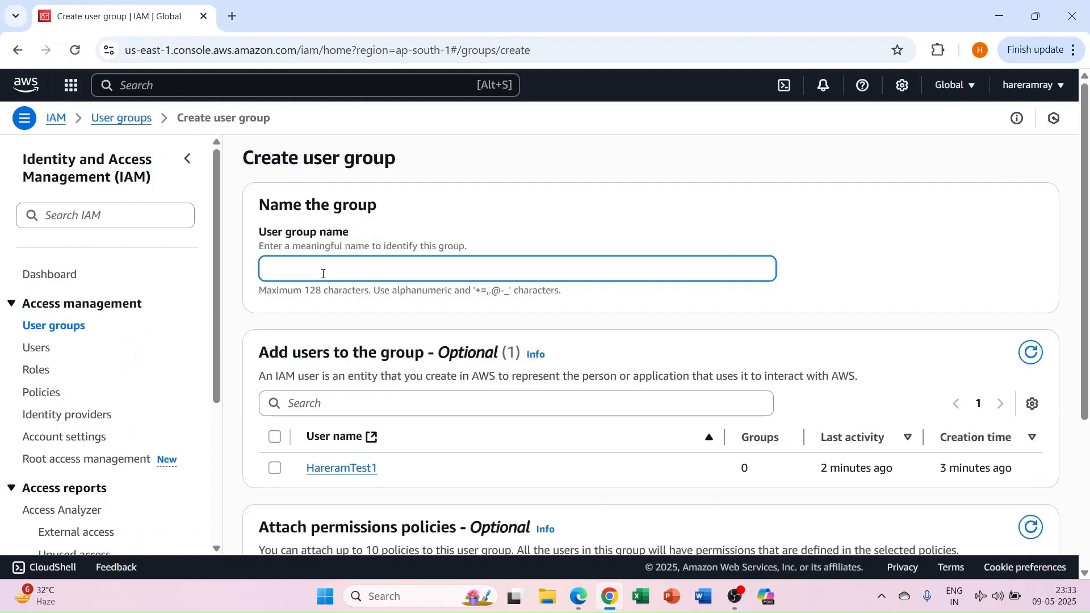
{"action": "type", "text": "user"}
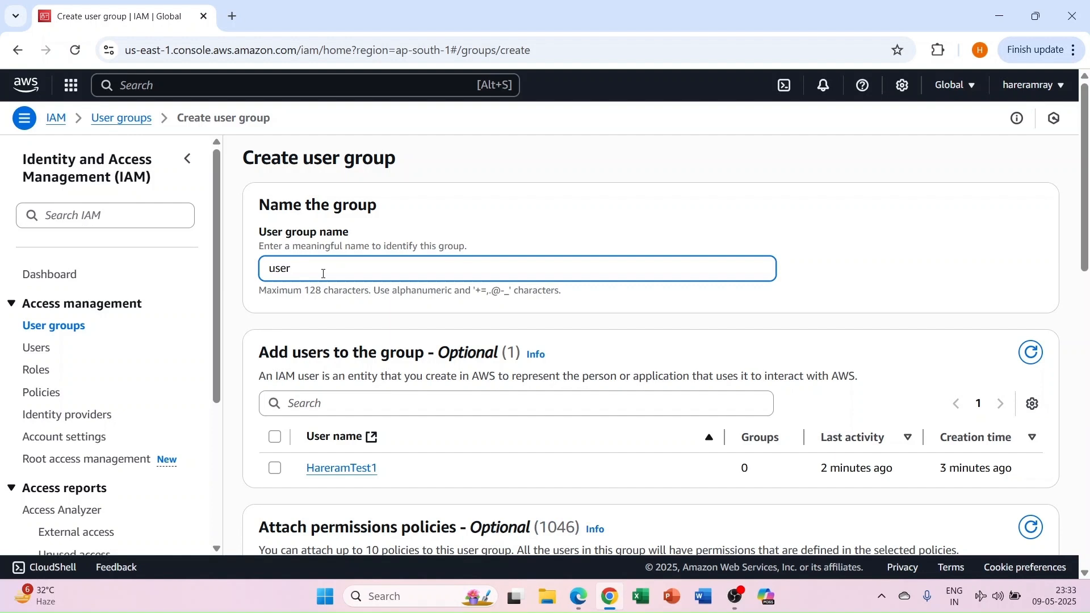
{"action": "type", "text": "Devs"}
Step: Add the only listed IAM user to the group and create it without attaching any permissions policies
{"action": "scroll", "coordinate": [464, 322], "scroll_direction": "down", "scroll_amount": 2}
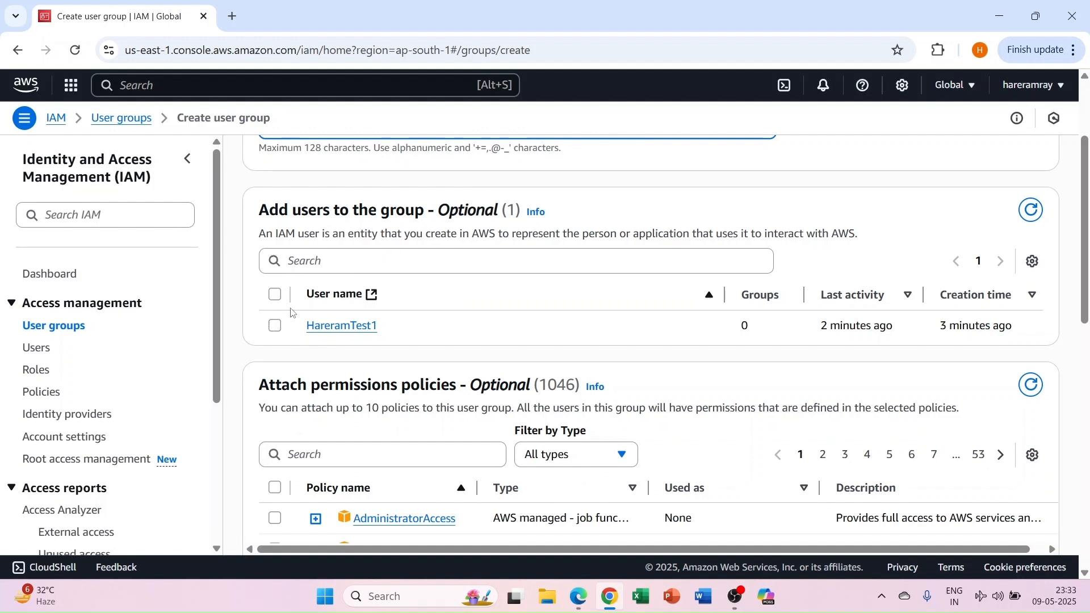
{"action": "left_click", "coordinate": [275, 326]}
{"action": "scroll", "coordinate": [430, 344], "scroll_direction": "down", "scroll_amount": 2}
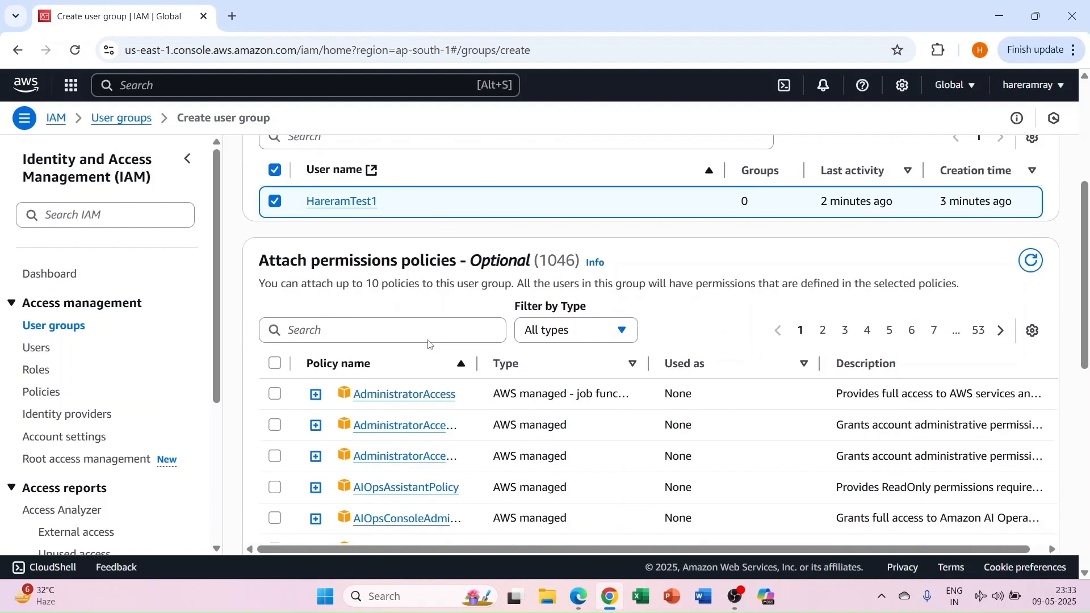
{"action": "scroll", "coordinate": [430, 344], "scroll_direction": "down", "scroll_amount": 2}
{"action": "scroll", "coordinate": [430, 344], "scroll_direction": "up", "scroll_amount": 4}
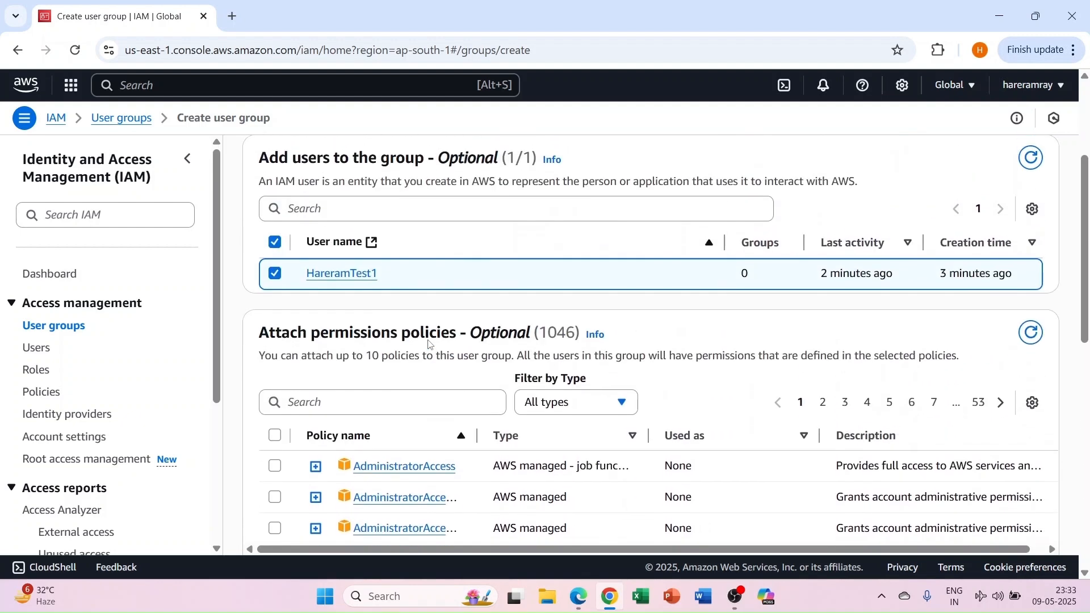
{"action": "scroll", "coordinate": [430, 344], "scroll_direction": "down", "scroll_amount": 2}
{"action": "scroll", "coordinate": [535, 353], "scroll_direction": "down", "scroll_amount": 5}
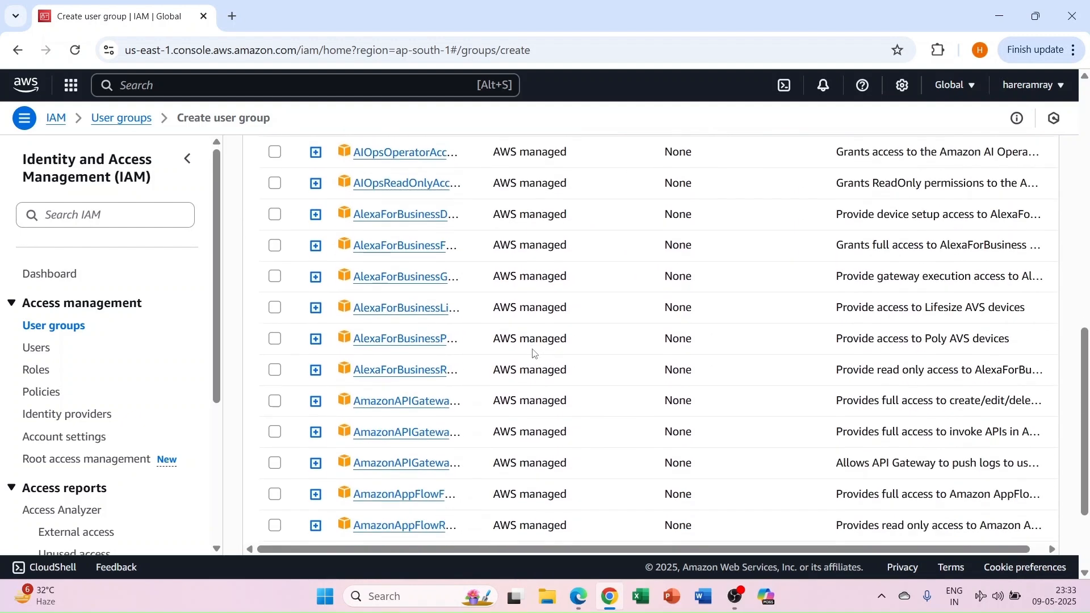
{"action": "scroll", "coordinate": [534, 353], "scroll_direction": "down", "scroll_amount": 2}
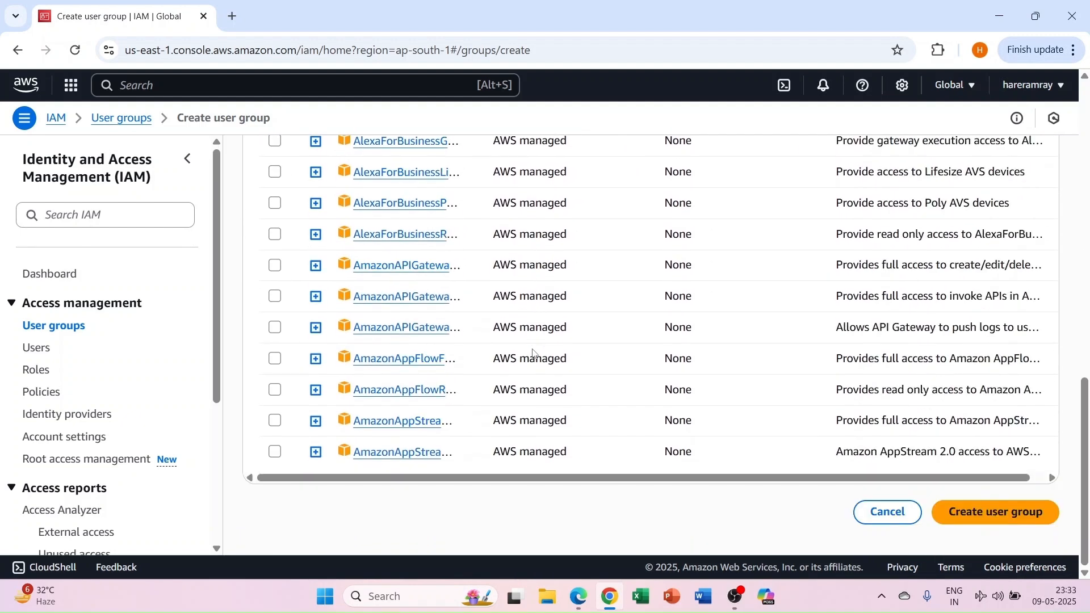
{"action": "left_click", "coordinate": [987, 514]}
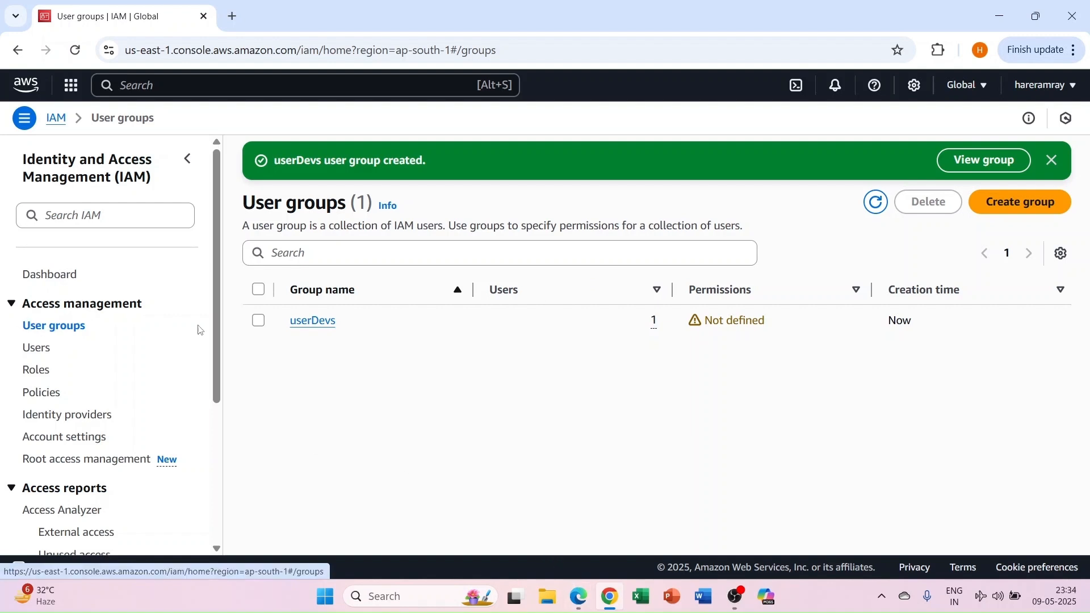
Step: Open the userDevs group and review its users, permissions and Access Advisor information
{"action": "left_click", "coordinate": [306, 323]}
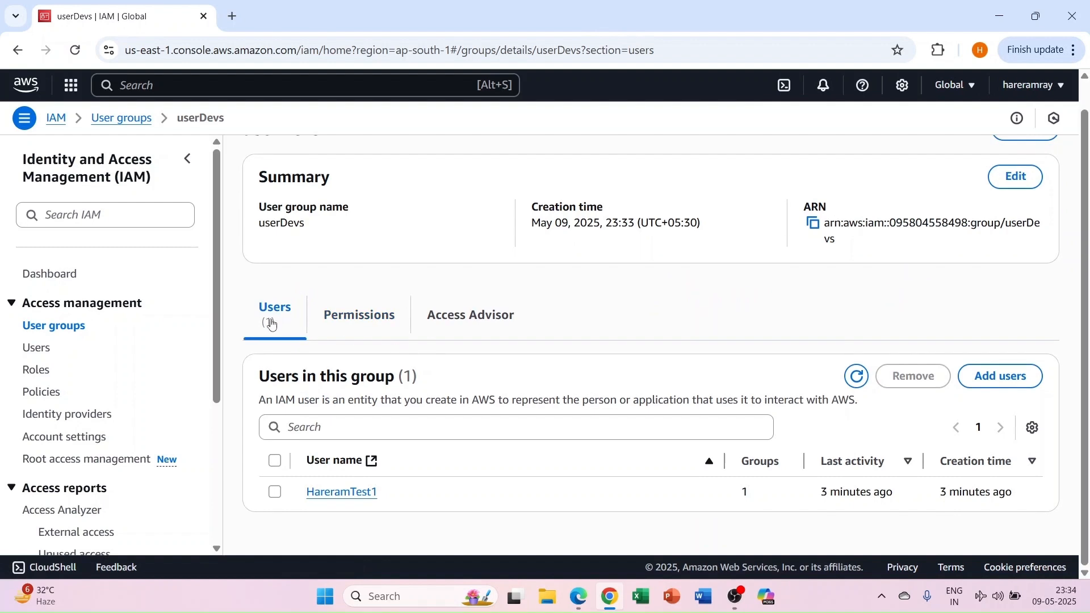
{"action": "left_click", "coordinate": [348, 318]}
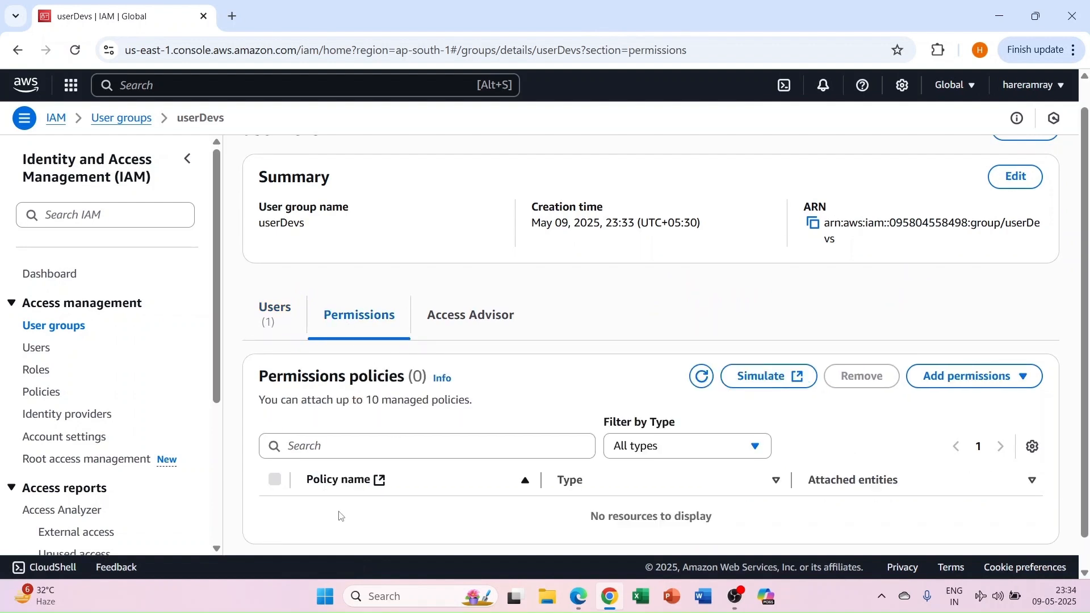
{"action": "scroll", "coordinate": [341, 514], "scroll_direction": "down", "scroll_amount": 1}
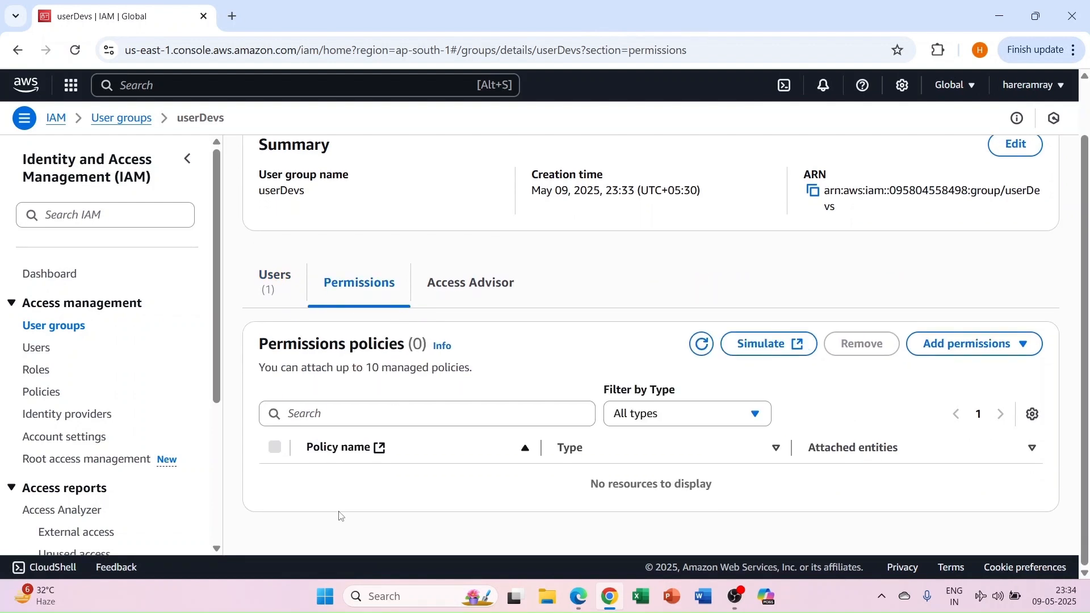
{"action": "left_click", "coordinate": [471, 282]}
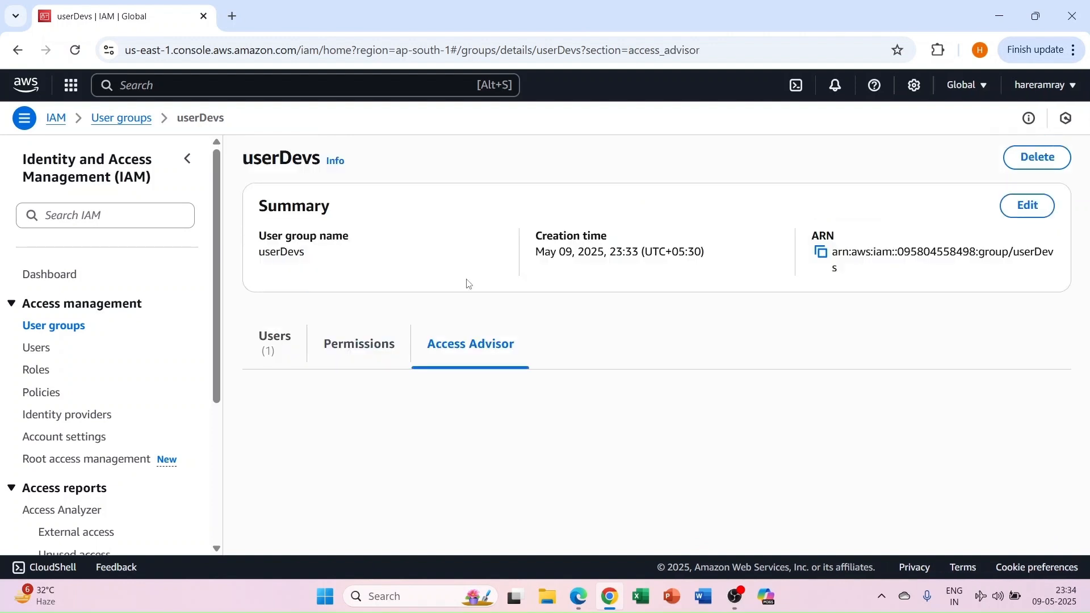
{"action": "left_click", "coordinate": [276, 340]}
{"action": "scroll", "coordinate": [364, 402], "scroll_direction": "down", "scroll_amount": 1}
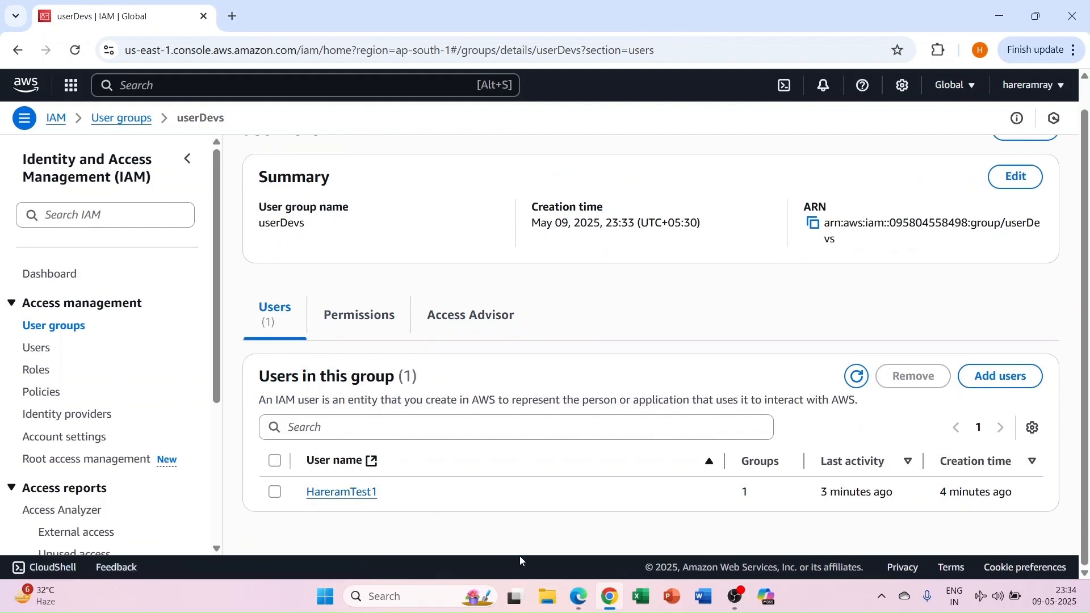
Step: Switch to the test user's session in Edge, open the IAM service and examine what its dashboard allows
{"action": "left_click", "coordinate": [584, 605]}
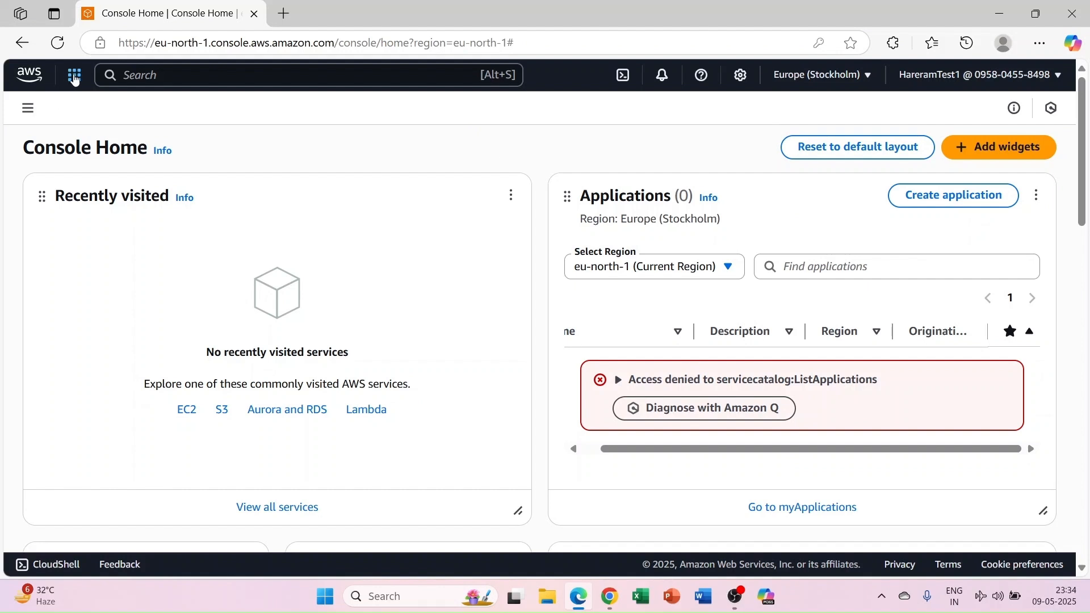
{"action": "left_click", "coordinate": [147, 76]}
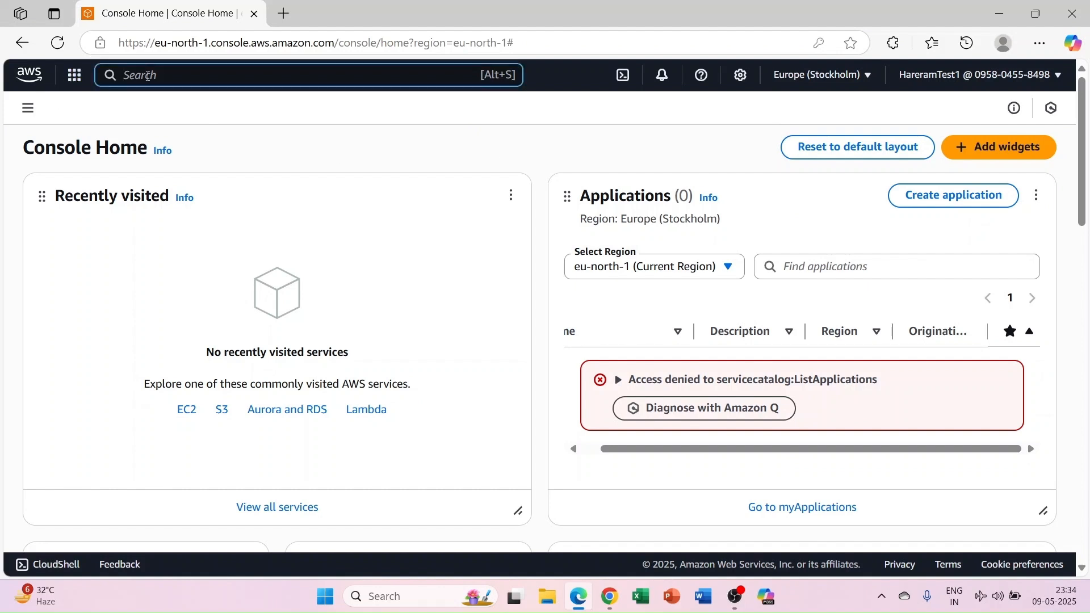
{"action": "type", "text": "iam"}
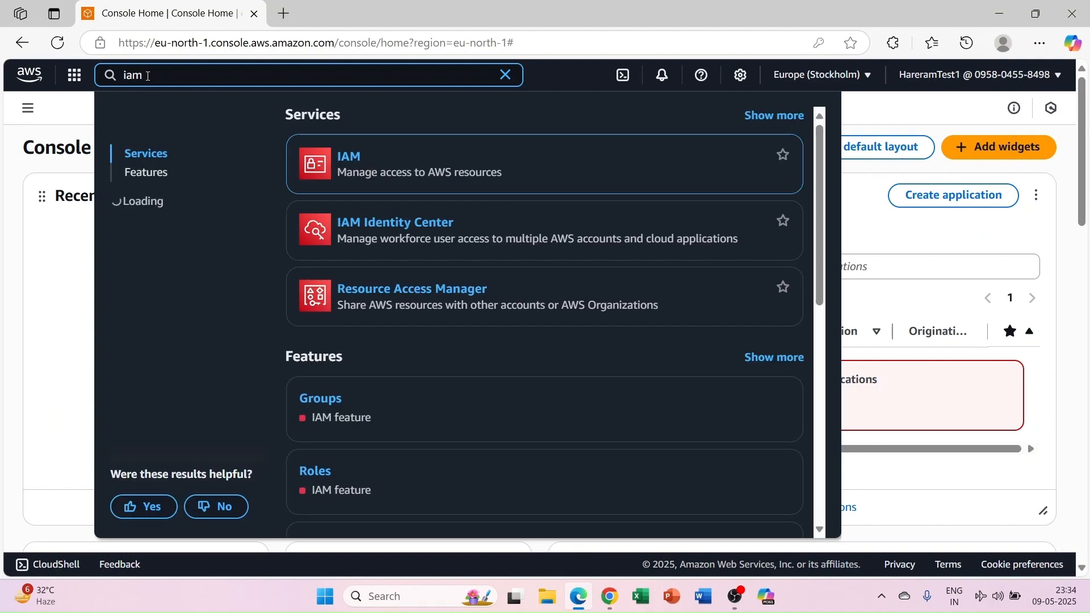
{"action": "left_click", "coordinate": [347, 156]}
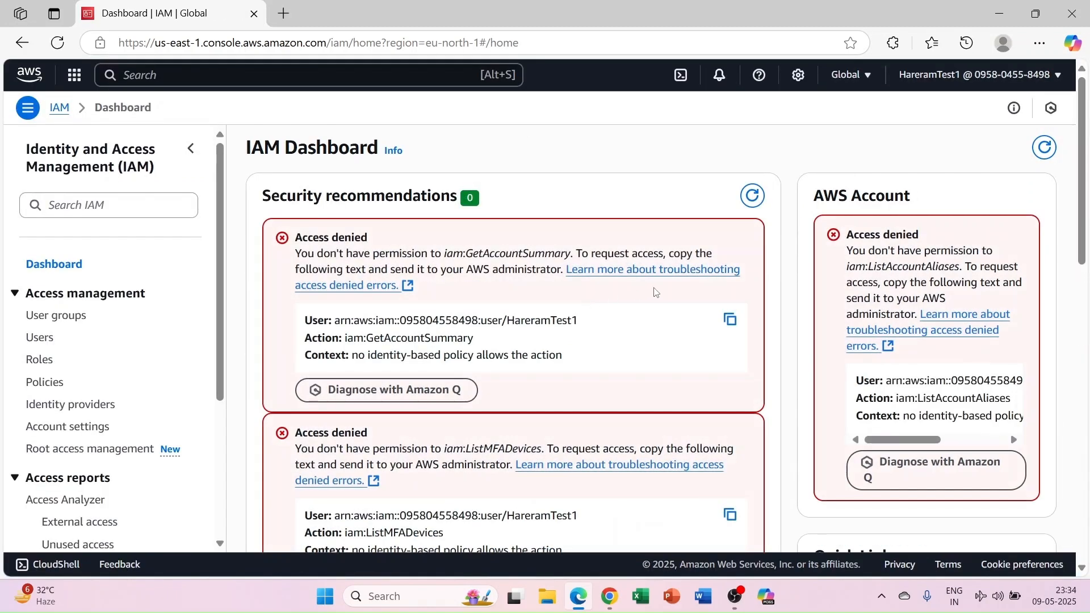
{"action": "scroll", "coordinate": [656, 292], "scroll_direction": "down", "scroll_amount": 5}
{"action": "scroll", "coordinate": [653, 292], "scroll_direction": "down", "scroll_amount": 4}
{"action": "scroll", "coordinate": [653, 292], "scroll_direction": "up", "scroll_amount": 8}
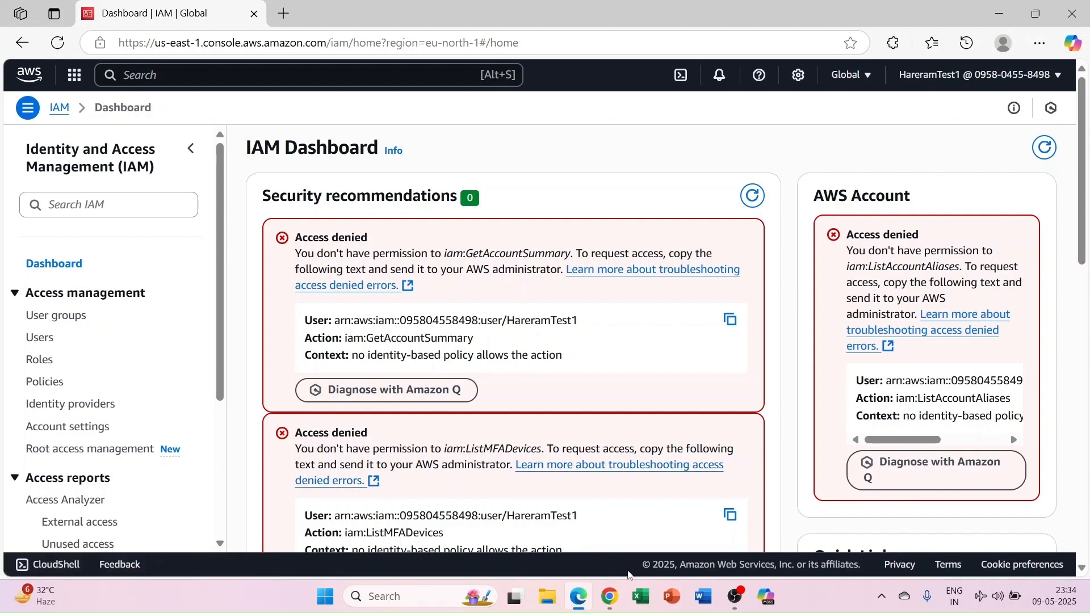
Step: Switch back to Chrome and start creating an inline policy in the userDevs group's permissions
{"action": "left_click", "coordinate": [596, 511]}
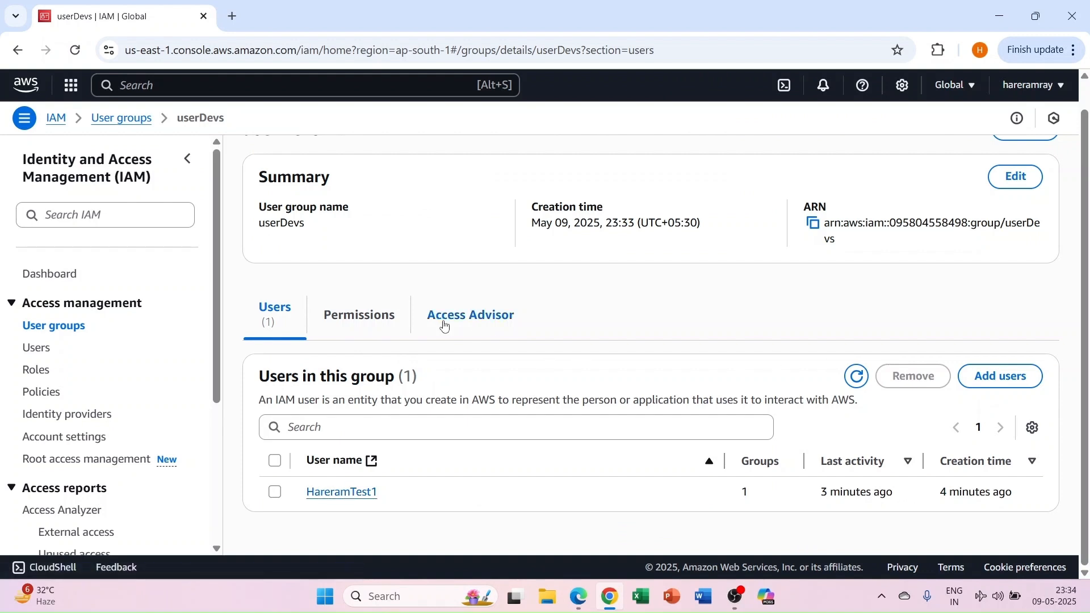
{"action": "left_click", "coordinate": [352, 313]}
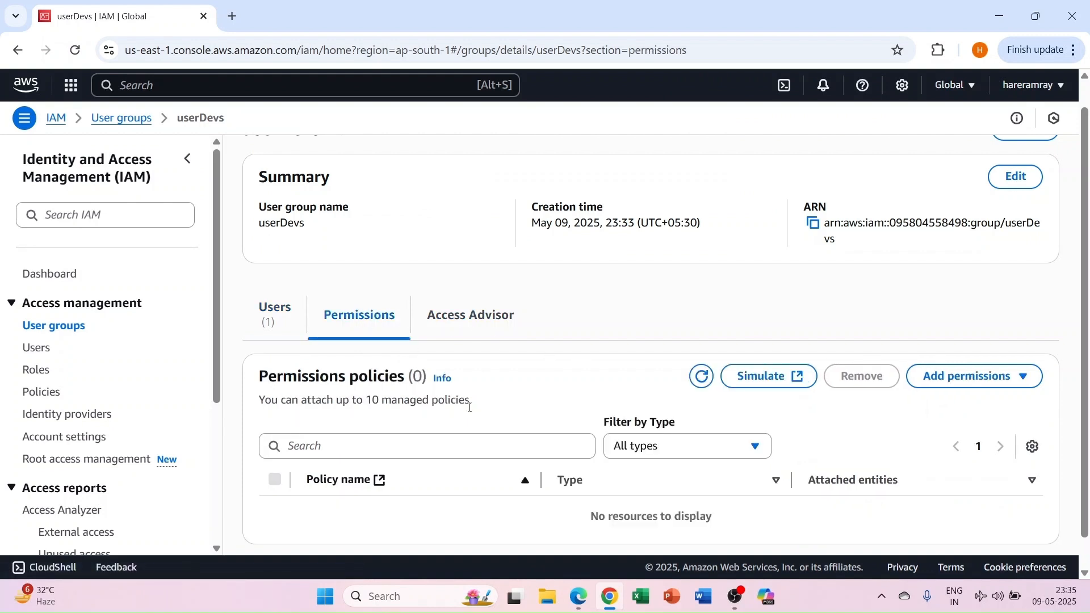
{"action": "scroll", "coordinate": [461, 403], "scroll_direction": "down", "scroll_amount": 1}
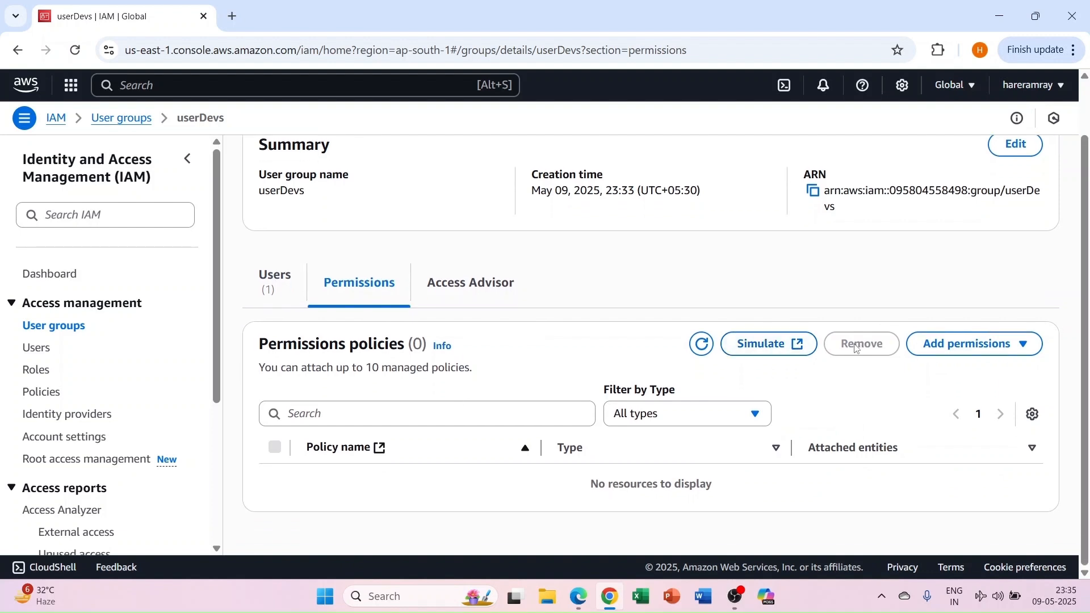
{"action": "left_click", "coordinate": [944, 350]}
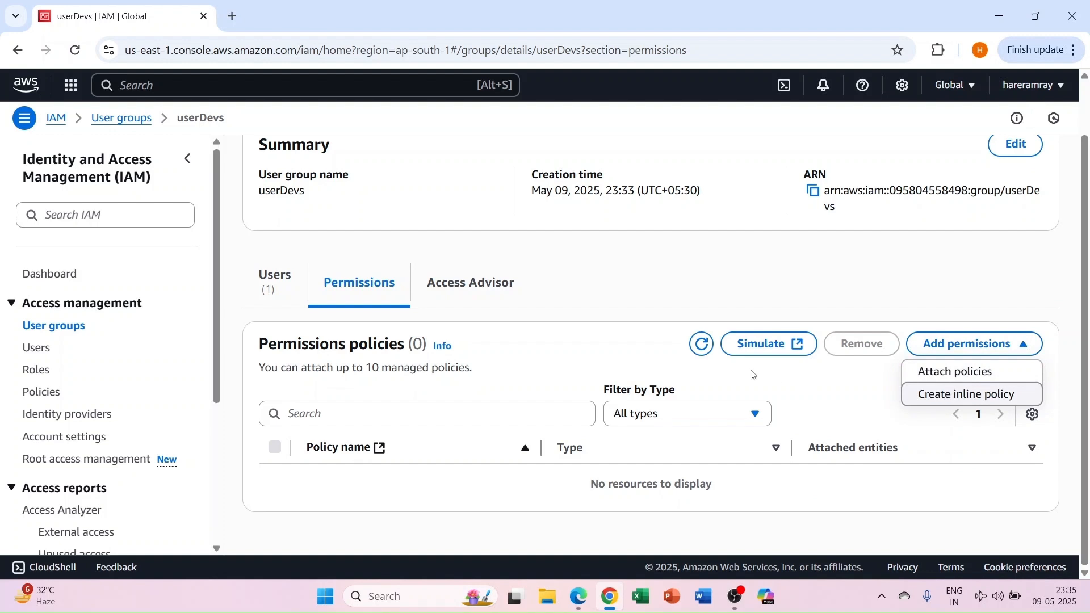
{"action": "left_click", "coordinate": [810, 381]}
{"action": "left_click", "coordinate": [947, 346]}
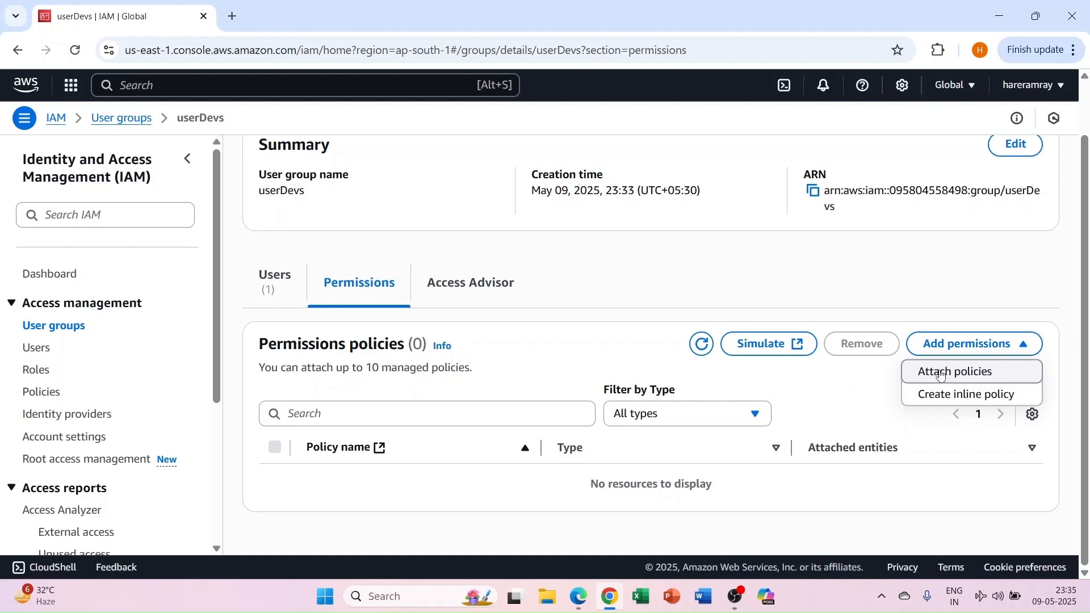
{"action": "left_click", "coordinate": [941, 396]}
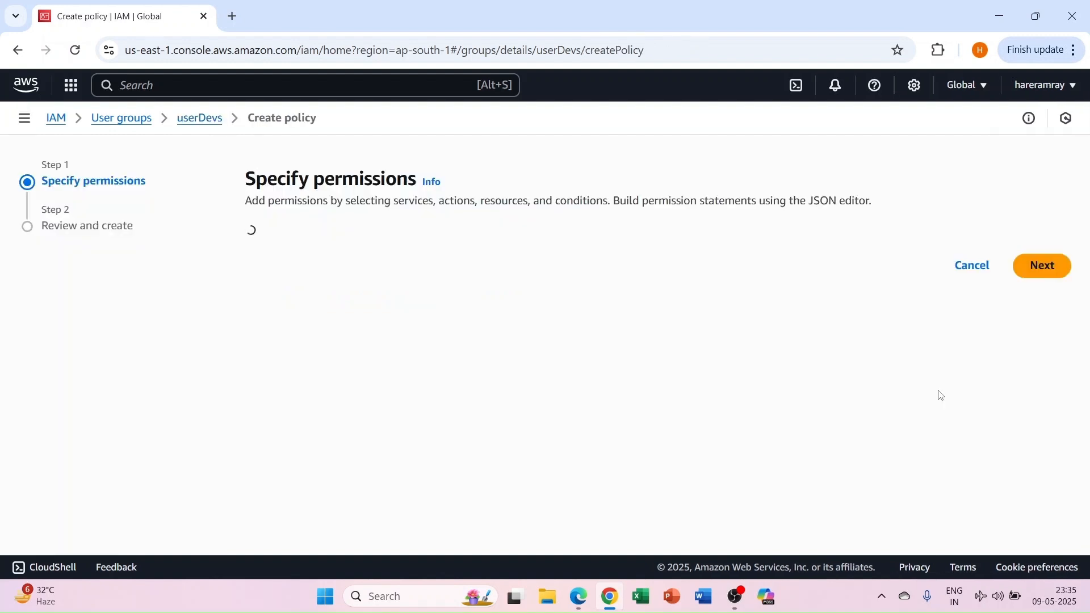
Step: Choose IAM as the service for the inline policy in the visual policy editor
{"action": "left_click", "coordinate": [267, 293]}
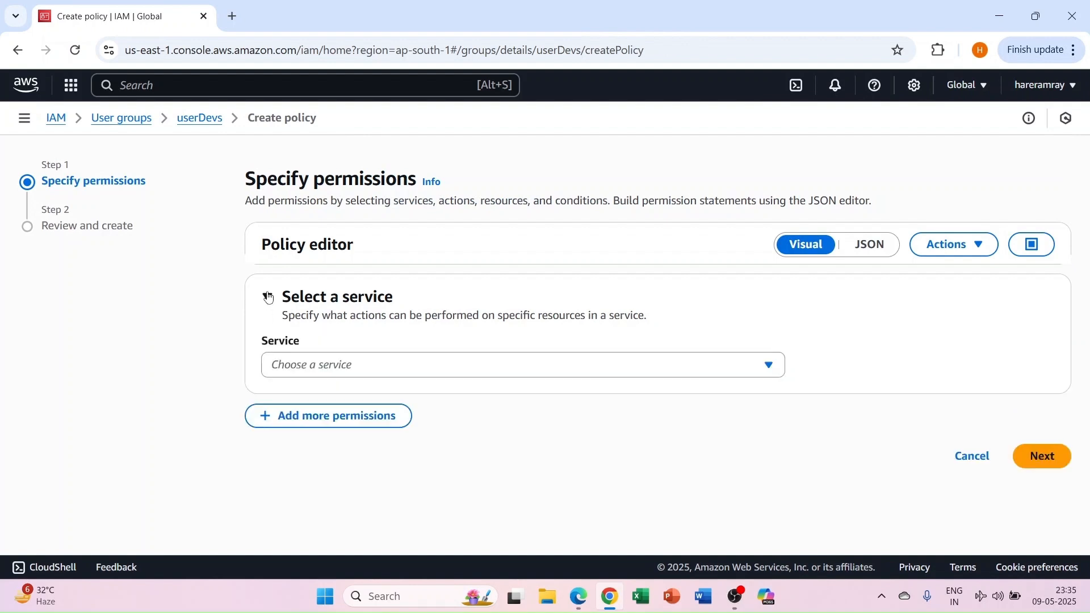
{"action": "left_click", "coordinate": [328, 370]}
{"action": "type", "text": "iam"}
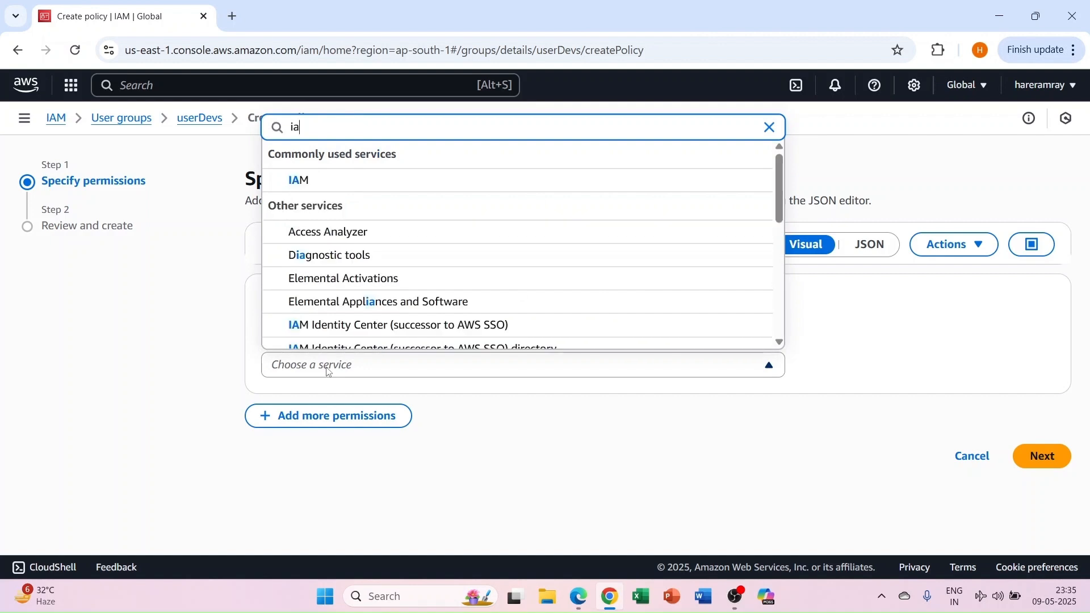
{"action": "left_click", "coordinate": [305, 179]}
{"action": "scroll", "coordinate": [404, 338], "scroll_direction": "down", "scroll_amount": 2}
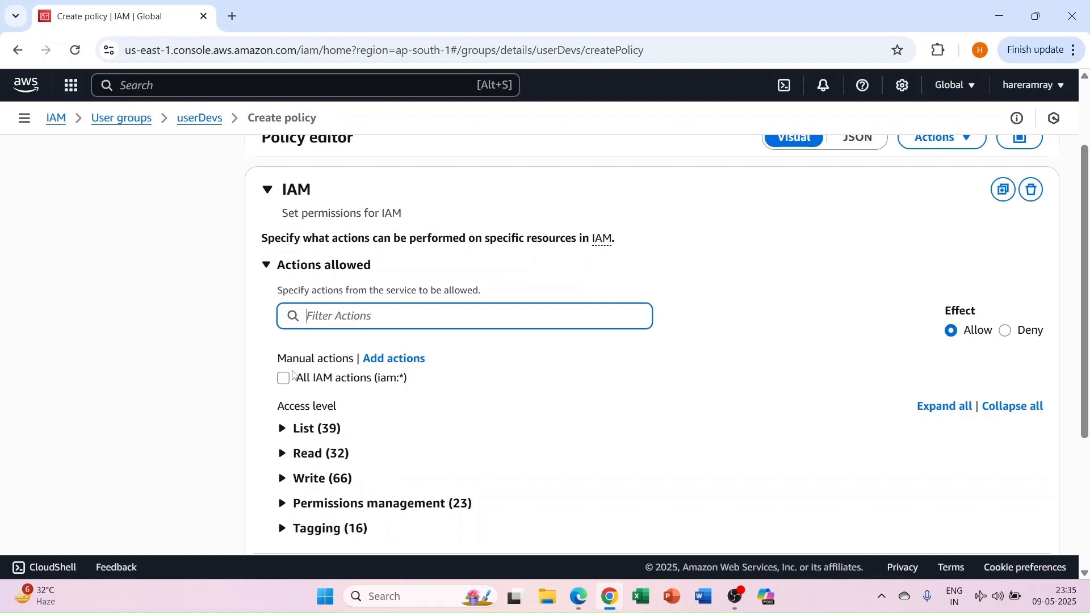
{"action": "scroll", "coordinate": [293, 375], "scroll_direction": "down", "scroll_amount": 1}
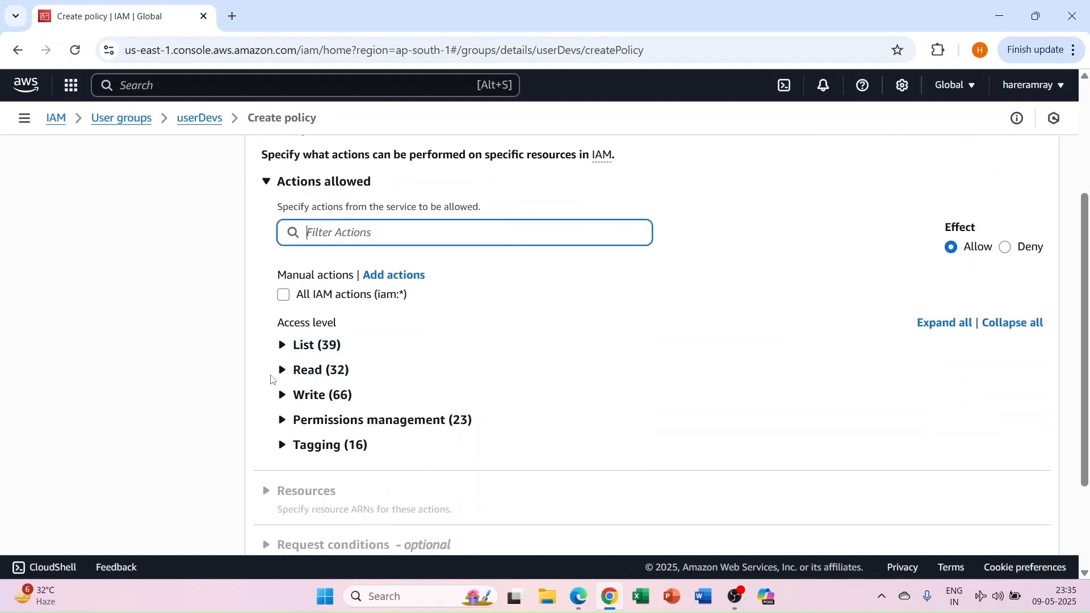
Step: Check the missing account permission in Edge, return to Chrome, allow the IAM action ListAccountAliases in the policy and proceed to its review
{"action": "left_click", "coordinate": [576, 600]}
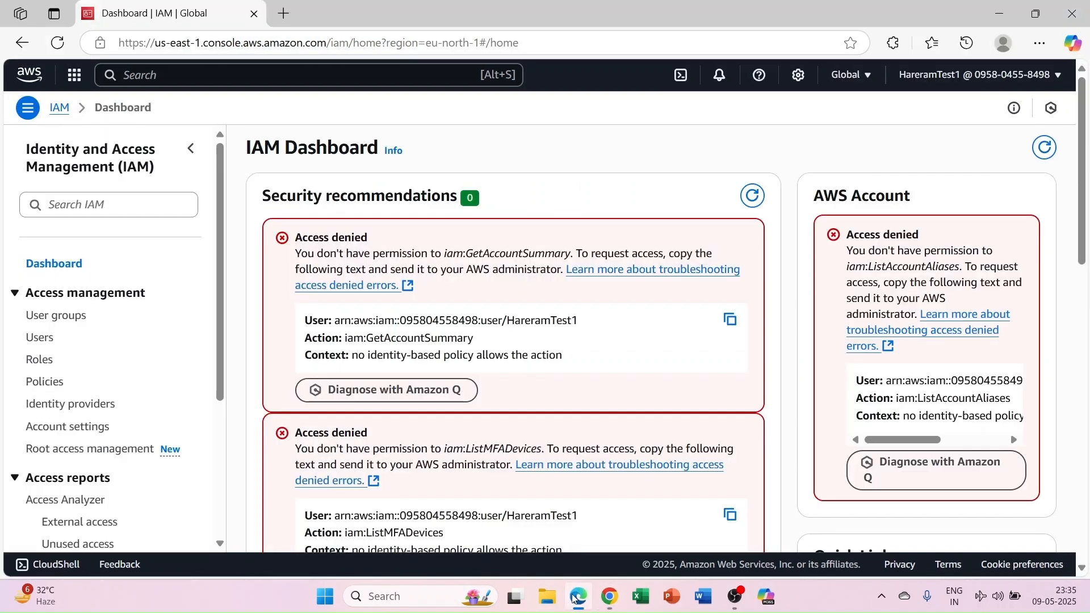
{"action": "left_click", "coordinate": [576, 600]}
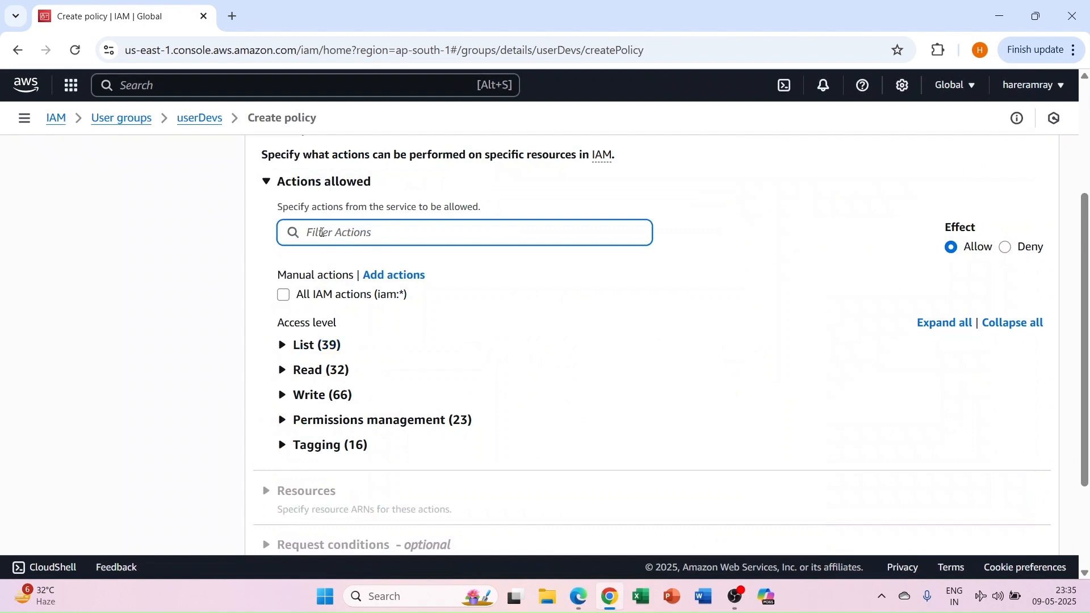
{"action": "type", "text": "list"}
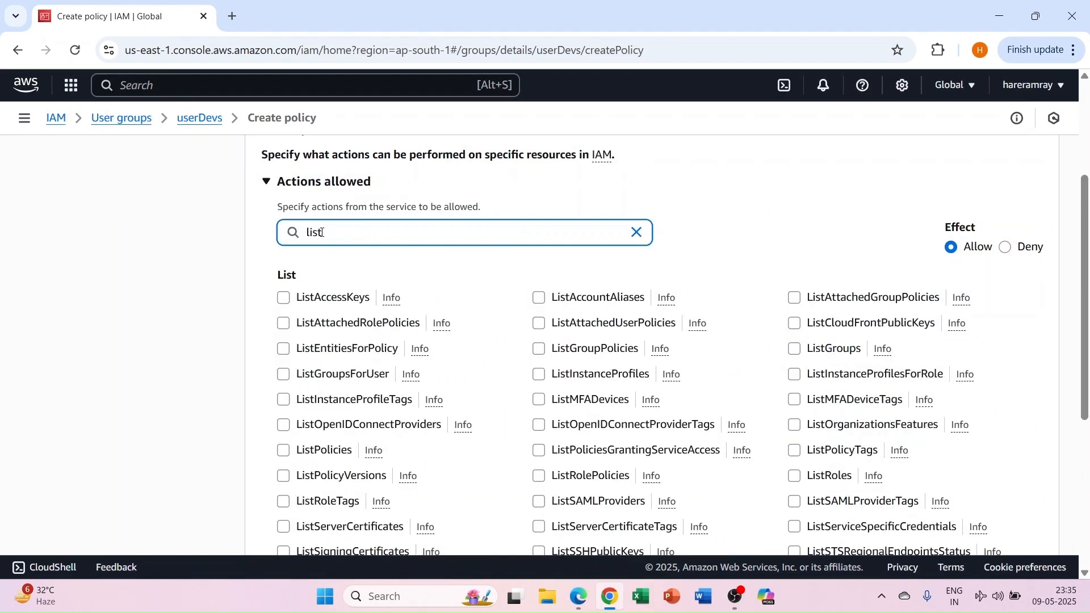
{"action": "left_click", "coordinate": [539, 297]}
{"action": "scroll", "coordinate": [523, 462], "scroll_direction": "down", "scroll_amount": 2}
{"action": "scroll", "coordinate": [522, 462], "scroll_direction": "down", "scroll_amount": 5}
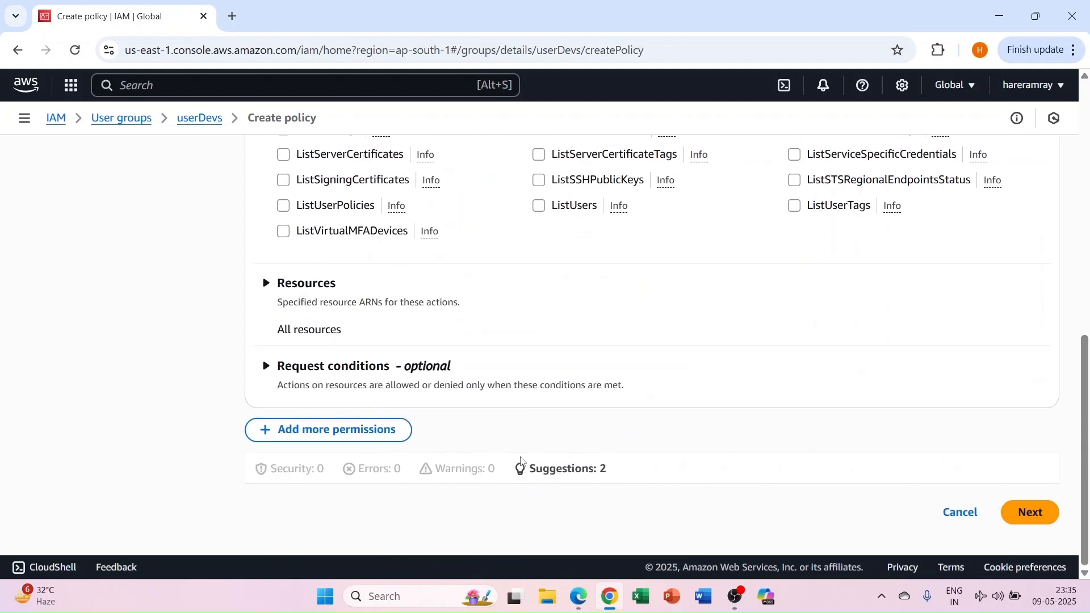
{"action": "left_click", "coordinate": [1033, 512]}
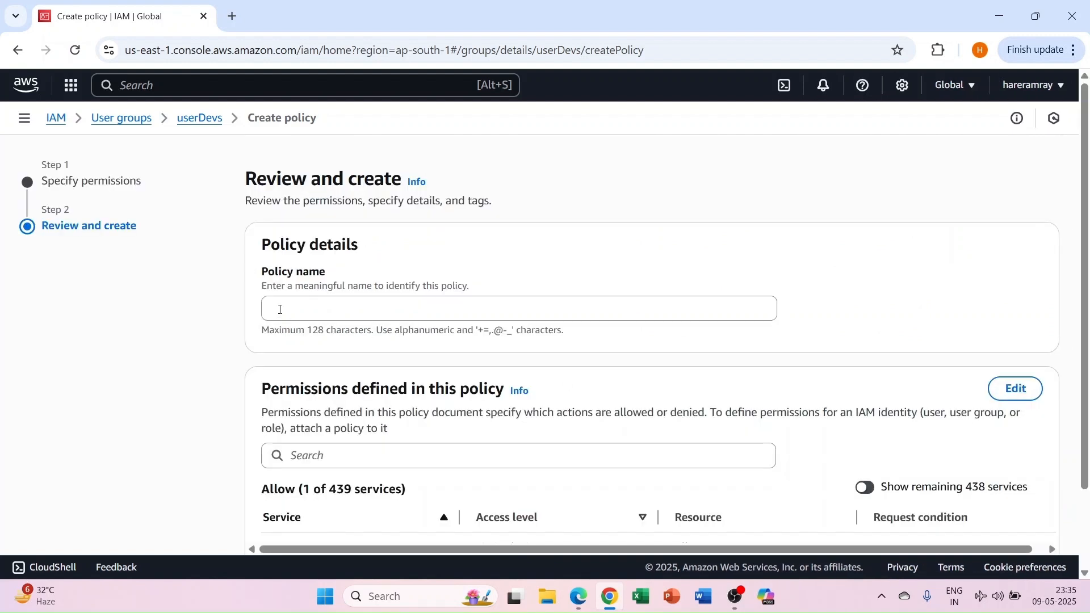
Step: Name the inline policy userPolicy1 and create it
{"action": "left_click", "coordinate": [280, 310]}
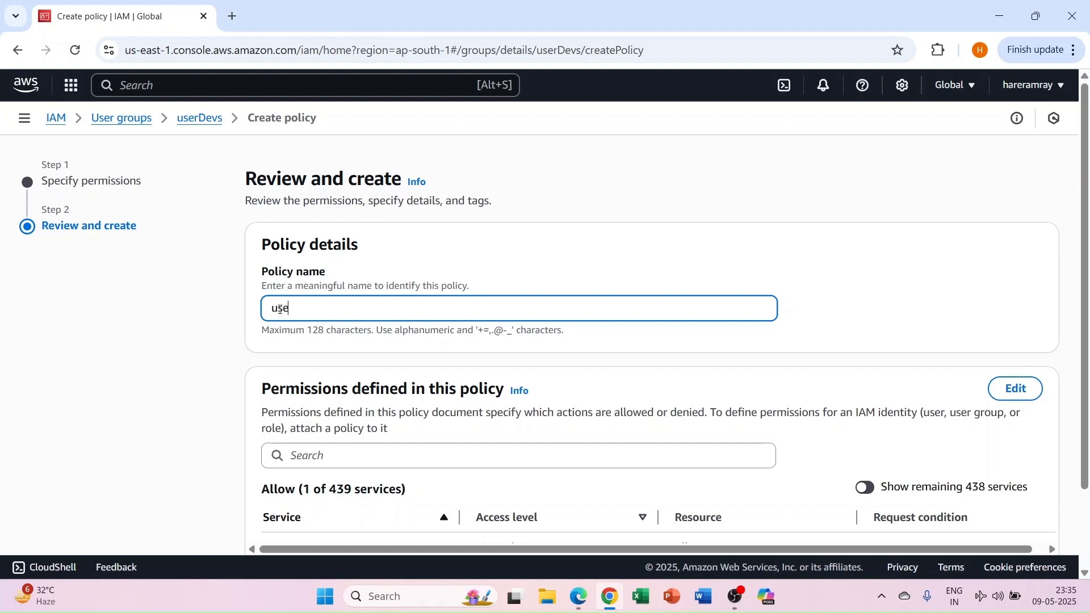
{"action": "type", "text": "userPolicy1"}
{"action": "scroll", "coordinate": [498, 360], "scroll_direction": "down", "scroll_amount": 2}
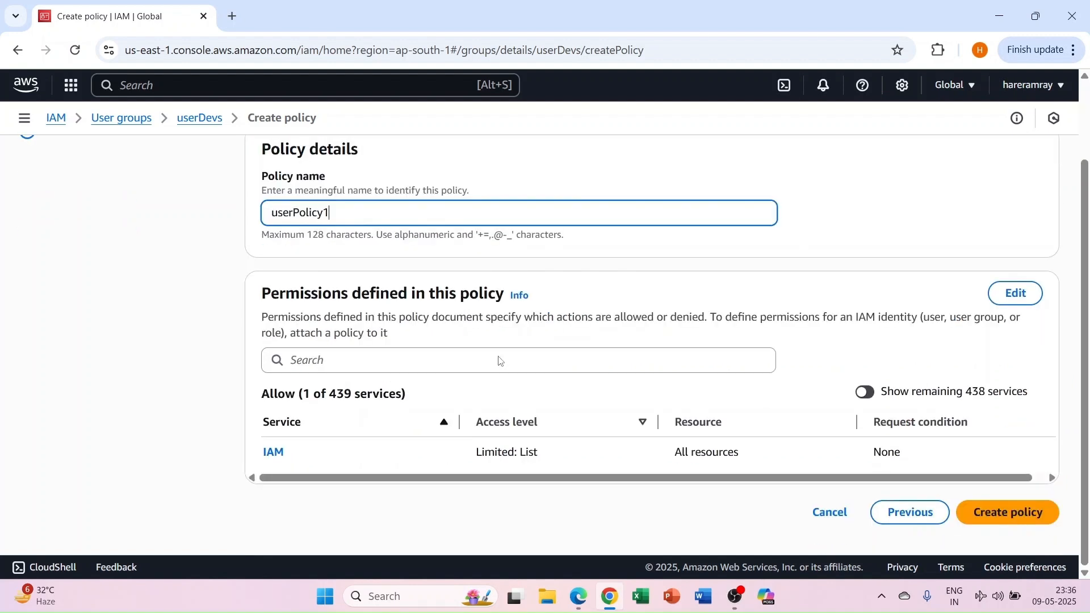
{"action": "left_click", "coordinate": [1002, 506]}
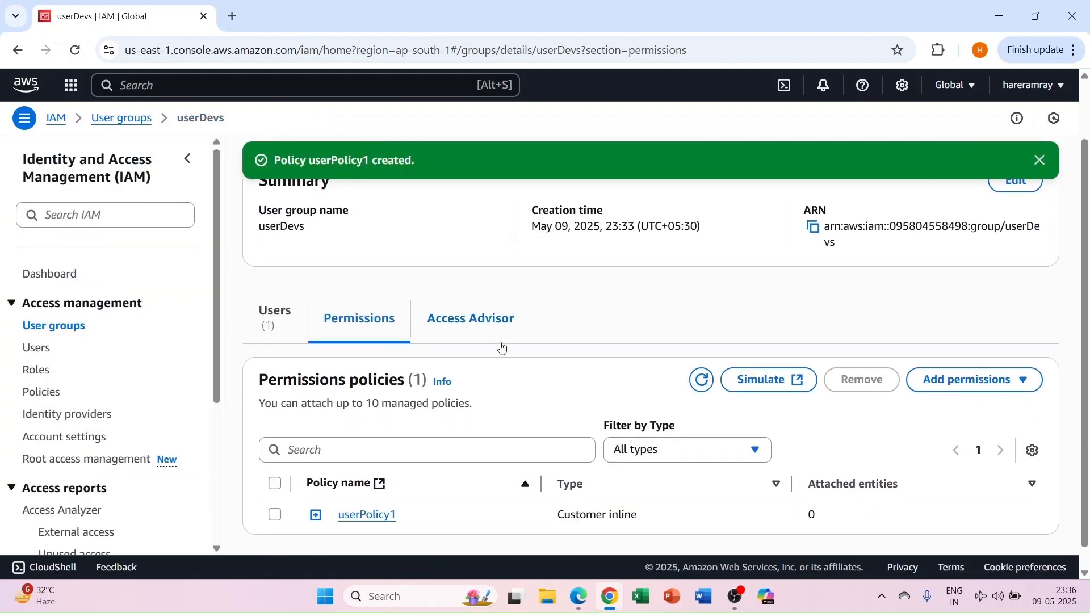
Step: Review the userDevs group's permissions policies and the users who belong to the group
{"action": "scroll", "coordinate": [503, 348], "scroll_direction": "down", "scroll_amount": 1}
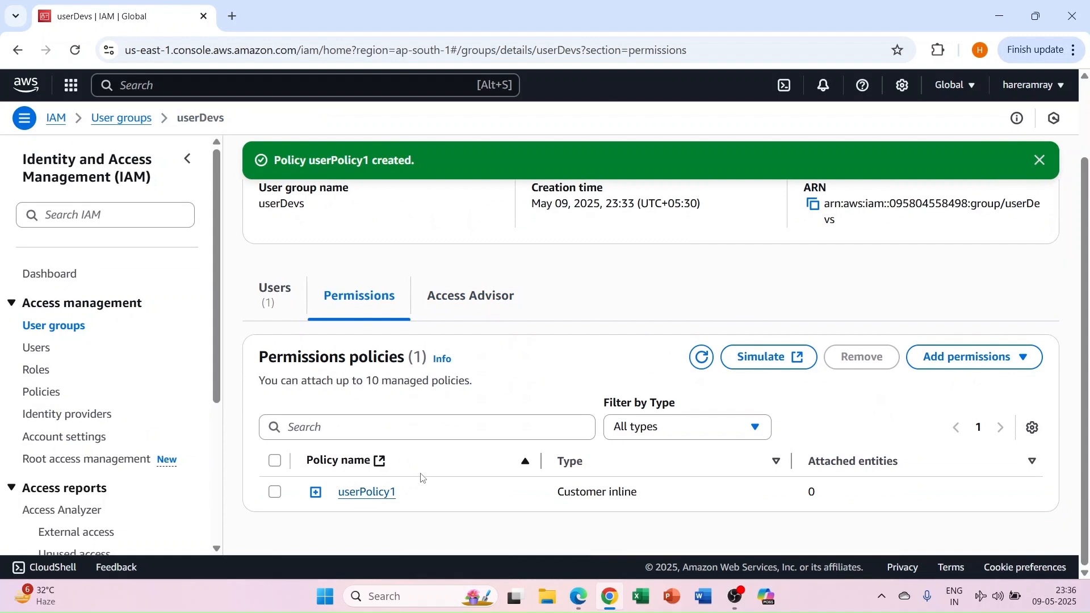
{"action": "left_click", "coordinate": [273, 293]}
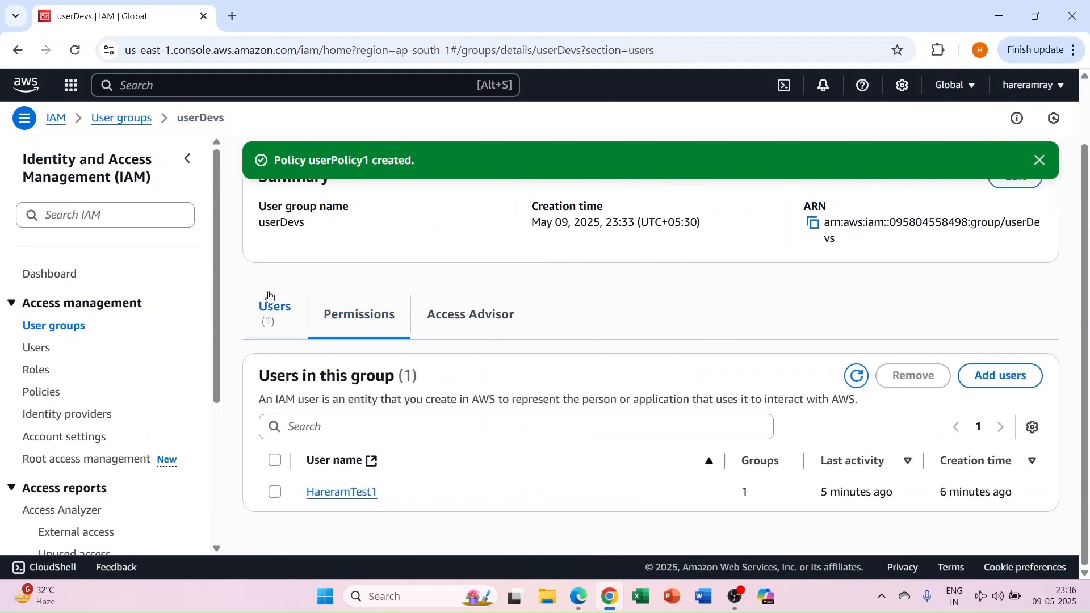
{"action": "left_click", "coordinate": [389, 314]}
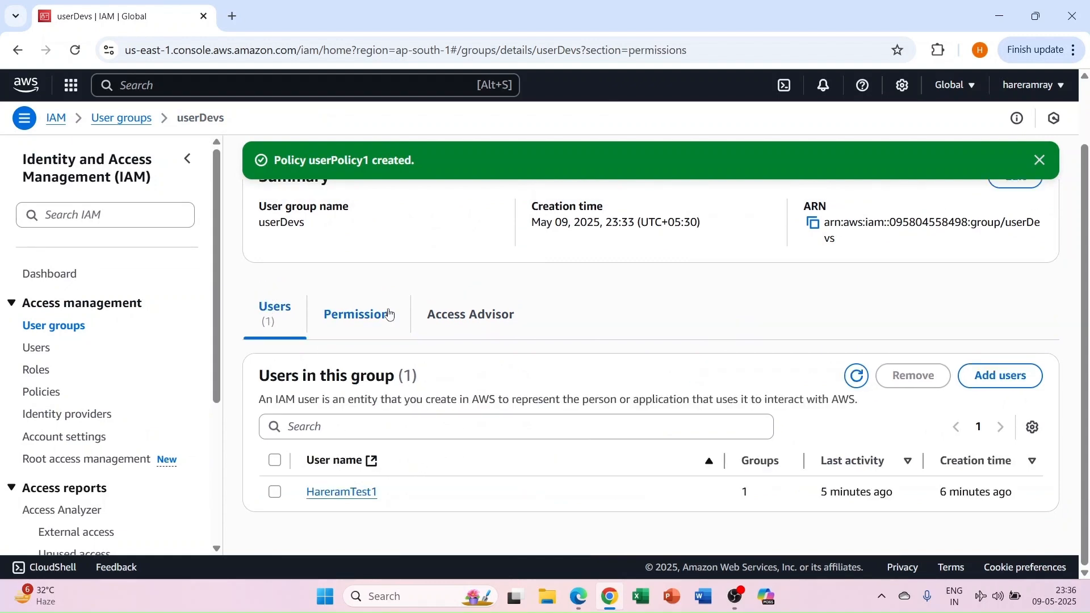
{"action": "left_click", "coordinate": [289, 321]}
{"action": "scroll", "coordinate": [287, 320], "scroll_direction": "up", "scroll_amount": 1}
{"action": "scroll", "coordinate": [336, 381], "scroll_direction": "down", "scroll_amount": 1}
{"action": "left_click", "coordinate": [352, 328]}
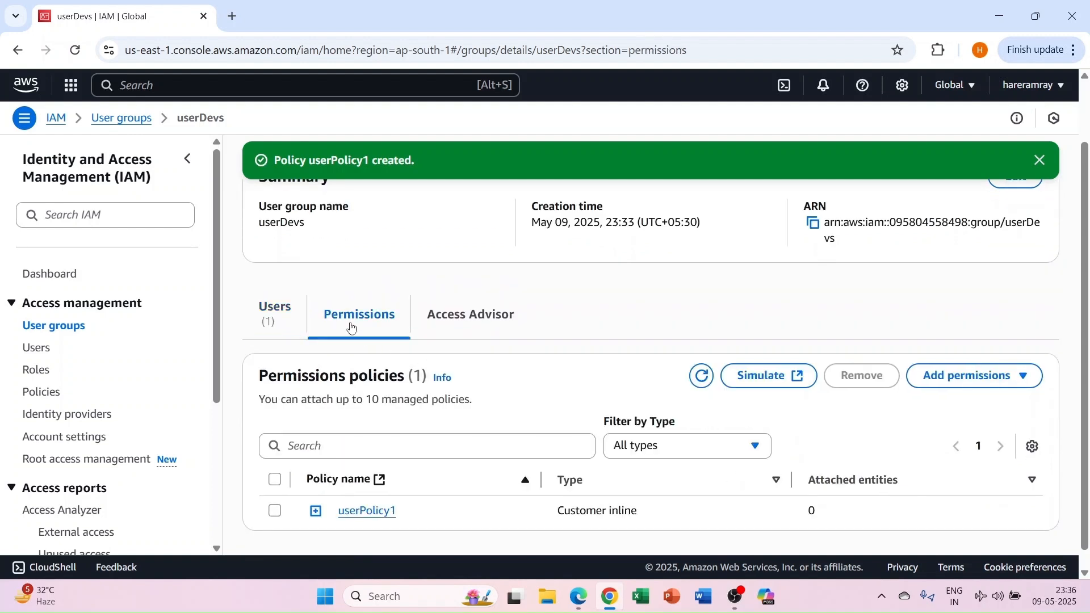
{"action": "left_click", "coordinate": [286, 322]}
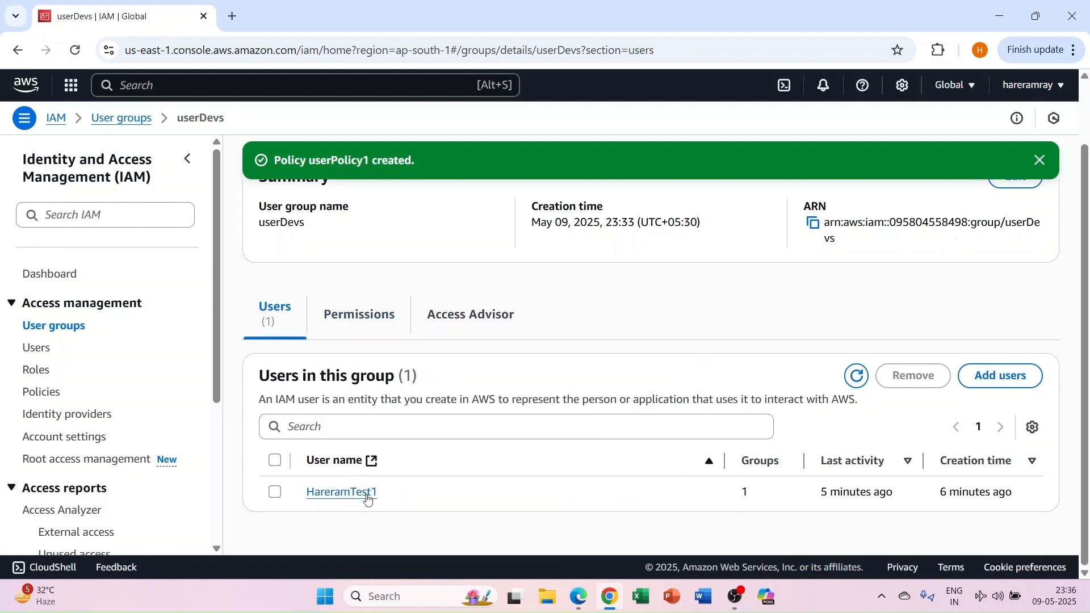
Step: Open the test user's details and examine which policy is attached and through which group
{"action": "left_click", "coordinate": [39, 349]}
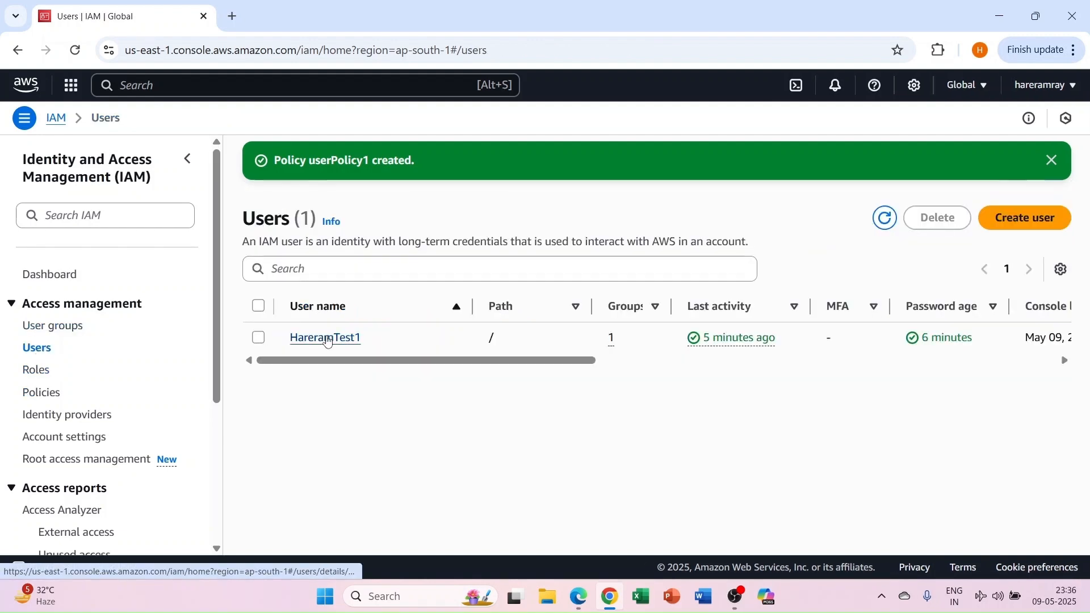
{"action": "left_click", "coordinate": [327, 338]}
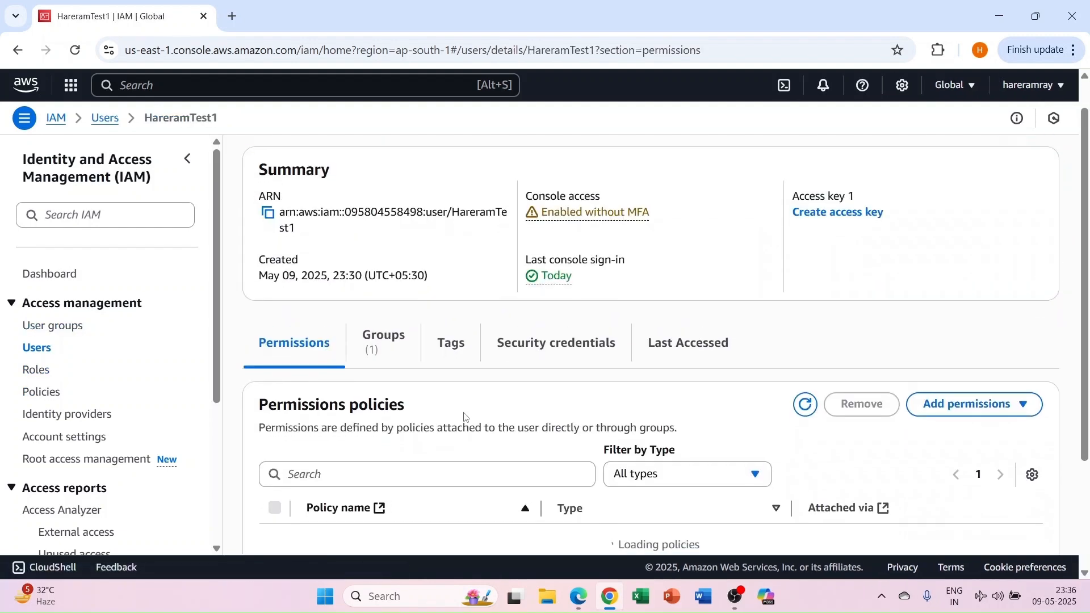
{"action": "scroll", "coordinate": [317, 397], "scroll_direction": "down", "scroll_amount": 2}
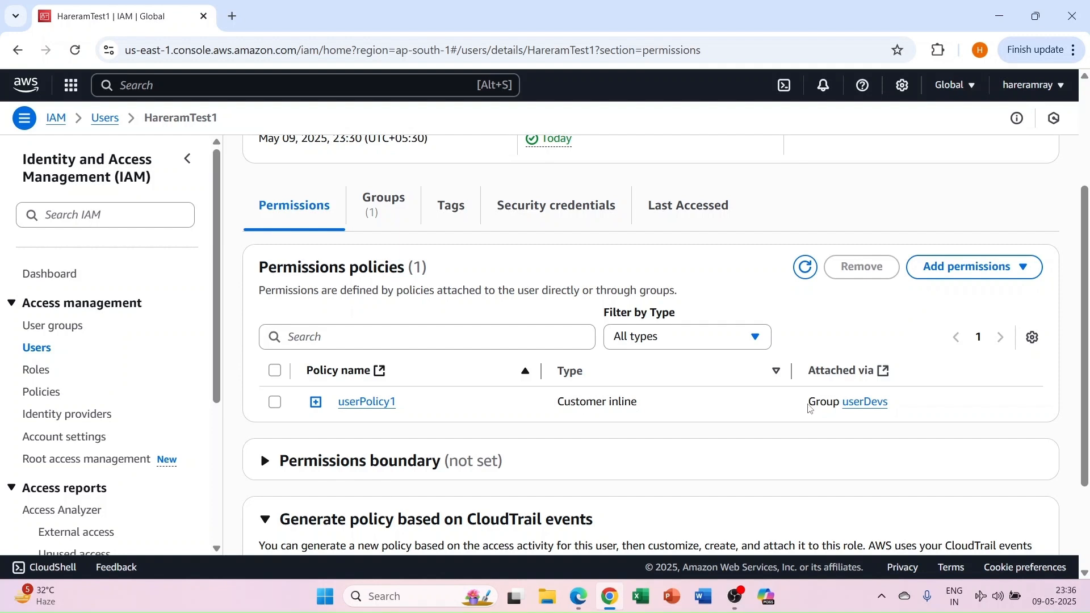
{"action": "left_click_drag", "start_coordinate": [891, 402], "coordinate": [926, 409]}
{"action": "left_click", "coordinate": [929, 408]}
{"action": "left_click_drag", "start_coordinate": [811, 404], "coordinate": [906, 411]}
{"action": "left_click", "coordinate": [910, 411]}
Step: Switch to the test user's session in Edge, reload the IAM dashboard and examine the account details and the GetAccountSummary permission message
{"action": "left_click", "coordinate": [579, 596]}
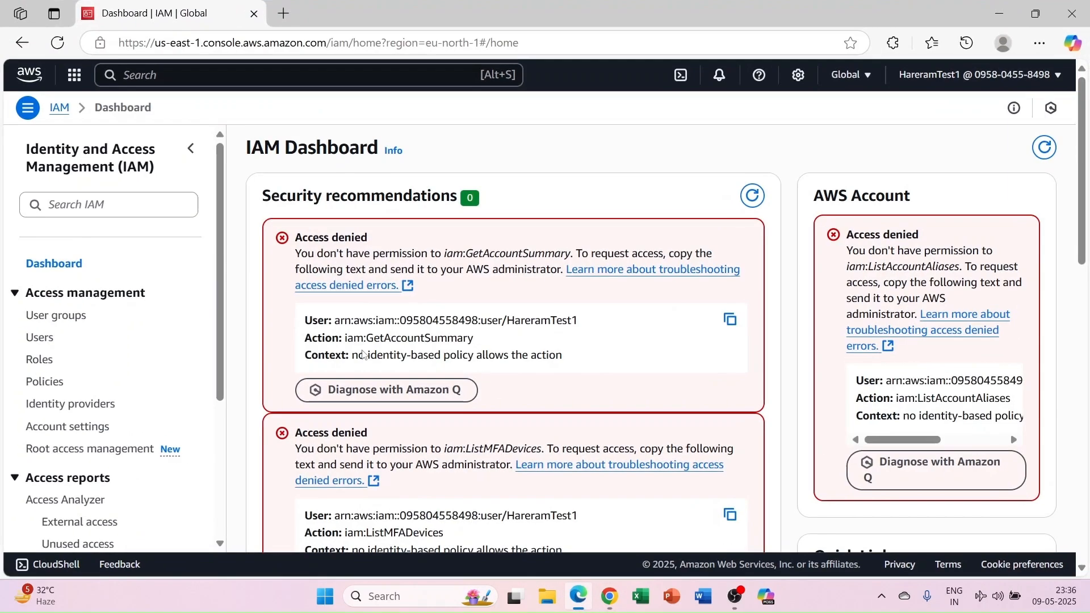
{"action": "left_click", "coordinate": [58, 42]}
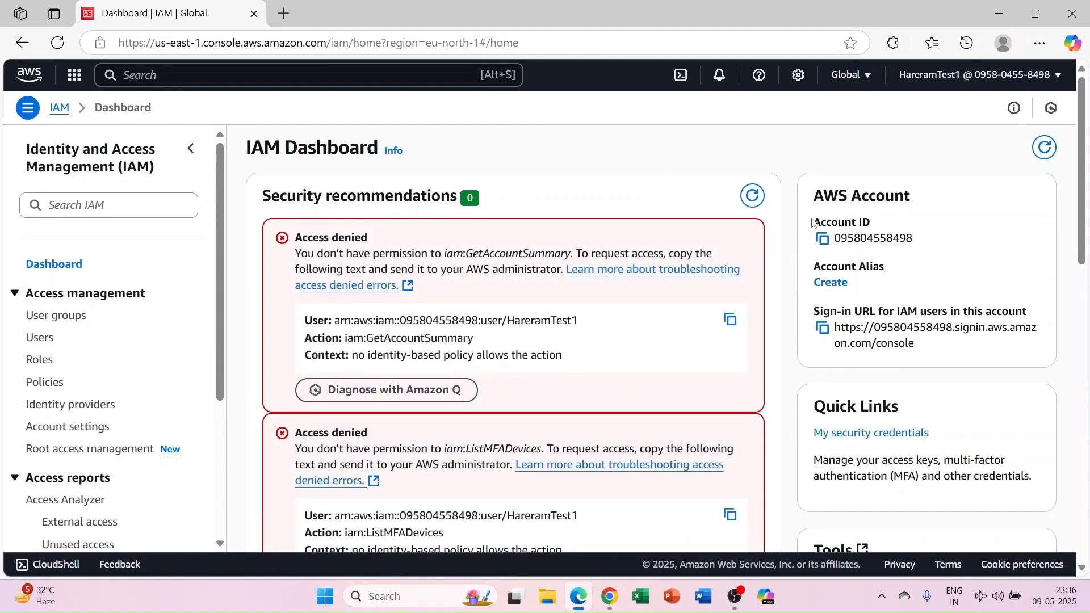
{"action": "left_click_drag", "start_coordinate": [813, 221], "coordinate": [923, 391]}
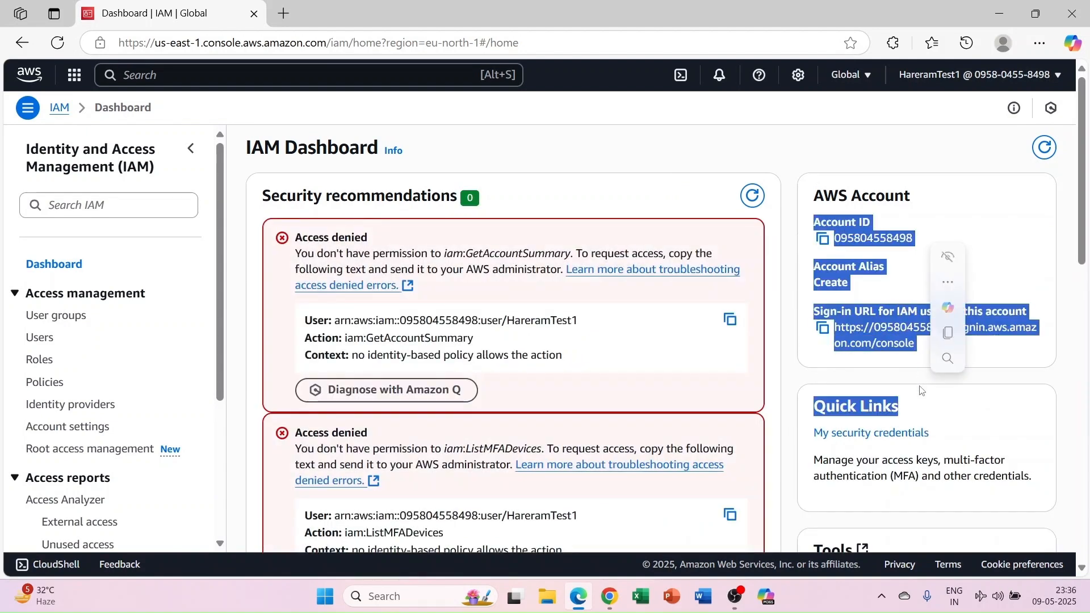
{"action": "left_click", "coordinate": [887, 356]}
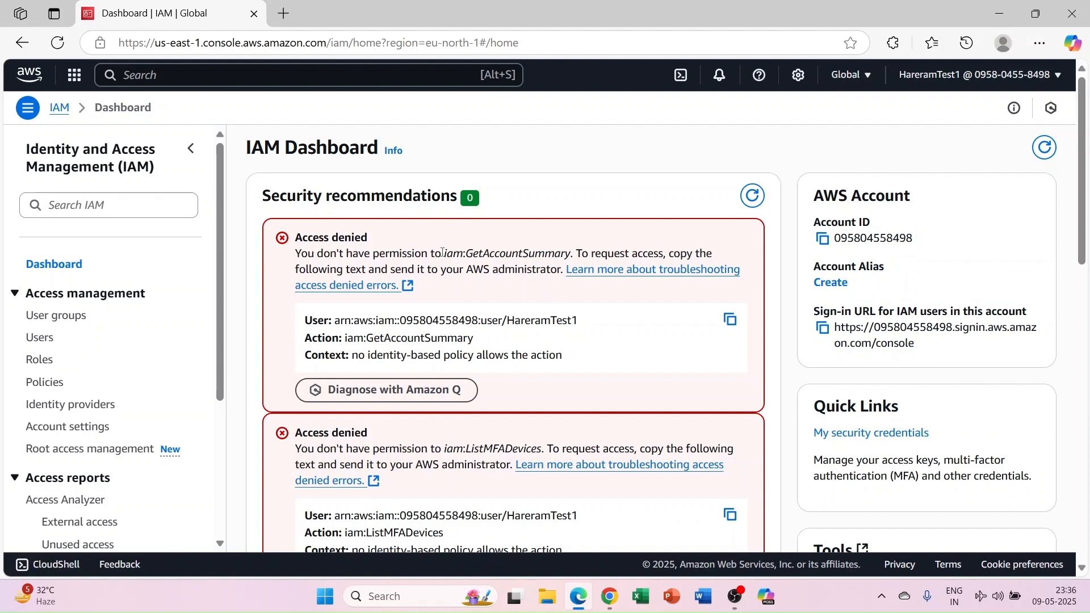
{"action": "left_click_drag", "start_coordinate": [446, 252], "coordinate": [573, 253]}
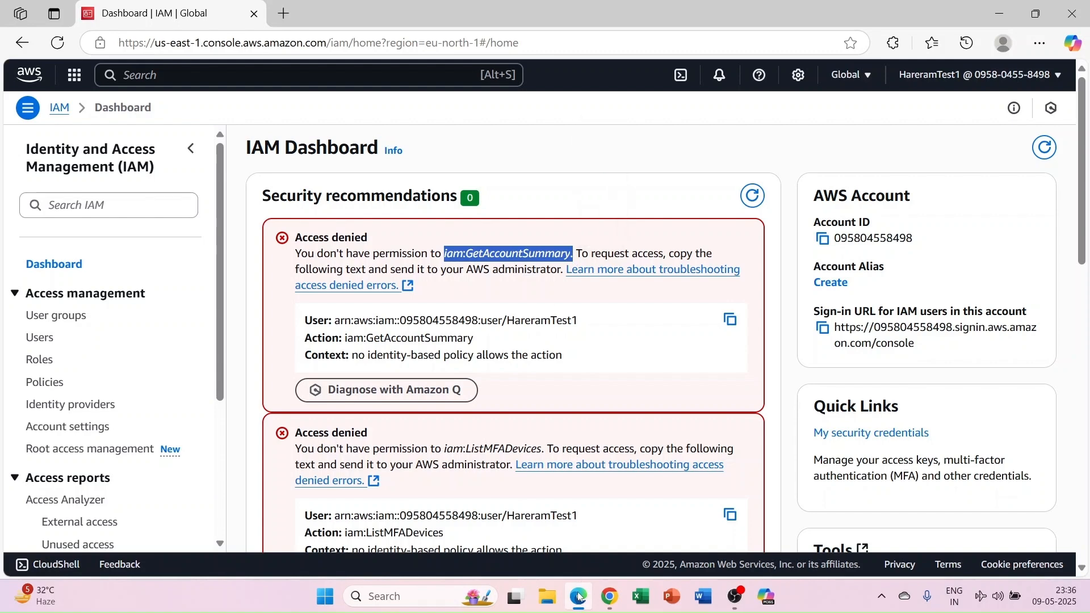
Step: Switch back to Chrome and look over the test user's permissions policies and the options for adding permissions
{"action": "left_click", "coordinate": [618, 596]}
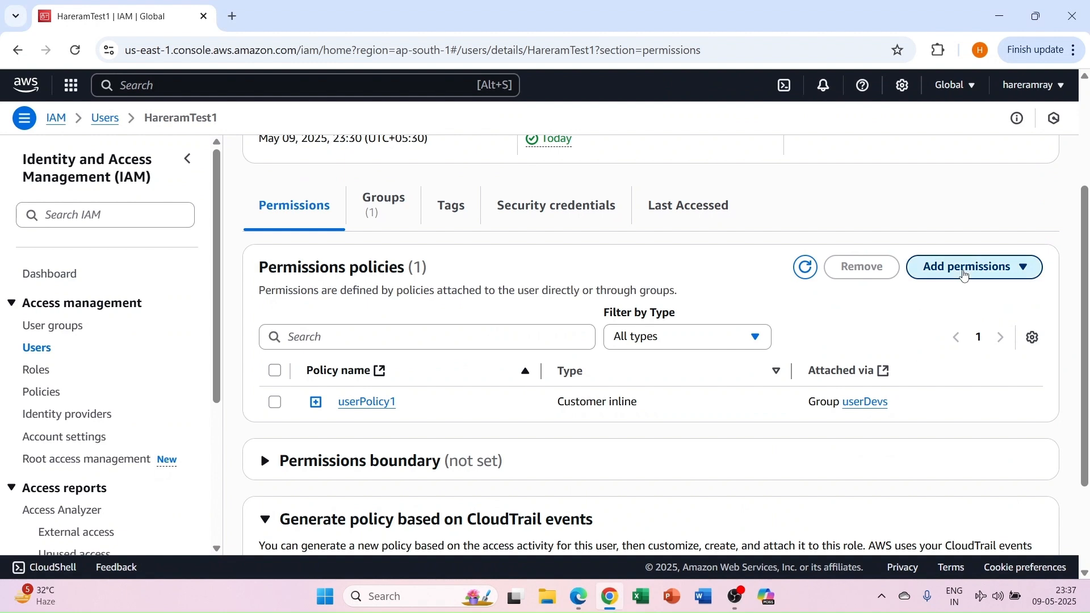
{"action": "left_click", "coordinate": [964, 269]}
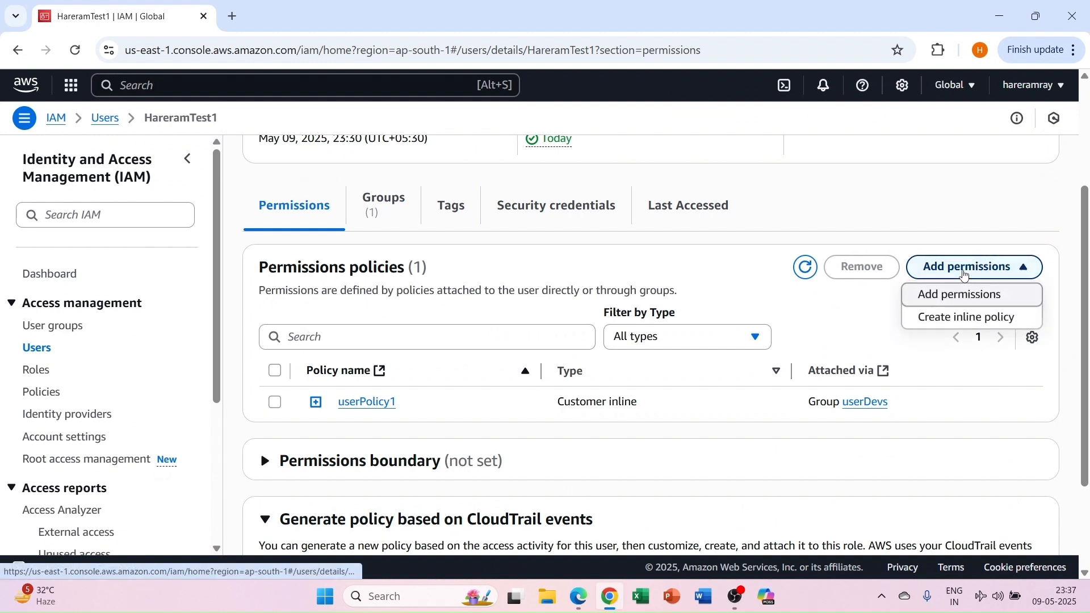
{"action": "left_click", "coordinate": [872, 304]}
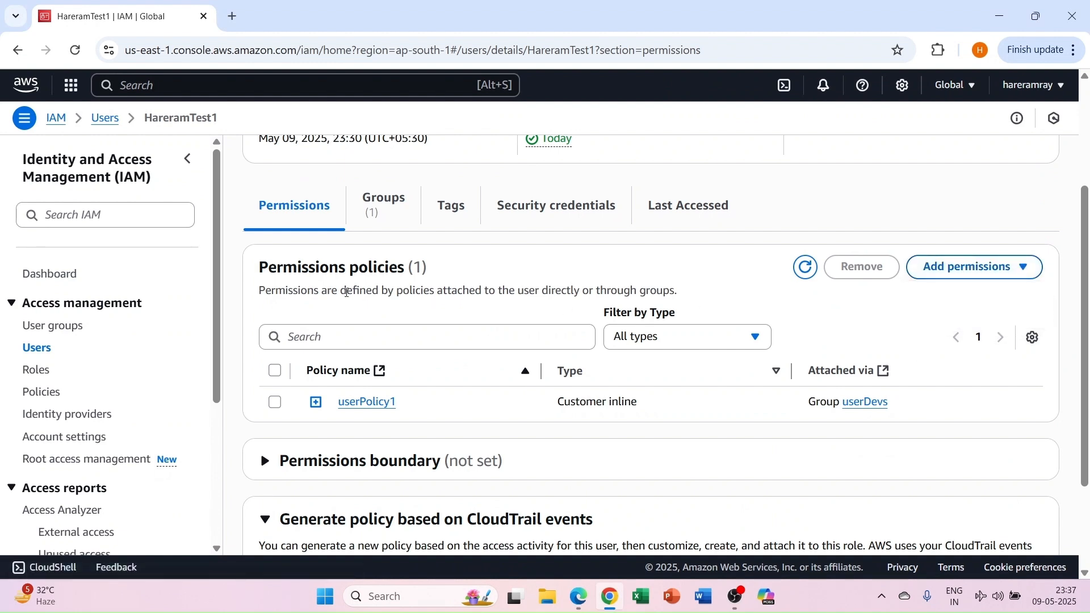
{"action": "left_click", "coordinate": [331, 328]}
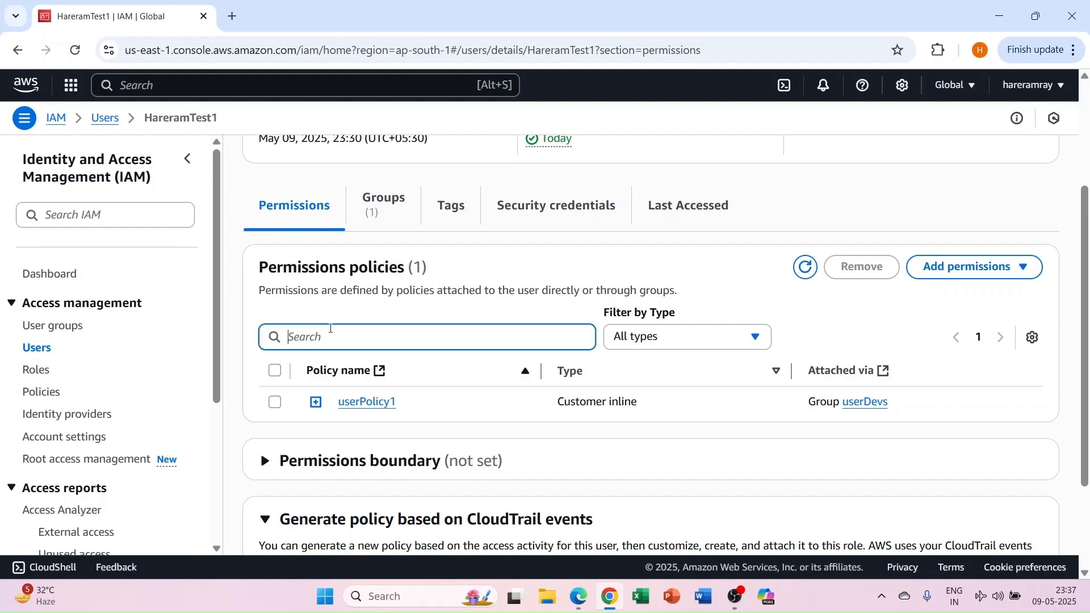
{"action": "scroll", "coordinate": [290, 295], "scroll_direction": "up", "scroll_amount": 2}
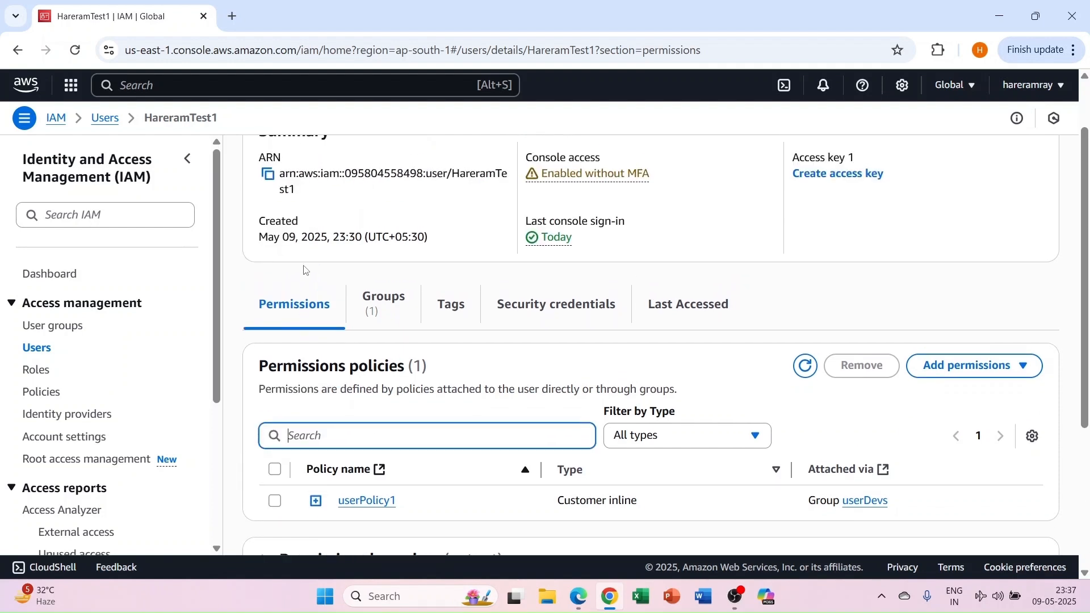
{"action": "scroll", "coordinate": [305, 270], "scroll_direction": "down", "scroll_amount": 1}
Step: Reopen the test user from the users list and start creating an inline policy directly on that user
{"action": "left_click", "coordinate": [37, 350]}
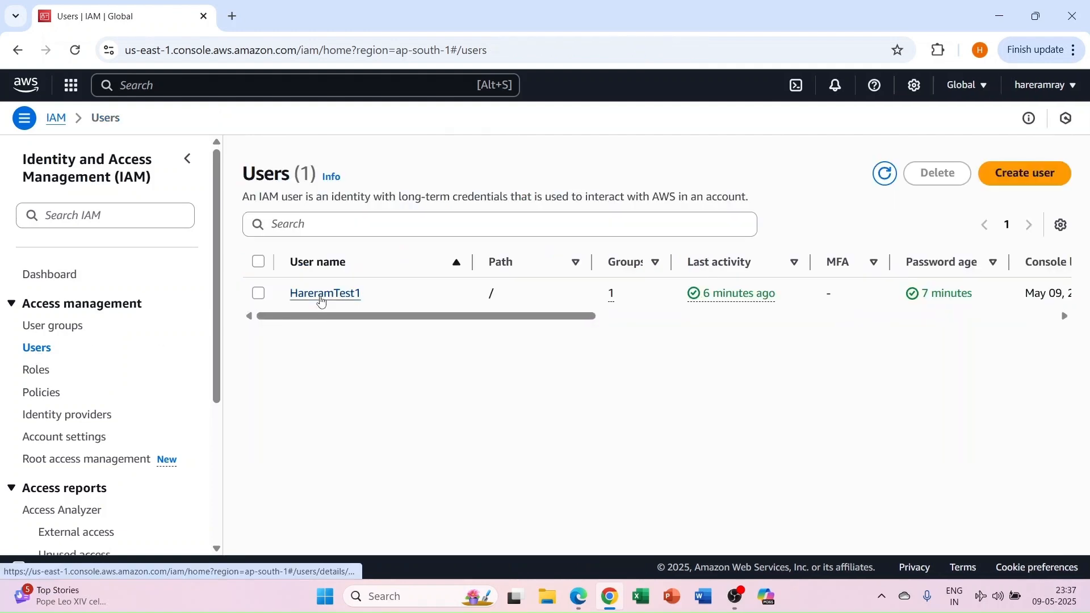
{"action": "left_click", "coordinate": [322, 293]}
{"action": "scroll", "coordinate": [451, 470], "scroll_direction": "down", "scroll_amount": 2}
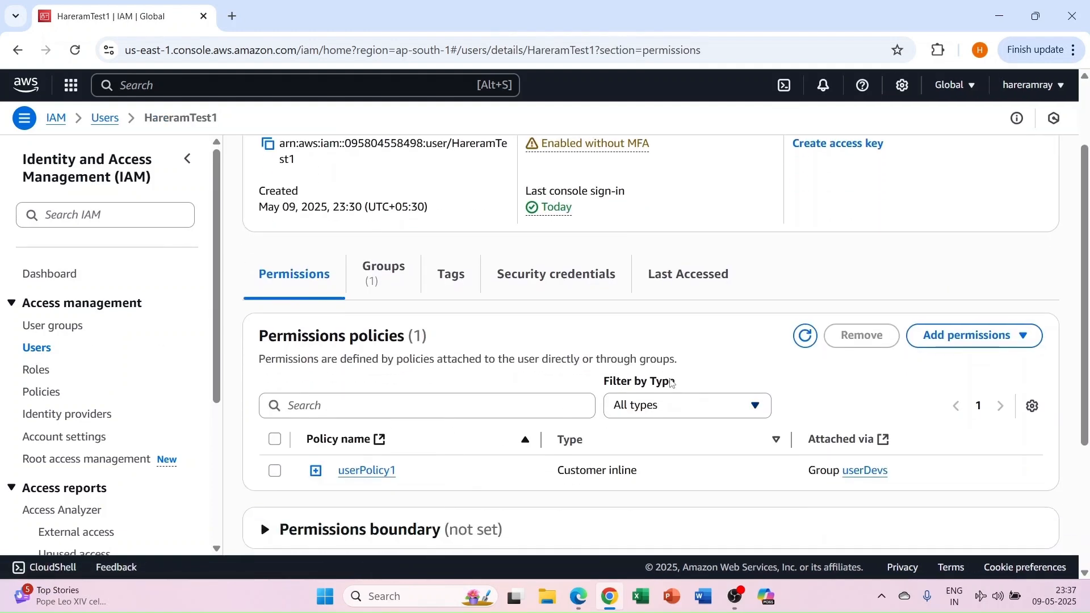
{"action": "left_click", "coordinate": [962, 337]}
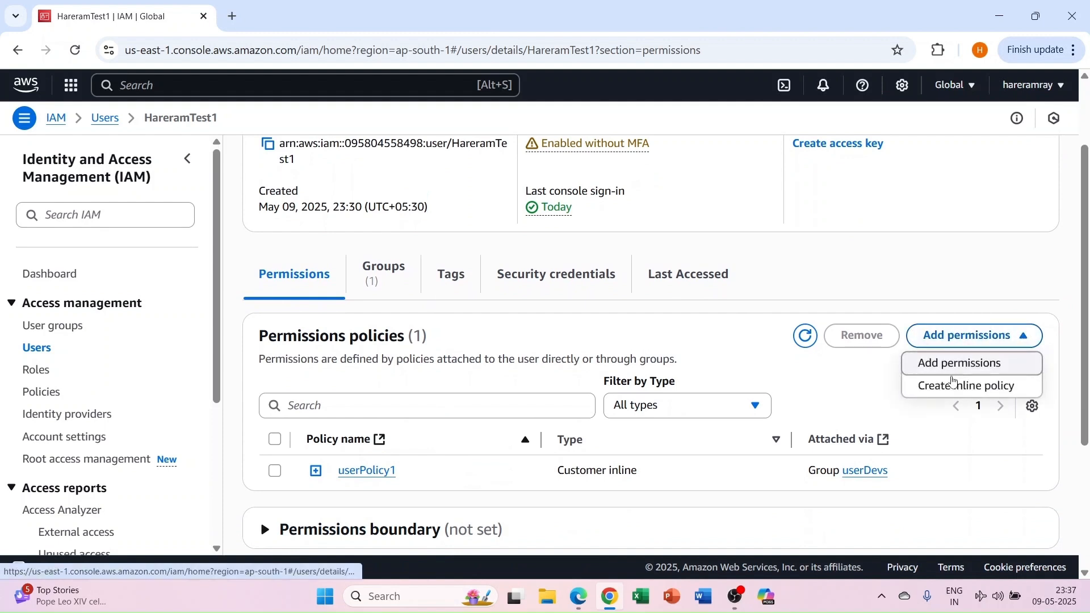
{"action": "left_click", "coordinate": [954, 385]}
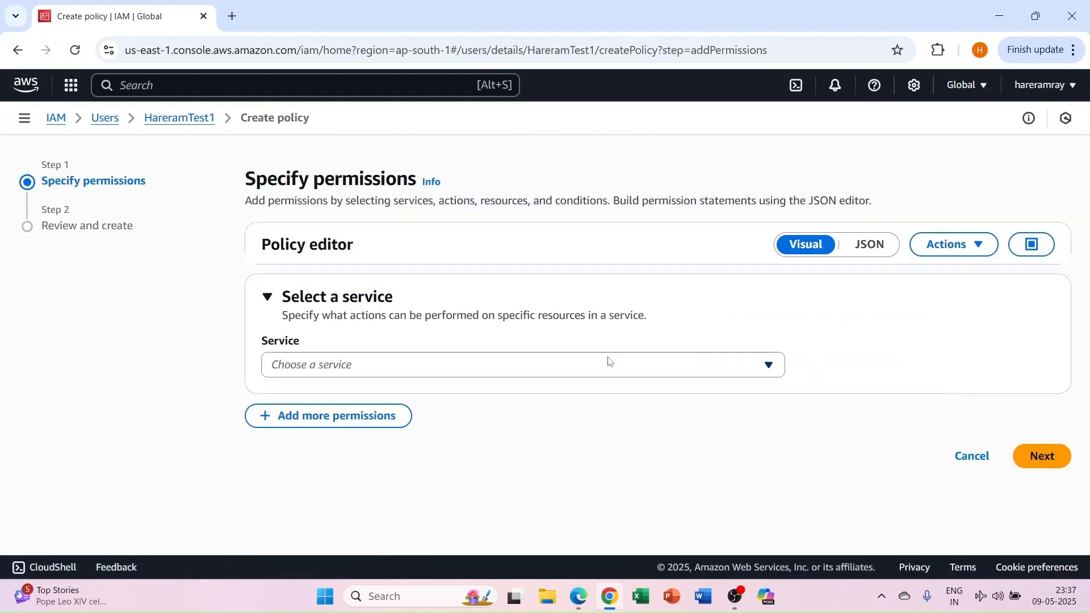
Step: Choose IAM as the service for the test user's inline policy
{"action": "left_click", "coordinate": [315, 367]}
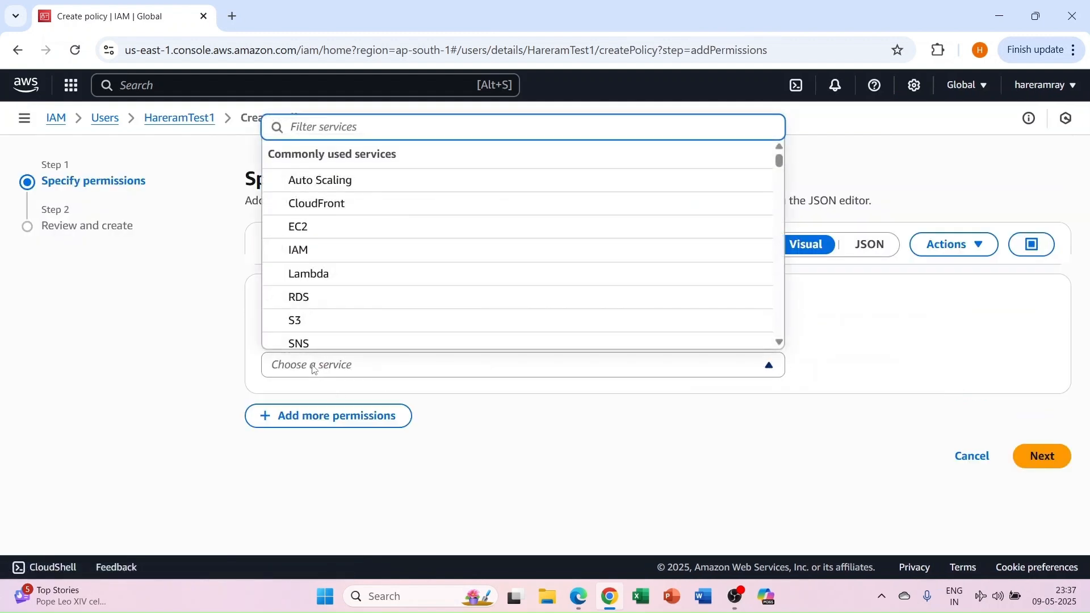
{"action": "type", "text": "iam"}
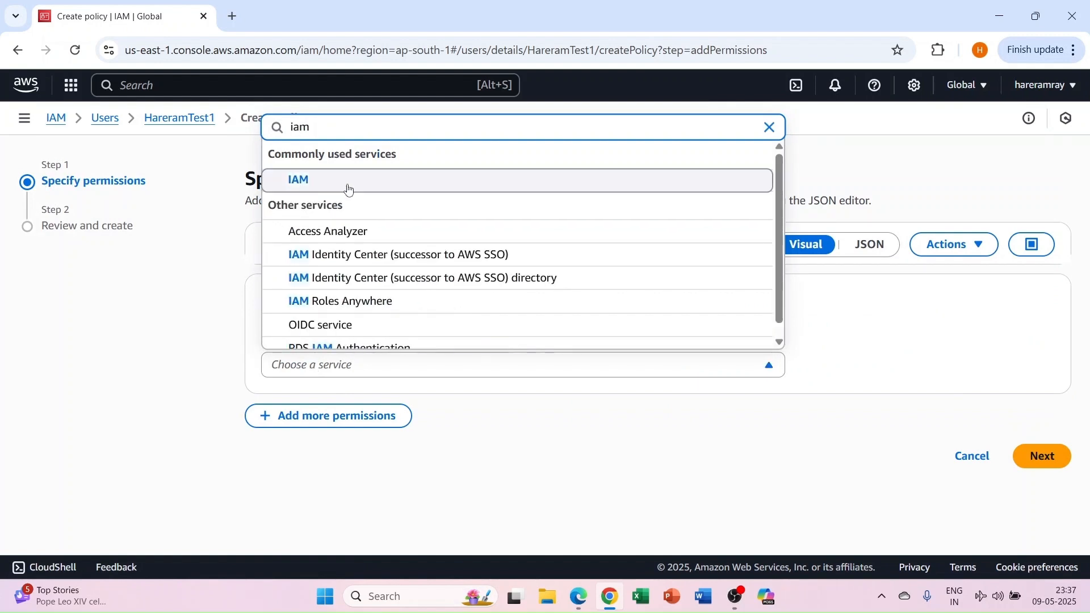
{"action": "left_click", "coordinate": [330, 183]}
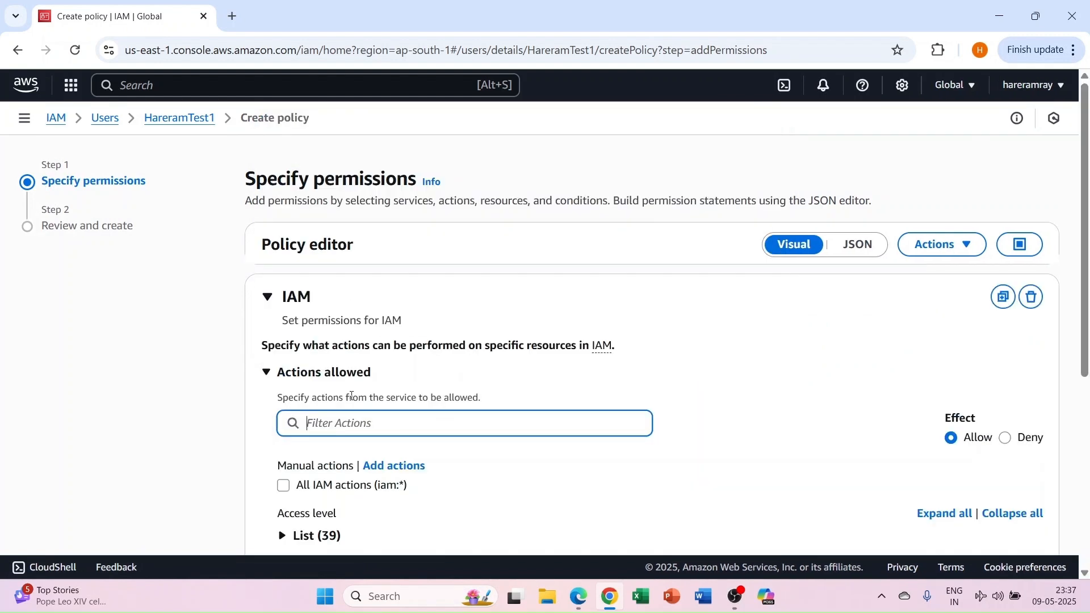
{"action": "scroll", "coordinate": [329, 415], "scroll_direction": "down", "scroll_amount": 1}
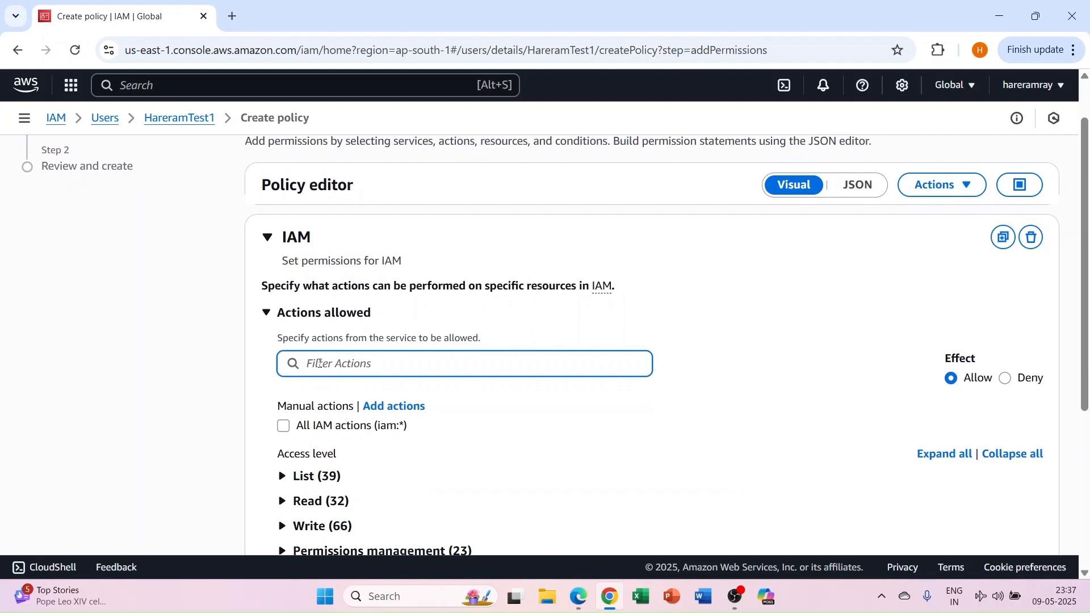
Step: Allow the GetAccountSummary action in the test user's inline policy and continue to the review stage
{"action": "left_click", "coordinate": [578, 597]}
{"action": "left_click", "coordinate": [578, 597]}
{"action": "type", "text": "get"}
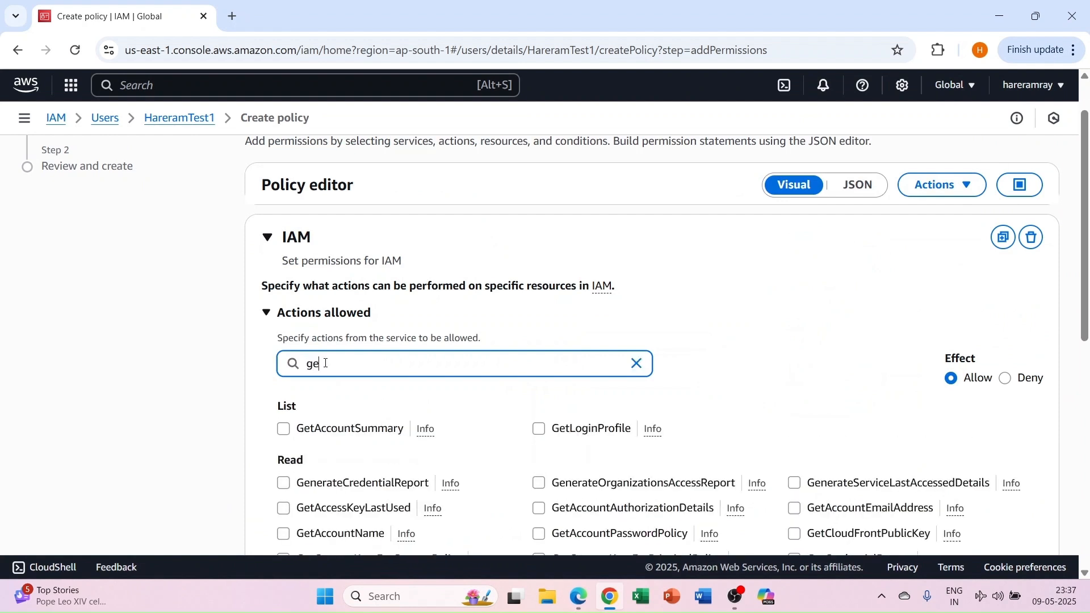
{"action": "left_click", "coordinate": [284, 429]}
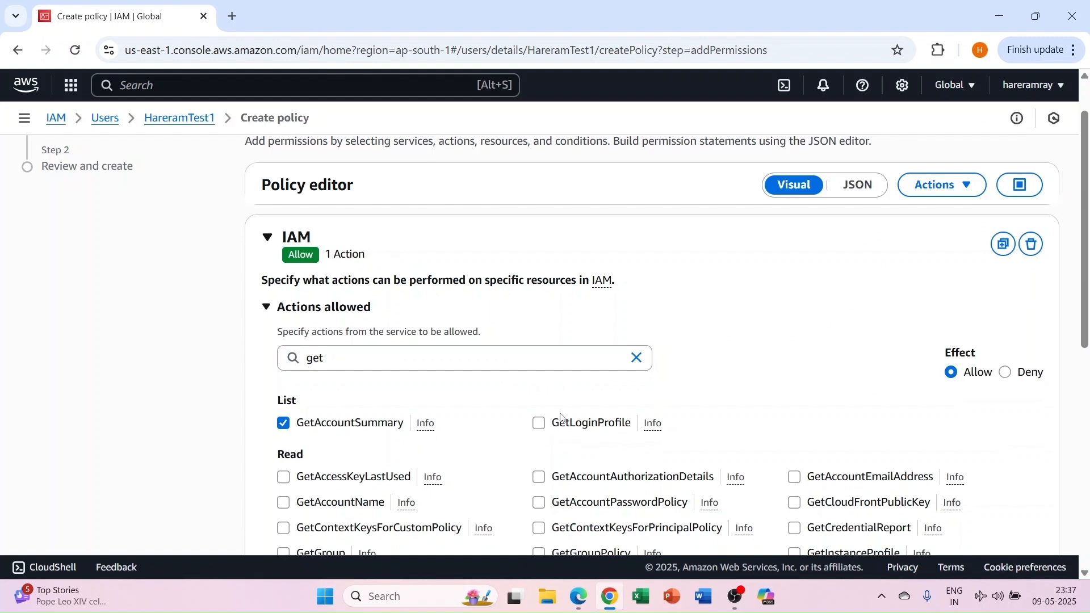
{"action": "scroll", "coordinate": [562, 418], "scroll_direction": "down", "scroll_amount": 9}
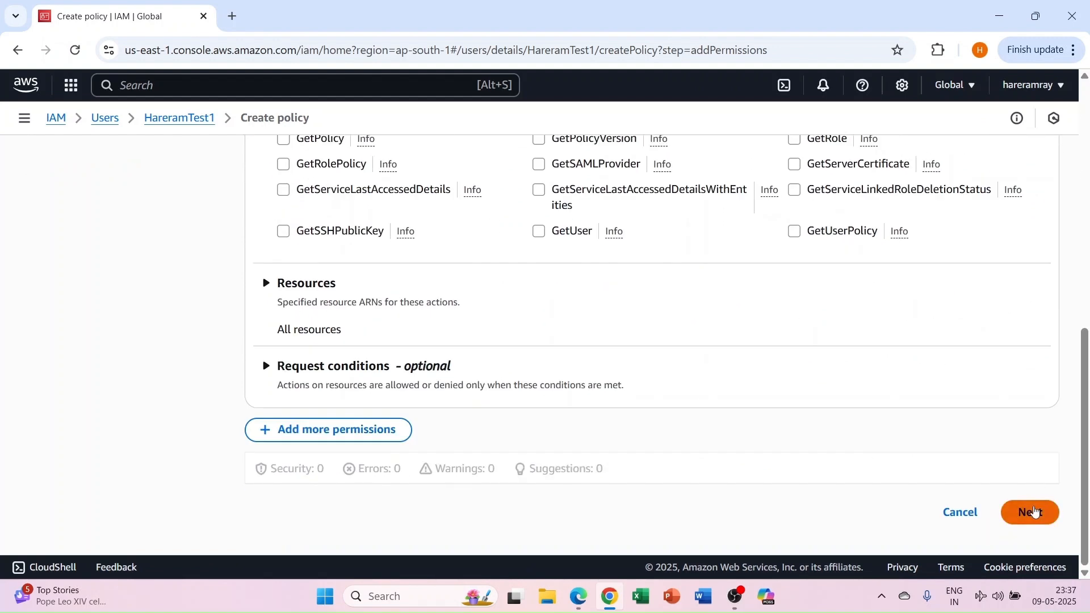
{"action": "left_click", "coordinate": [1037, 512]}
Step: Name the inline policy userPolicy2 and try to create it
{"action": "left_click", "coordinate": [313, 310]}
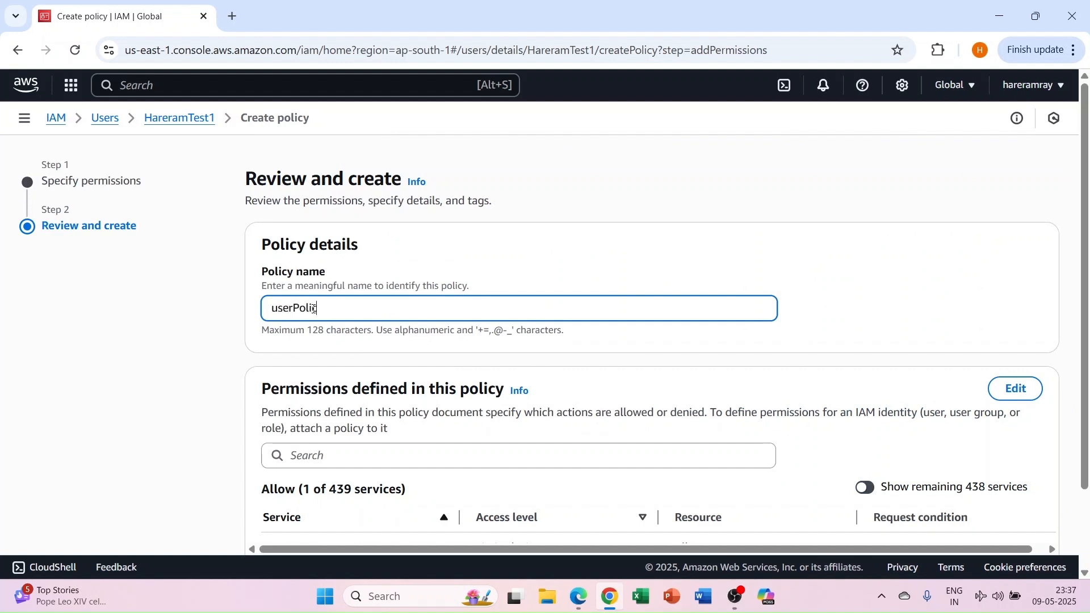
{"action": "scroll", "coordinate": [352, 363], "scroll_direction": "down", "scroll_amount": 2}
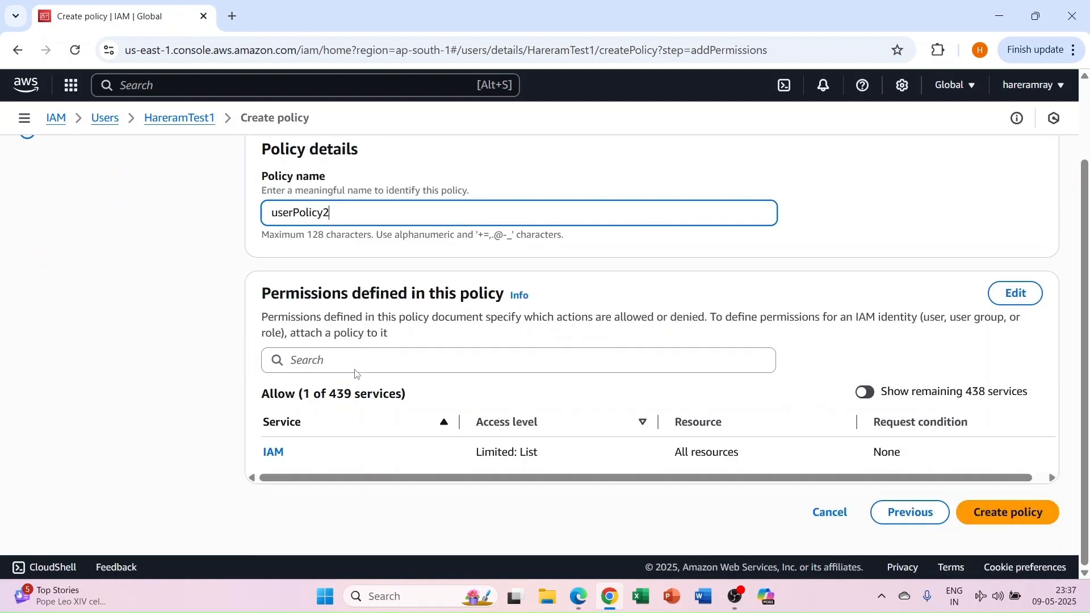
{"action": "left_click", "coordinate": [1003, 512]}
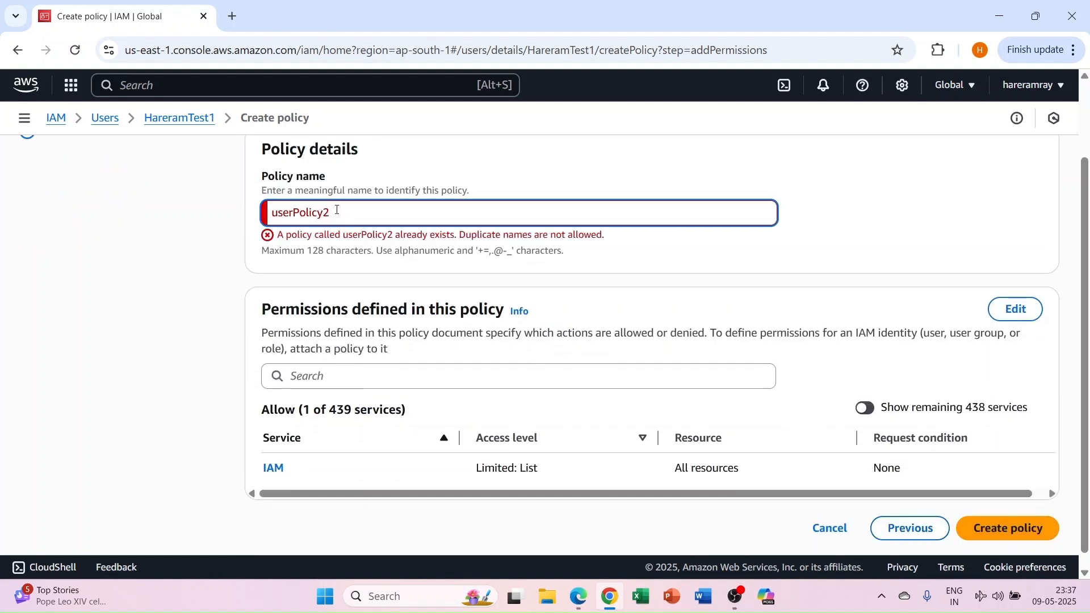
Step: Change the inline policy's name to userPolicy3 and create it
{"action": "scroll", "coordinate": [337, 210], "scroll_direction": "up", "scroll_amount": 1}
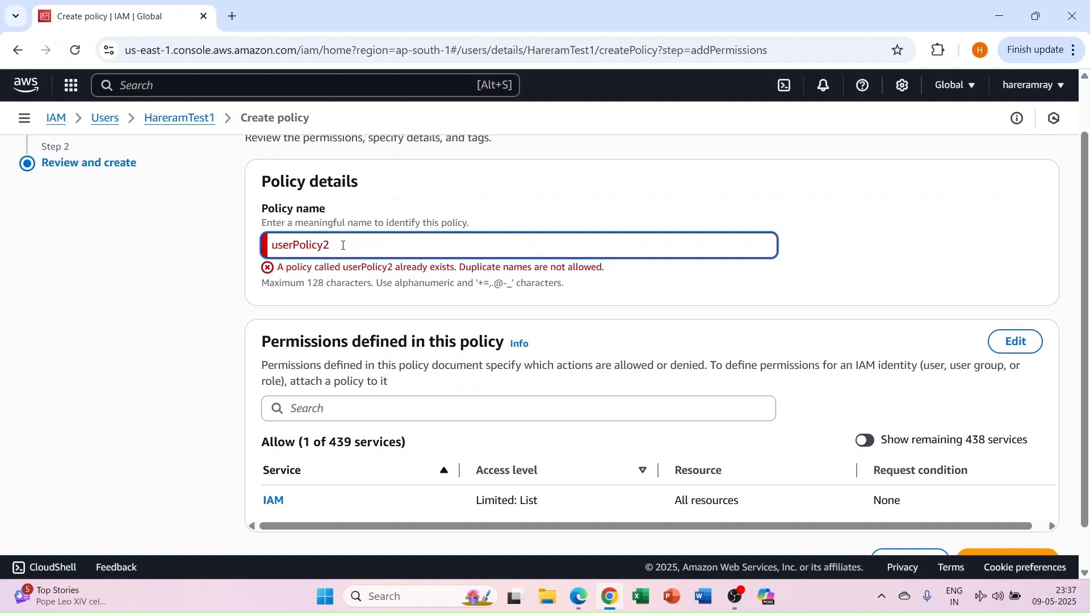
{"action": "key", "text": "BackSpace"}
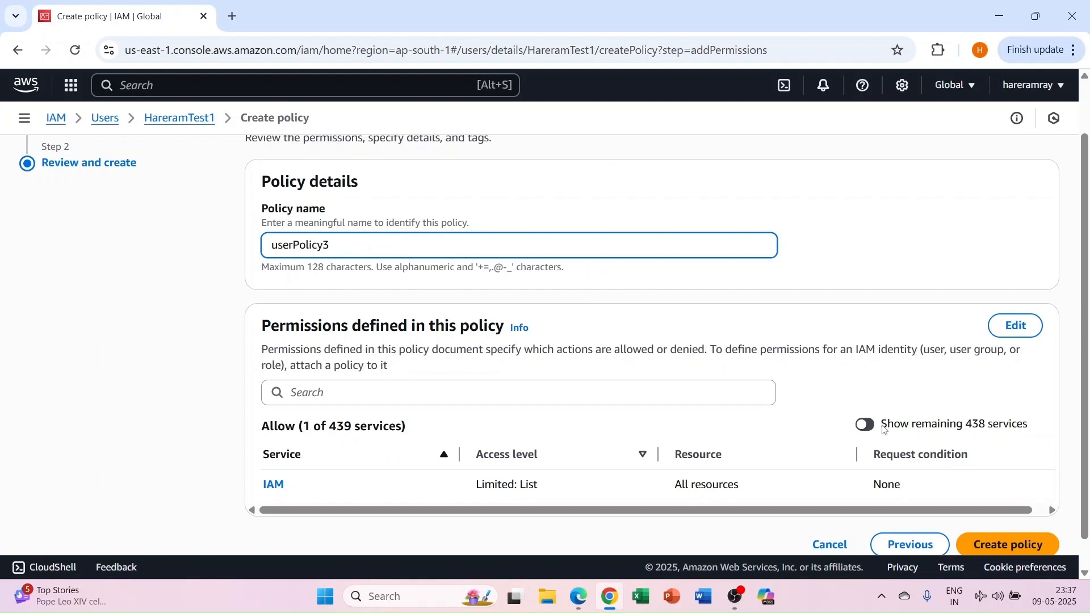
{"action": "left_click", "coordinate": [1003, 545]}
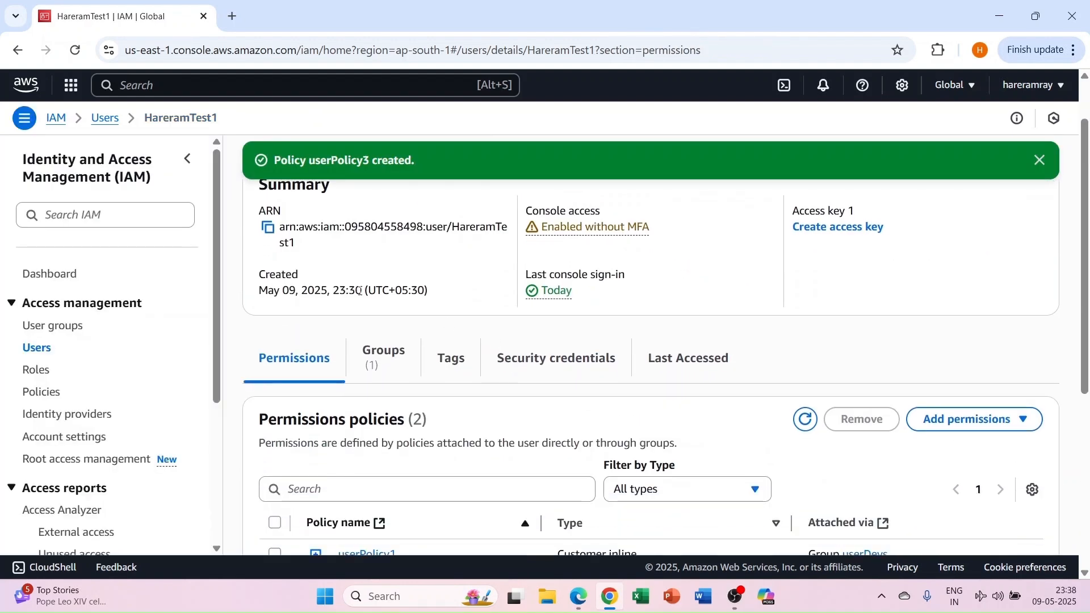
Step: Examine the test user's permissions policies and compare how userPolicy1 and userPolicy3 are attached
{"action": "scroll", "coordinate": [359, 290], "scroll_direction": "down", "scroll_amount": 5}
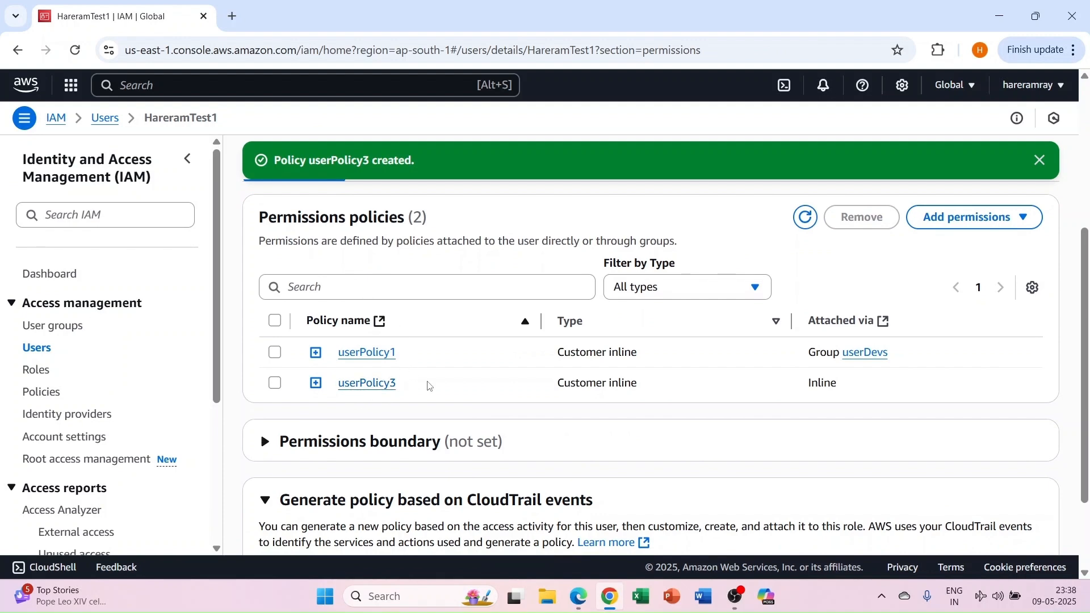
{"action": "scroll", "coordinate": [430, 386], "scroll_direction": "up", "scroll_amount": 5}
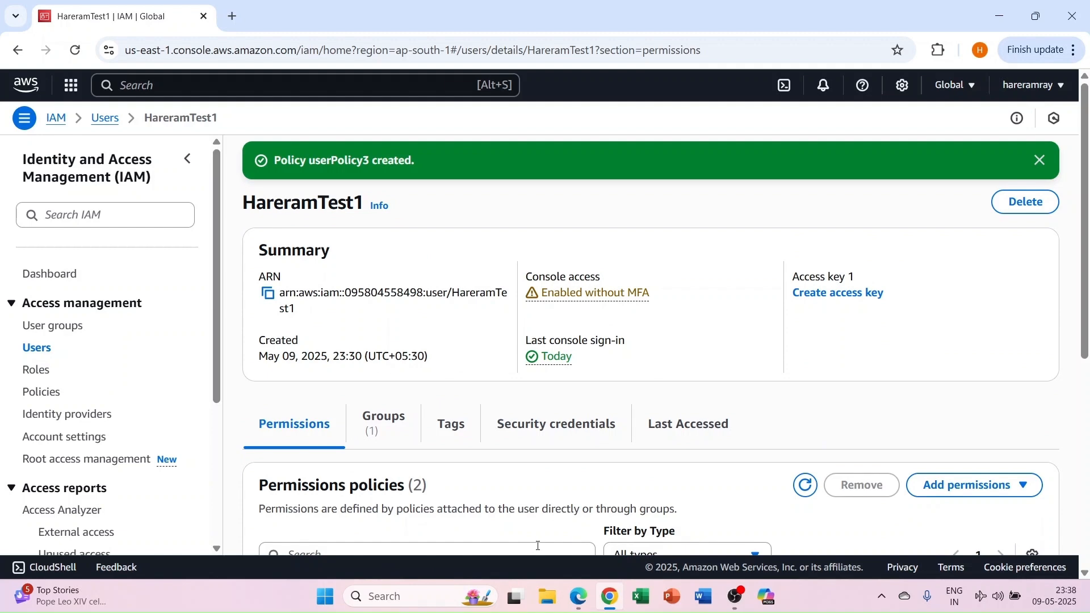
{"action": "scroll", "coordinate": [474, 433], "scroll_direction": "down", "scroll_amount": 4}
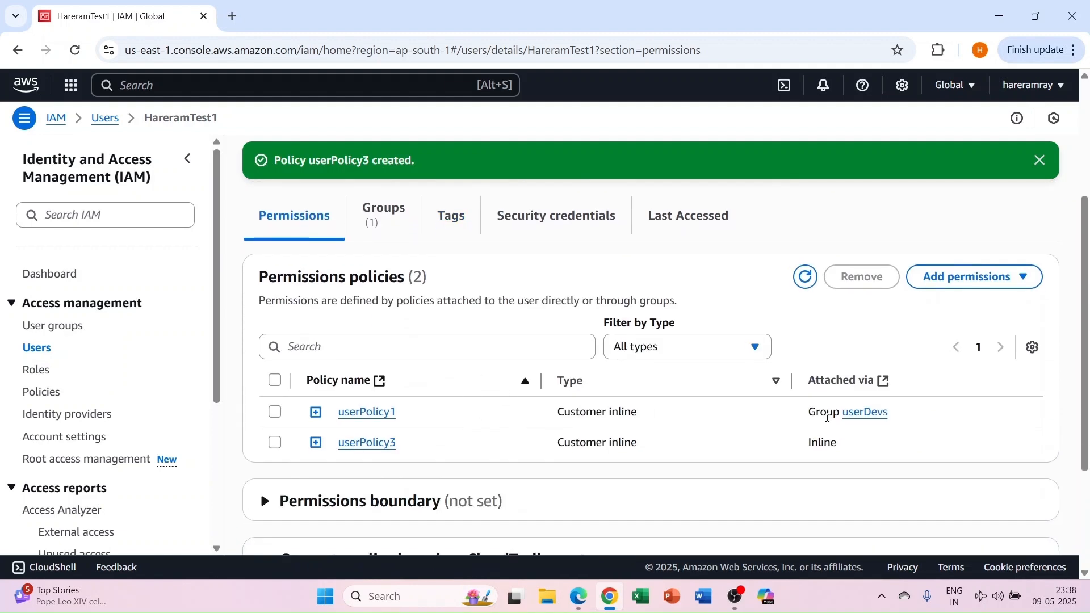
{"action": "double_click", "coordinate": [818, 445]}
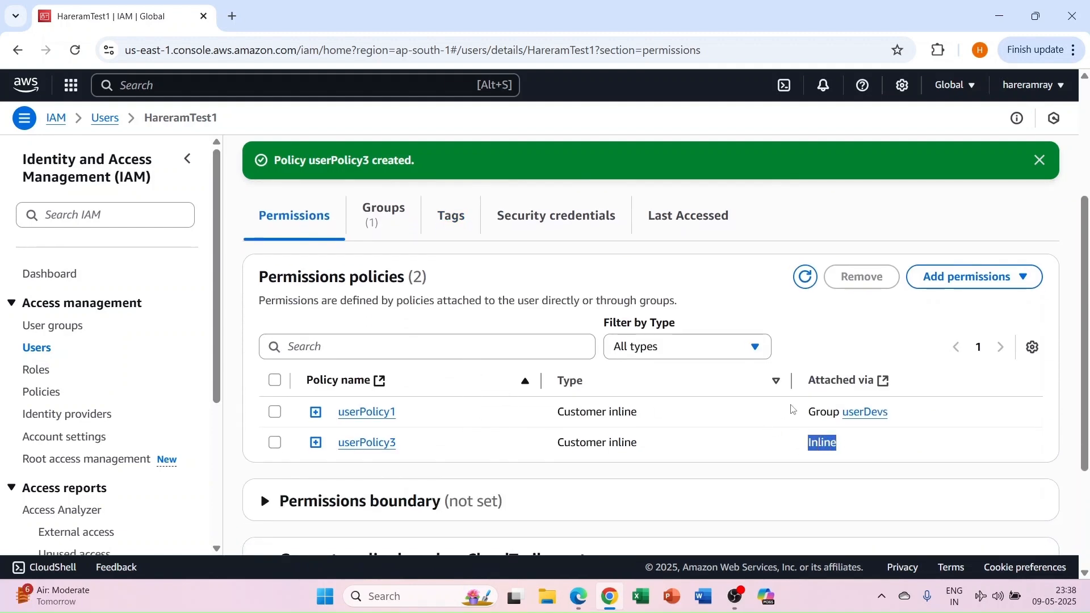
{"action": "left_click", "coordinate": [794, 410]}
{"action": "left_click_drag", "start_coordinate": [803, 411], "coordinate": [920, 417]}
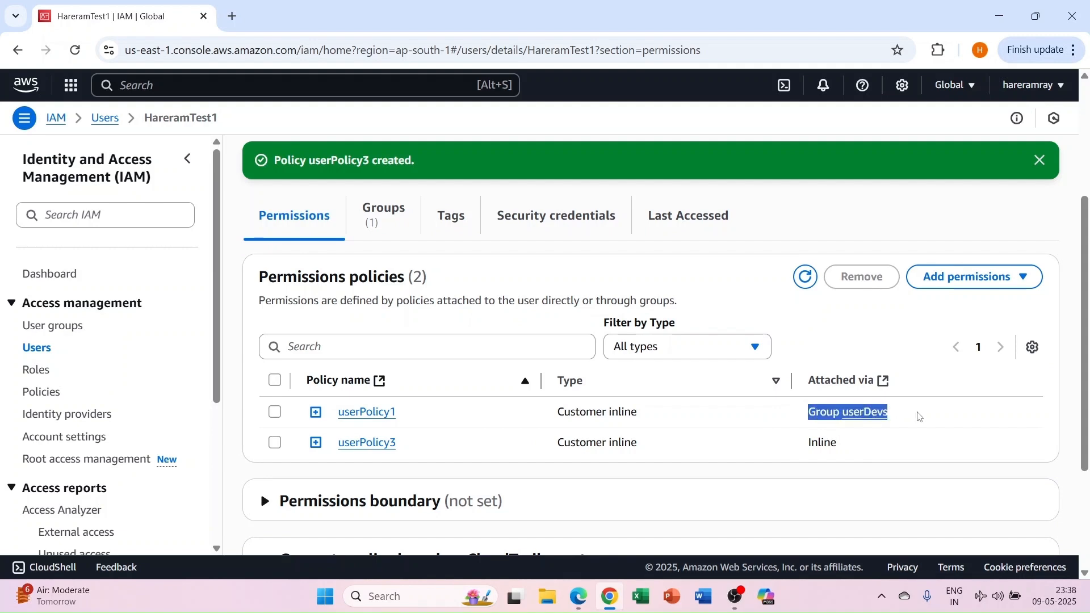
{"action": "left_click", "coordinate": [915, 417]}
{"action": "scroll", "coordinate": [779, 424], "scroll_direction": "down", "scroll_amount": 1}
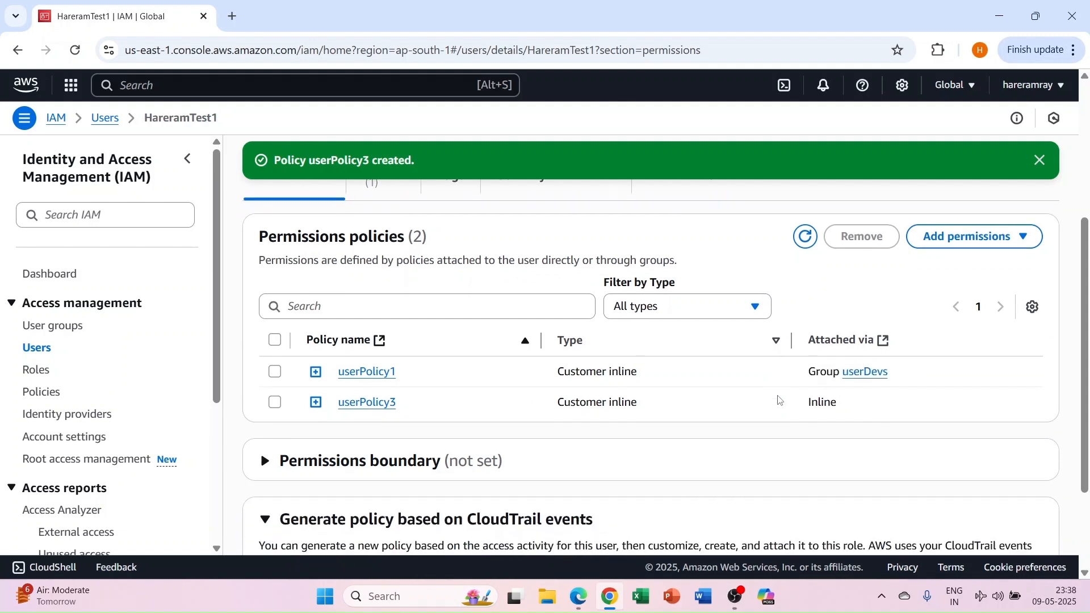
{"action": "scroll", "coordinate": [524, 374], "scroll_direction": "up", "scroll_amount": 4}
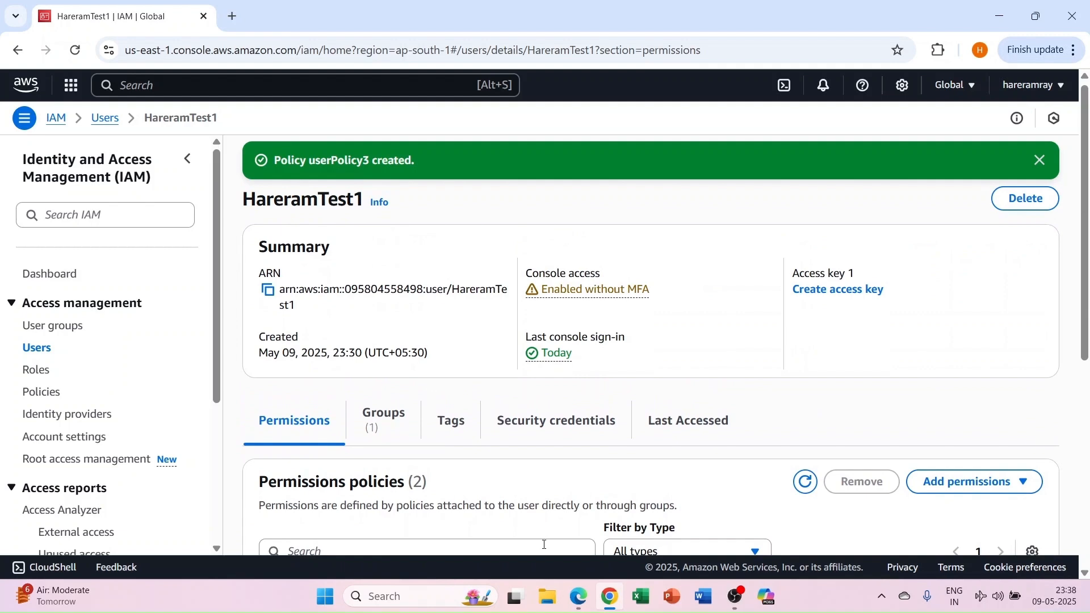
Step: Switch to the test user's session in Edge, reload the IAM dashboard and examine the IAM resources section
{"action": "left_click", "coordinate": [585, 597]}
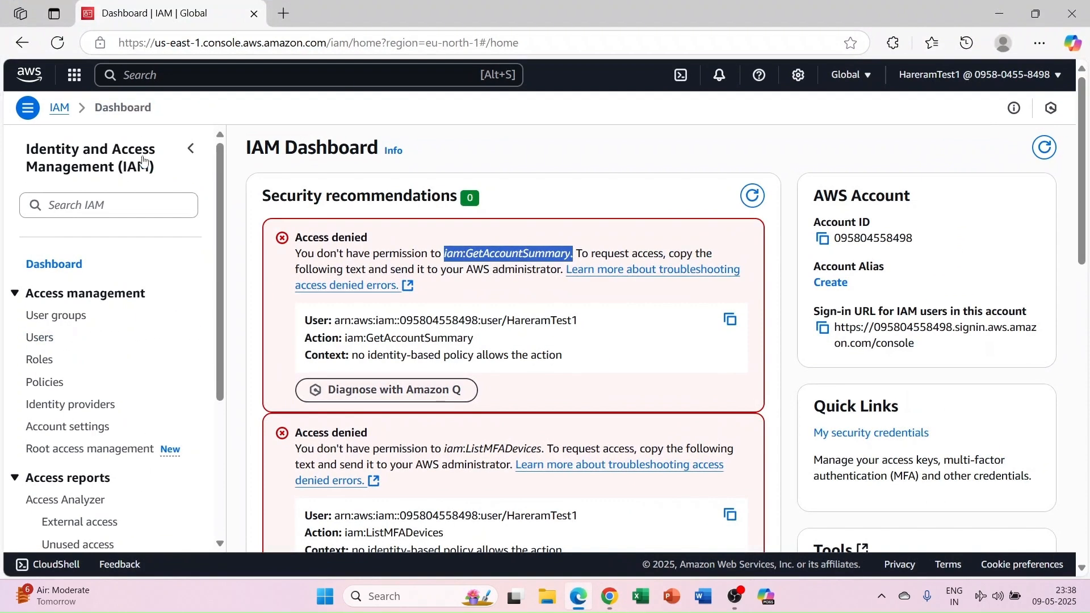
{"action": "left_click", "coordinate": [58, 43]}
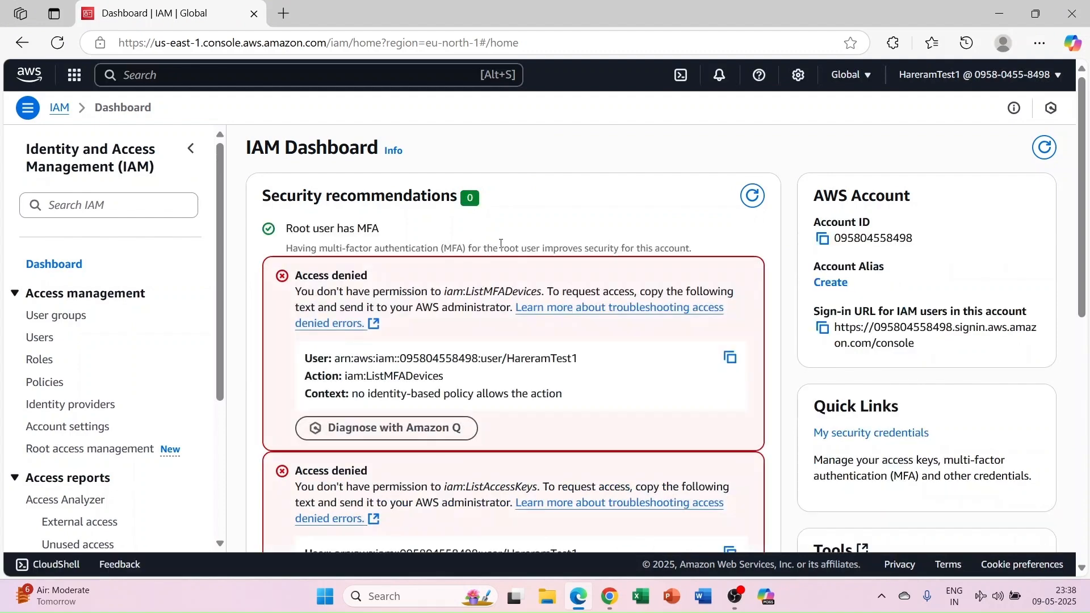
{"action": "scroll", "coordinate": [284, 400], "scroll_direction": "down", "scroll_amount": 5}
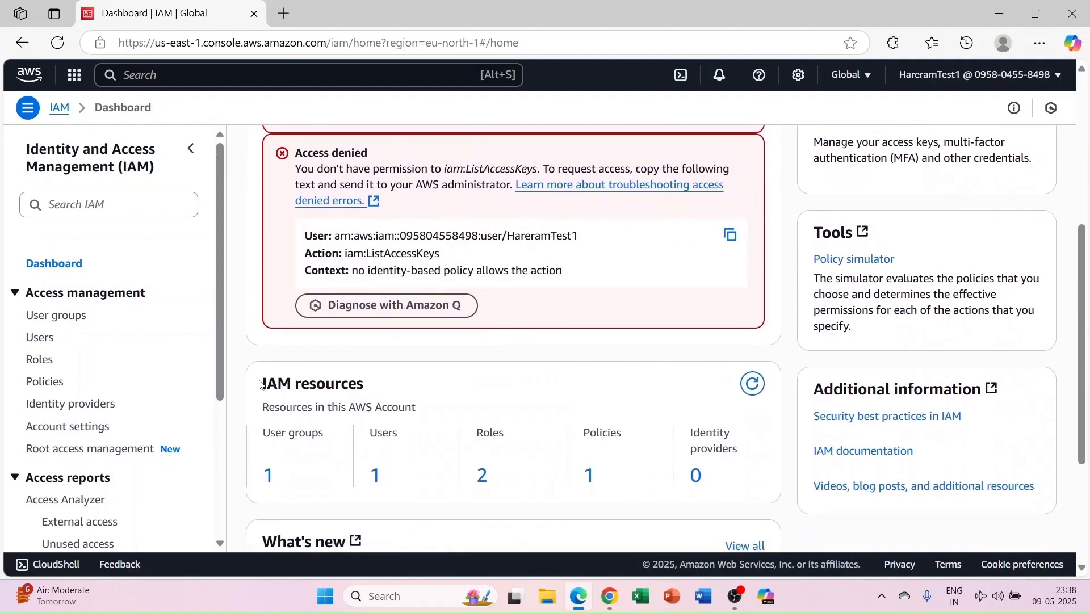
{"action": "left_click_drag", "start_coordinate": [261, 385], "coordinate": [373, 390]}
{"action": "scroll", "coordinate": [373, 389], "scroll_direction": "down", "scroll_amount": 1}
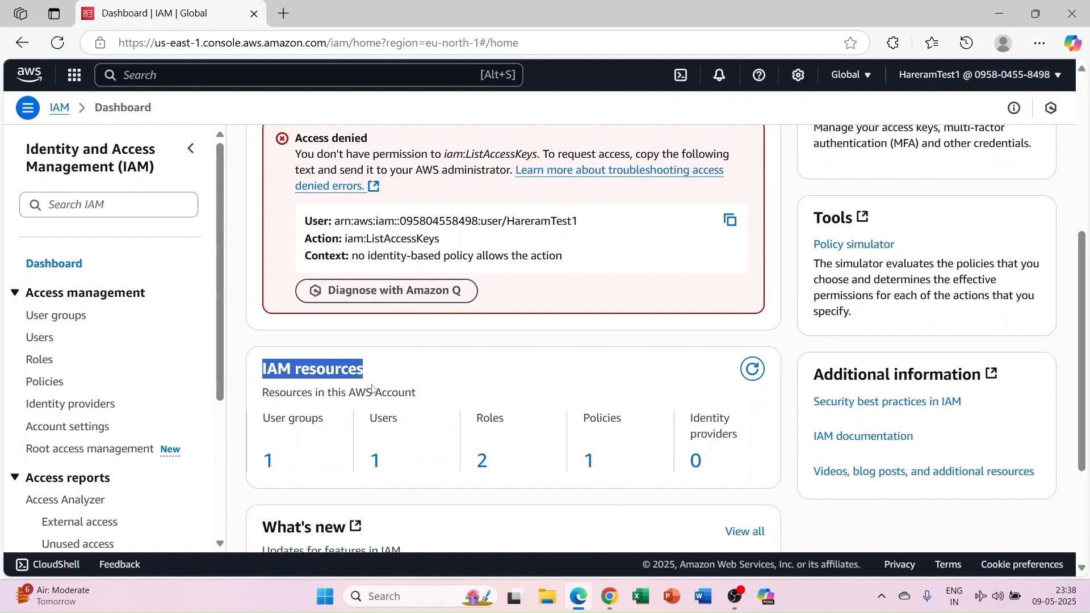
{"action": "scroll", "coordinate": [373, 390], "scroll_direction": "up", "scroll_amount": 5}
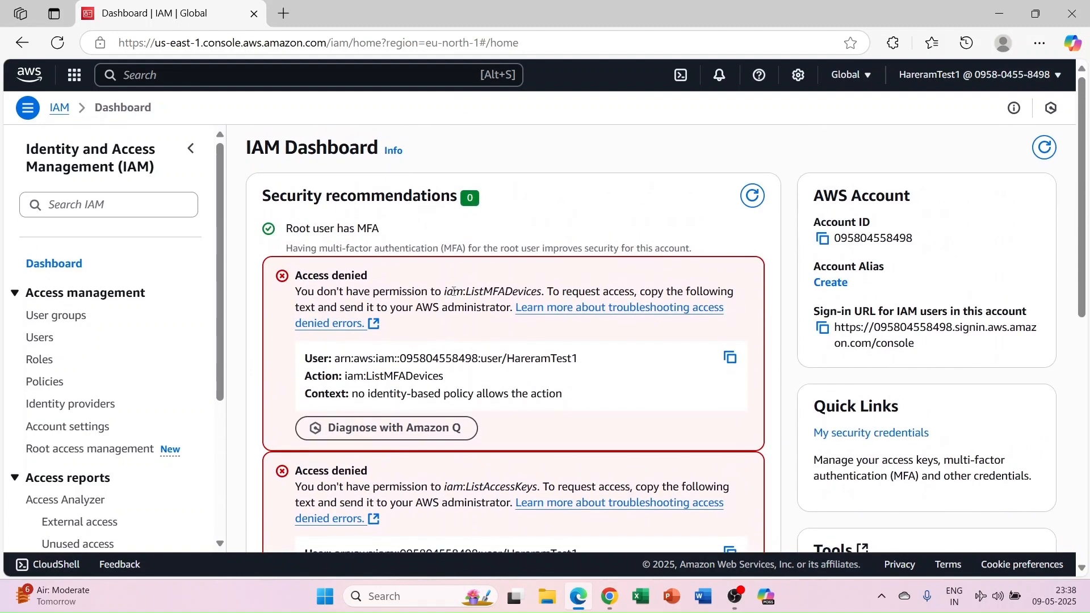
Step: Examine which IAM action is named in the first remaining access denied message on the dashboard
{"action": "left_click_drag", "start_coordinate": [445, 291], "coordinate": [506, 297]}
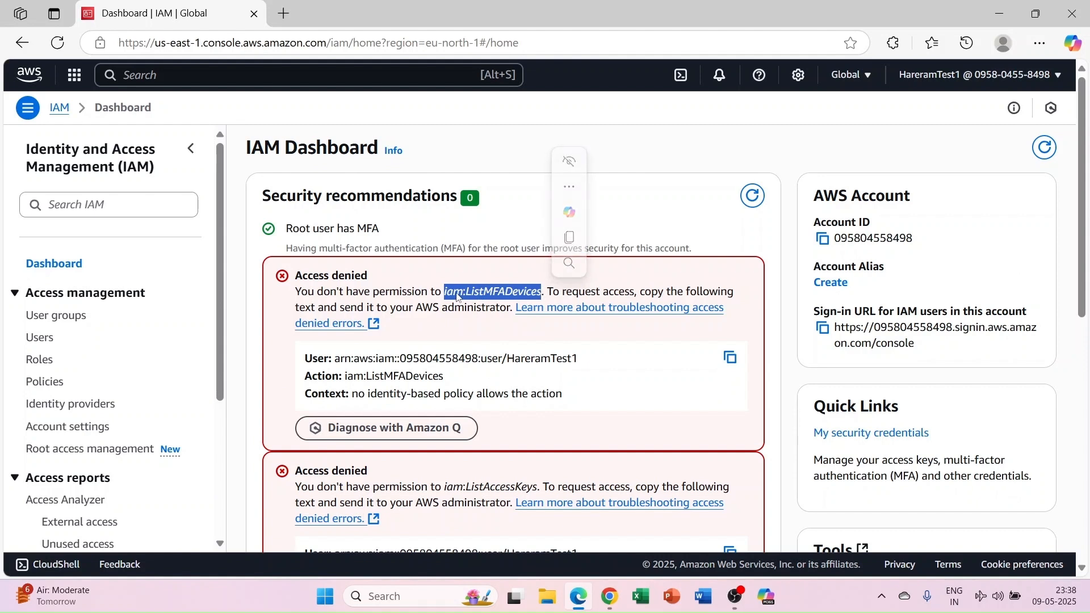
{"action": "left_click", "coordinate": [587, 285]}
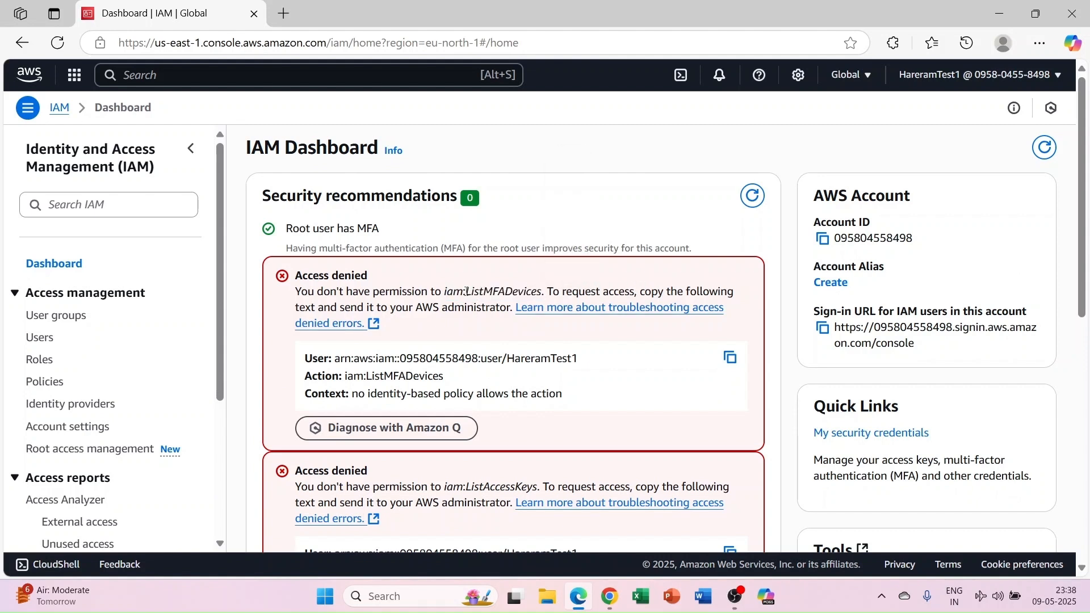
{"action": "left_click_drag", "start_coordinate": [465, 291], "coordinate": [543, 293]}
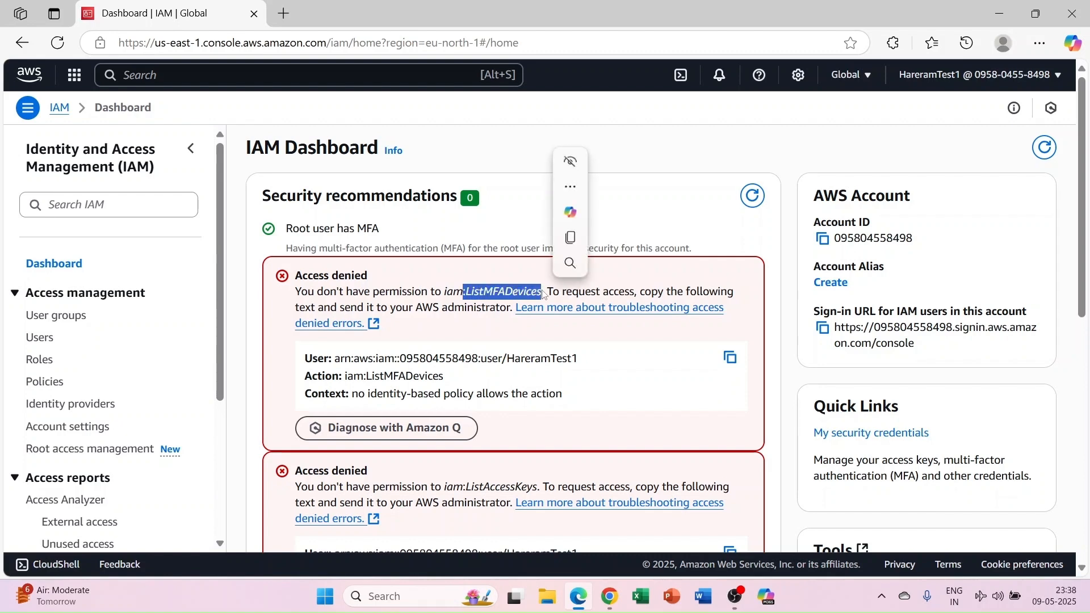
Step: Switch back to Chrome, open the account's IAM policies list and look it over
{"action": "left_click", "coordinate": [610, 596]}
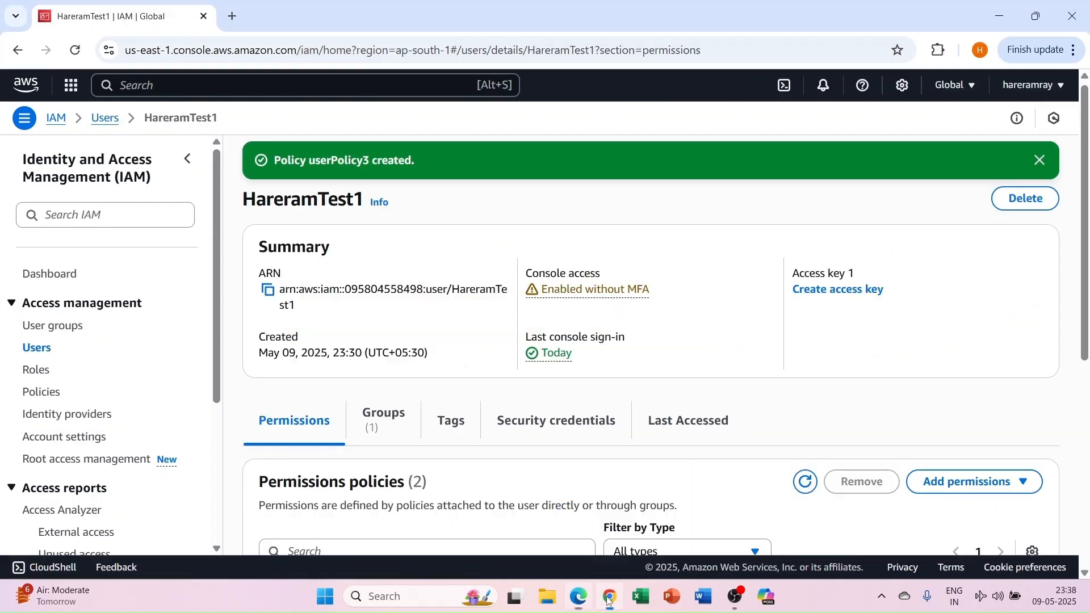
{"action": "scroll", "coordinate": [279, 350], "scroll_direction": "down", "scroll_amount": 3}
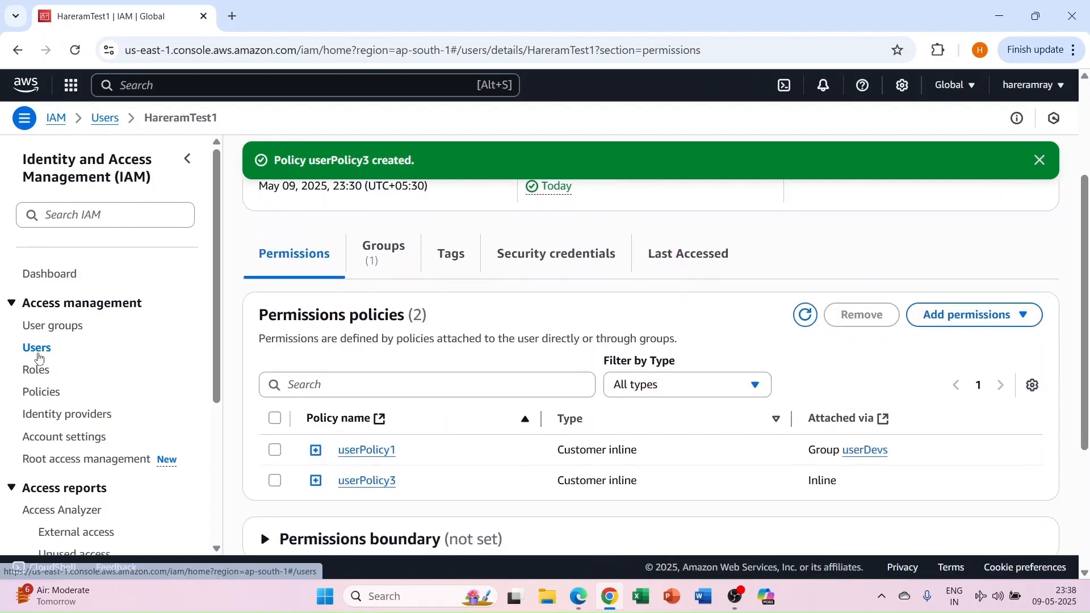
{"action": "left_click", "coordinate": [38, 396]}
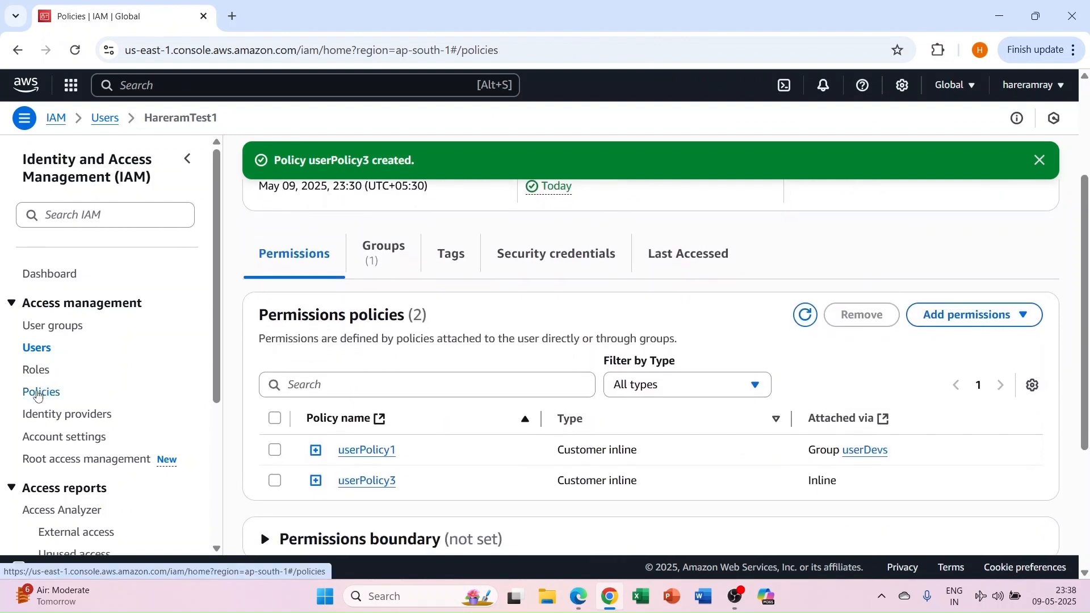
{"action": "scroll", "coordinate": [515, 333], "scroll_direction": "down", "scroll_amount": 3}
{"action": "scroll", "coordinate": [516, 333], "scroll_direction": "up", "scroll_amount": 5}
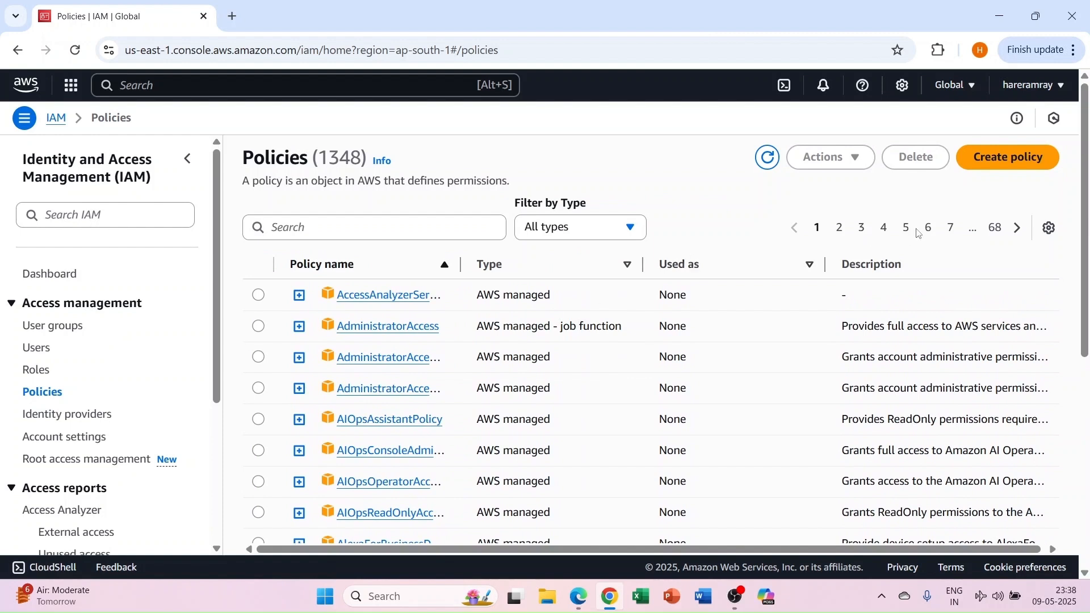
Step: Start creating a new policy from the policies list and choose IAM as its service
{"action": "left_click", "coordinate": [996, 164]}
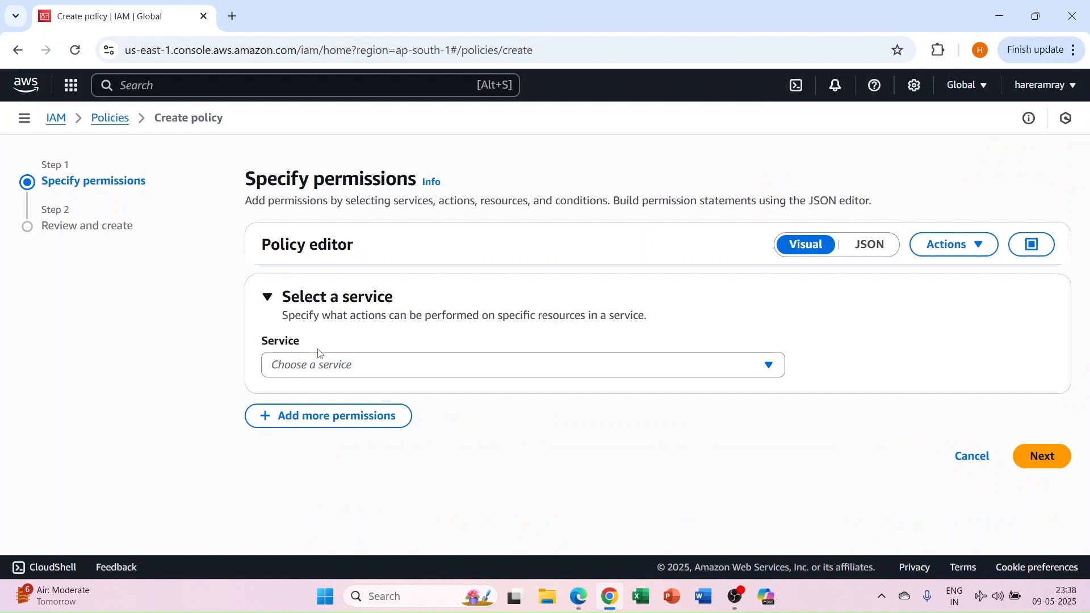
{"action": "left_click", "coordinate": [309, 363]}
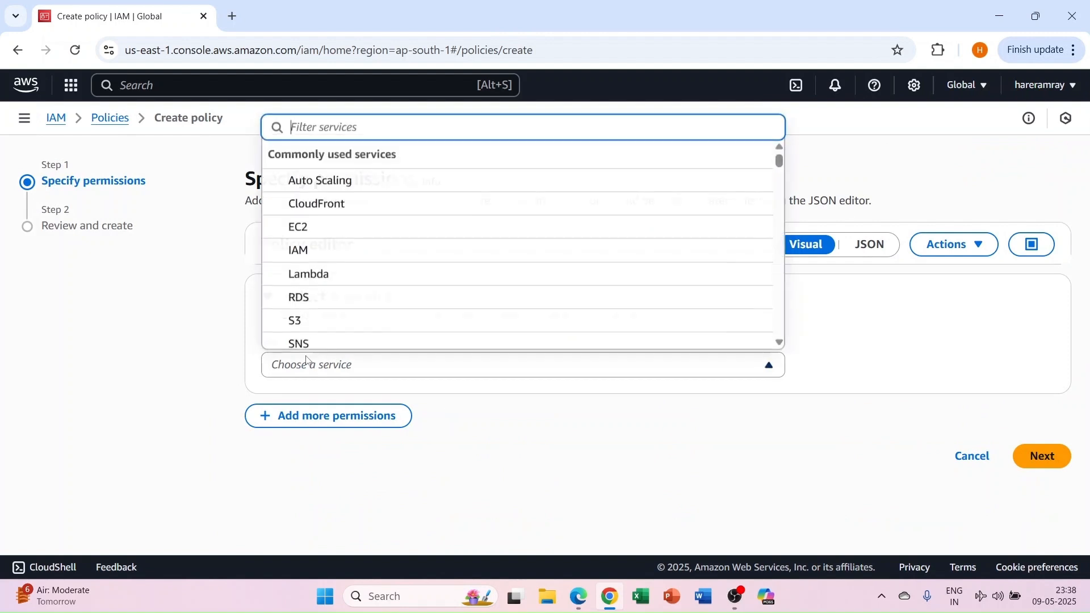
{"action": "left_click", "coordinate": [313, 251]}
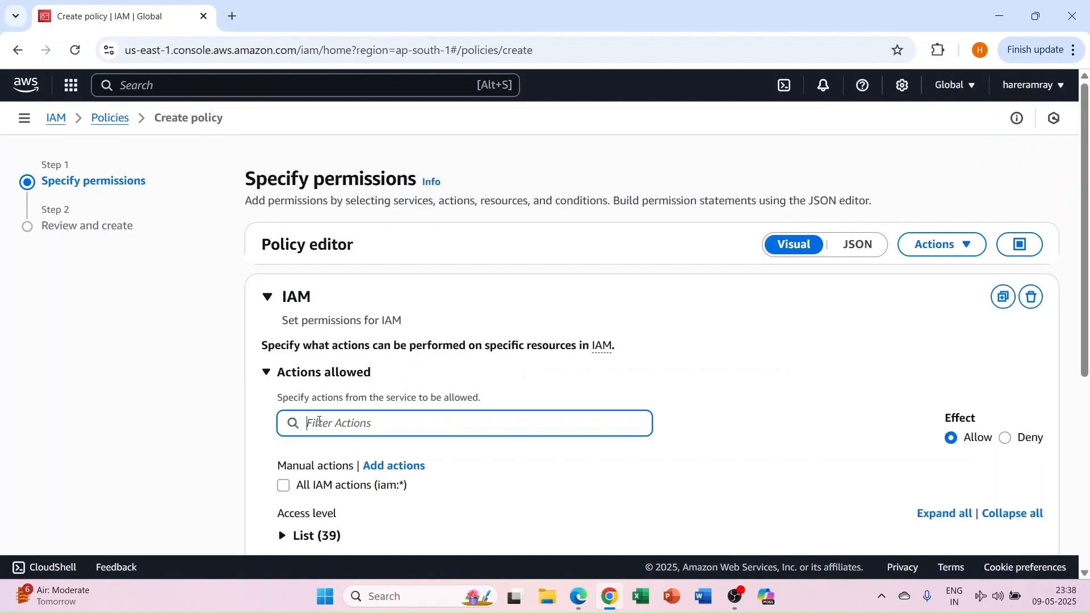
{"action": "scroll", "coordinate": [319, 422], "scroll_direction": "down", "scroll_amount": 3}
{"action": "mouse_move", "coordinate": [579, 605]}
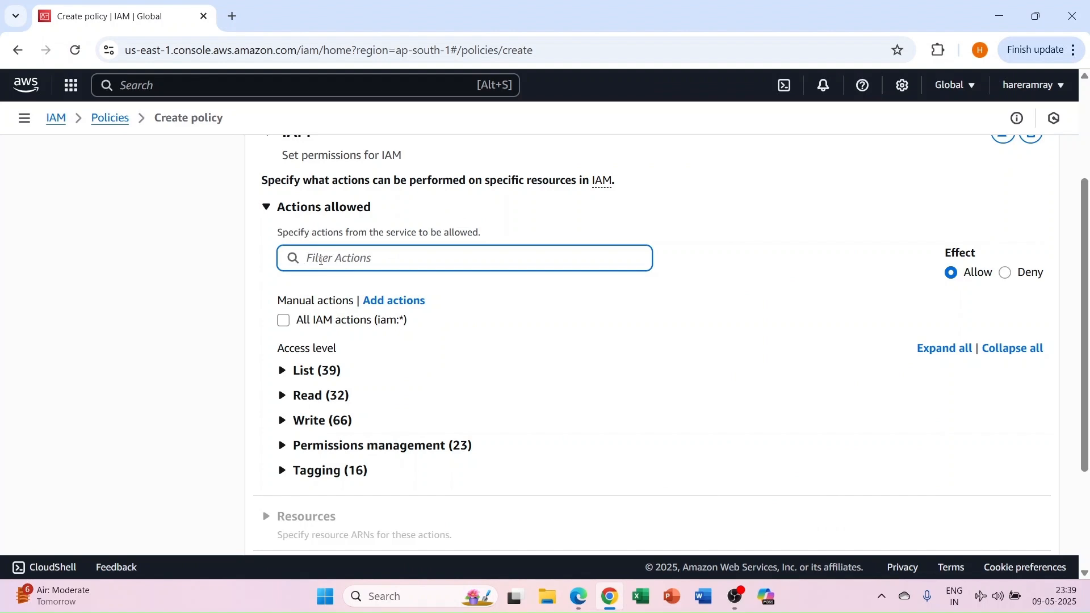
{"action": "type", "text": "List"}
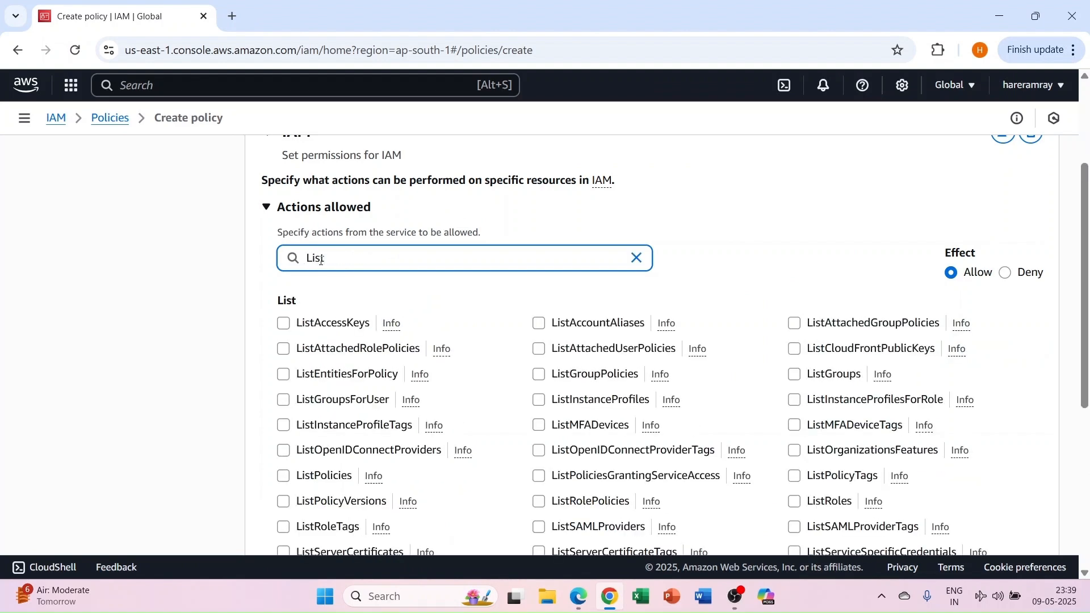
{"action": "type", "text": "IAM"}
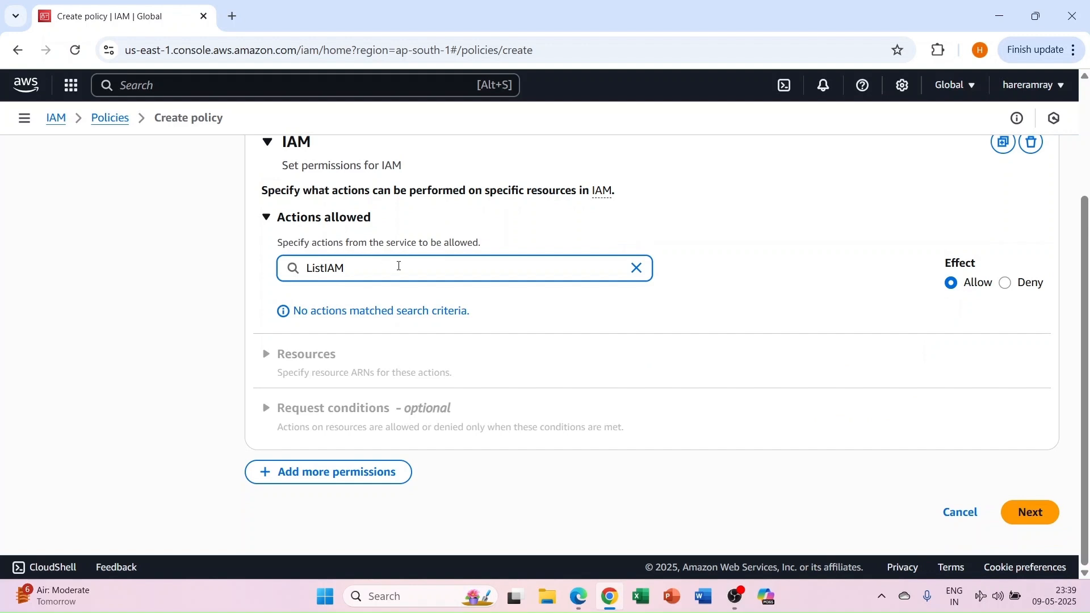
{"action": "key", "text": "BackSpace"}
{"action": "key", "text": "BackSpace"}
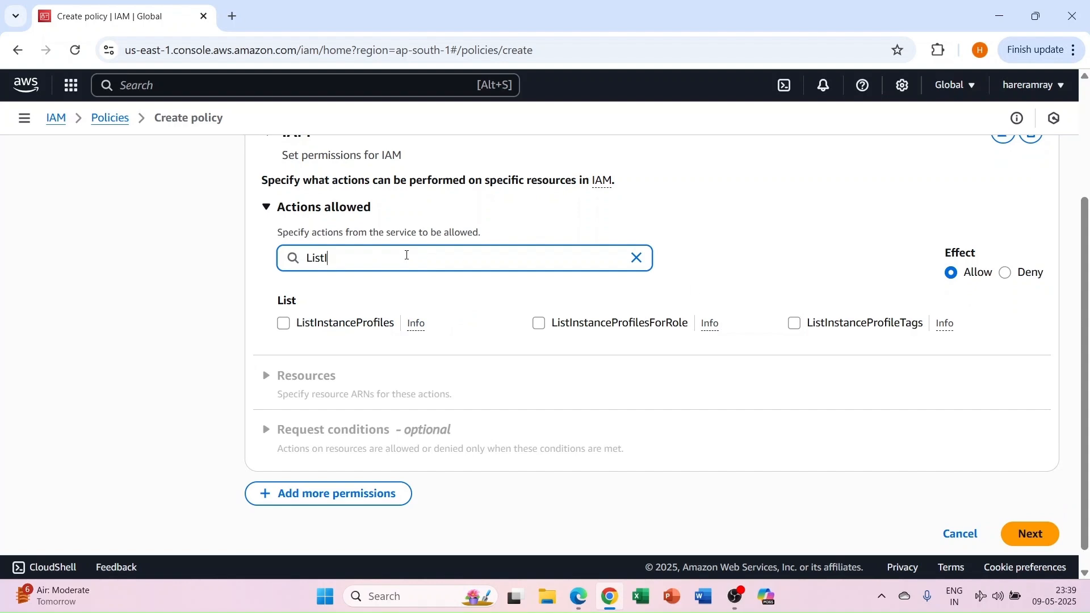
{"action": "key", "text": "BackSpace"}
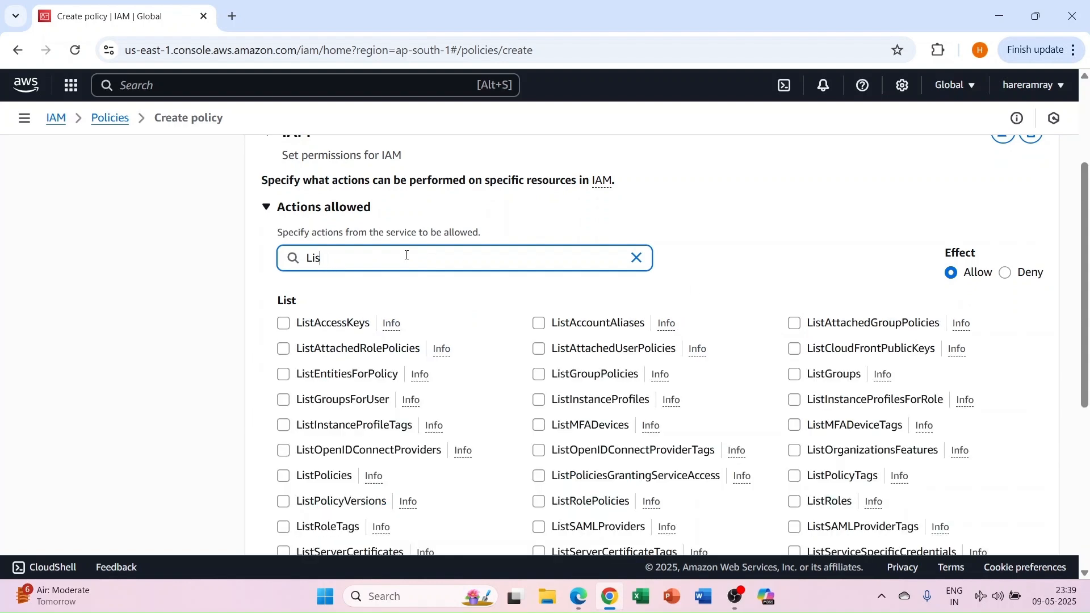
{"action": "key", "text": "BackSpace"}
{"action": "key", "text": "BackSpace"}
{"action": "key", "text": "BackSpace"}
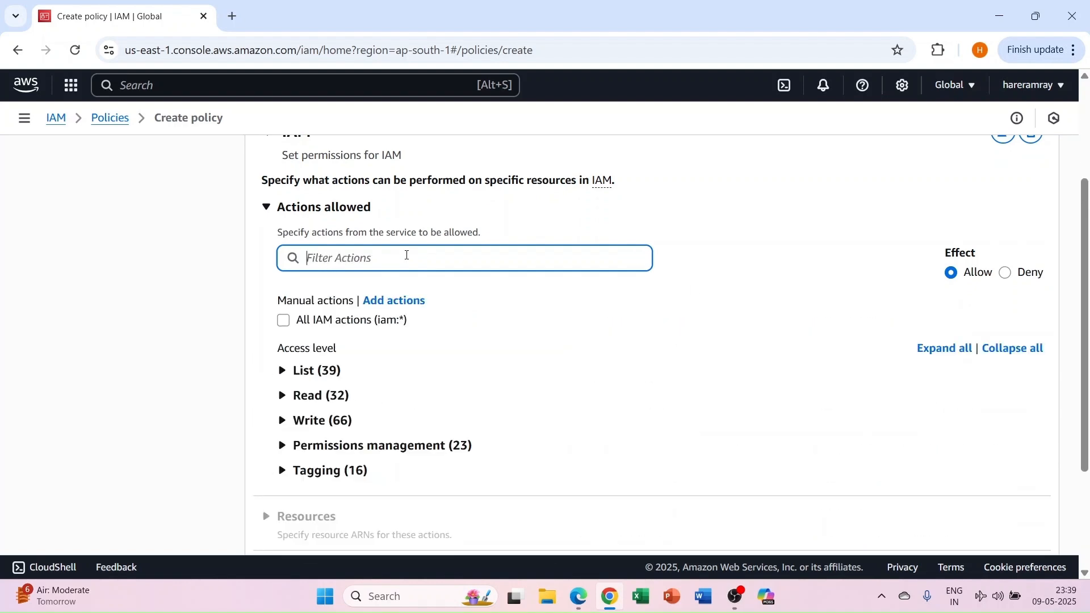
Step: Check the denied action in the test user's Edge session, return to Chrome, filter the IAM actions by ListM and allow ListMFADevices
{"action": "left_click", "coordinate": [576, 594]}
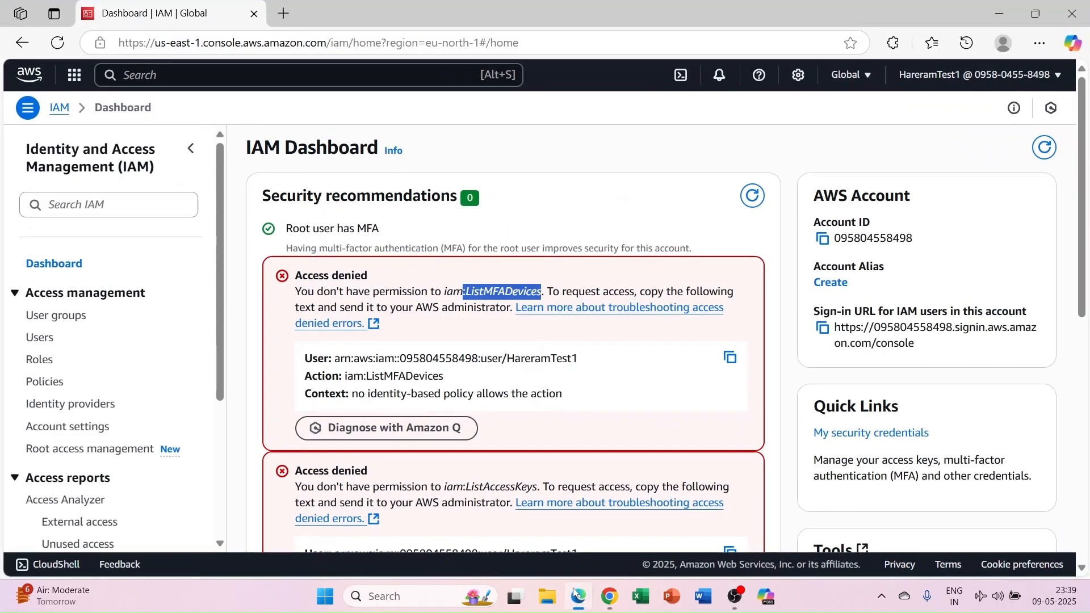
{"action": "left_click", "coordinate": [576, 593]}
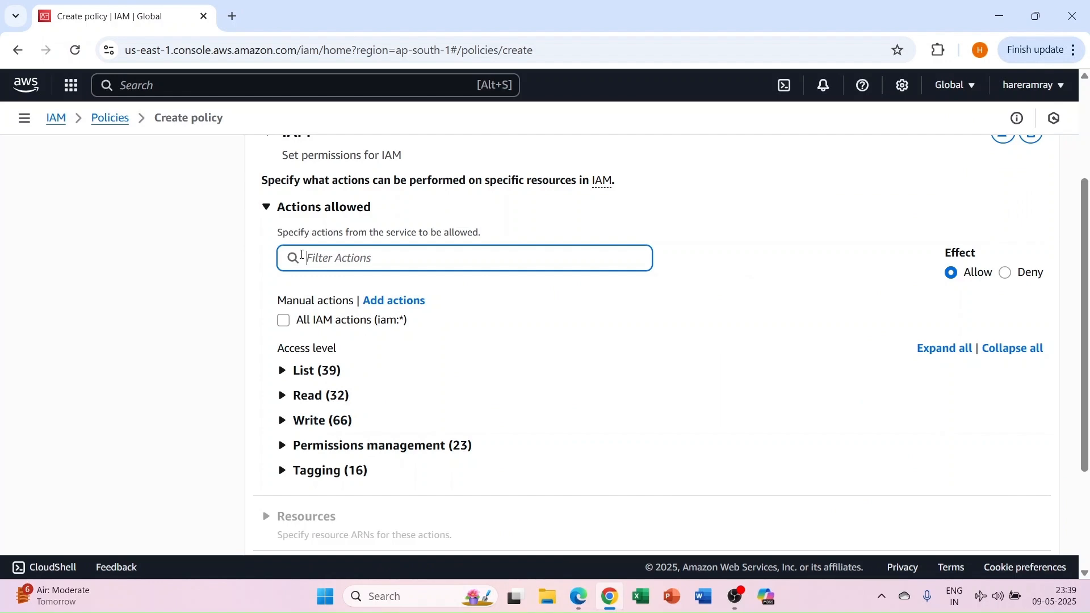
{"action": "type", "text": "List"}
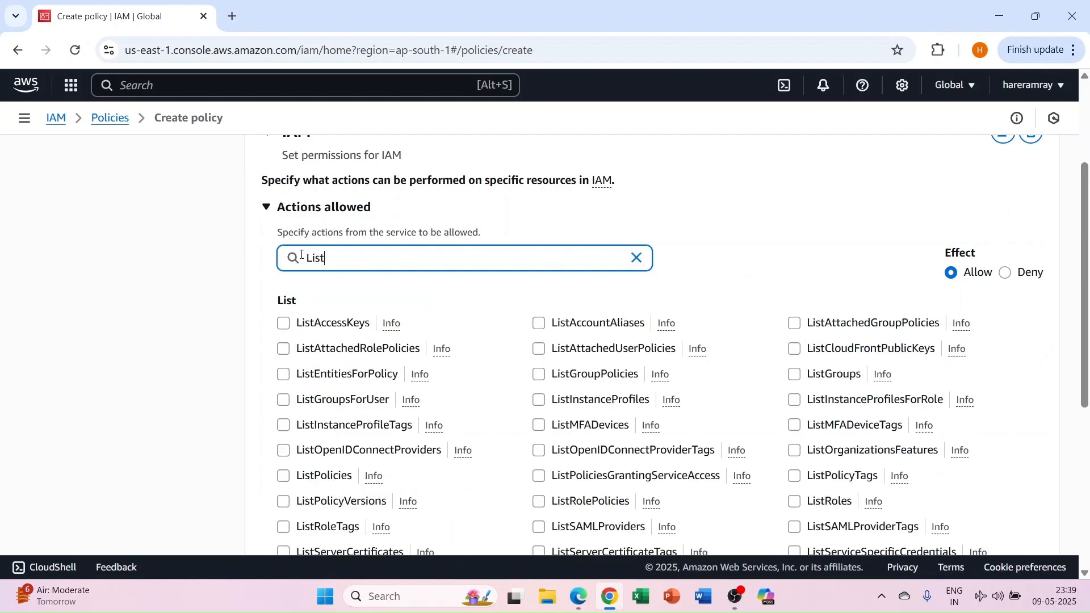
{"action": "type", "text": "M"}
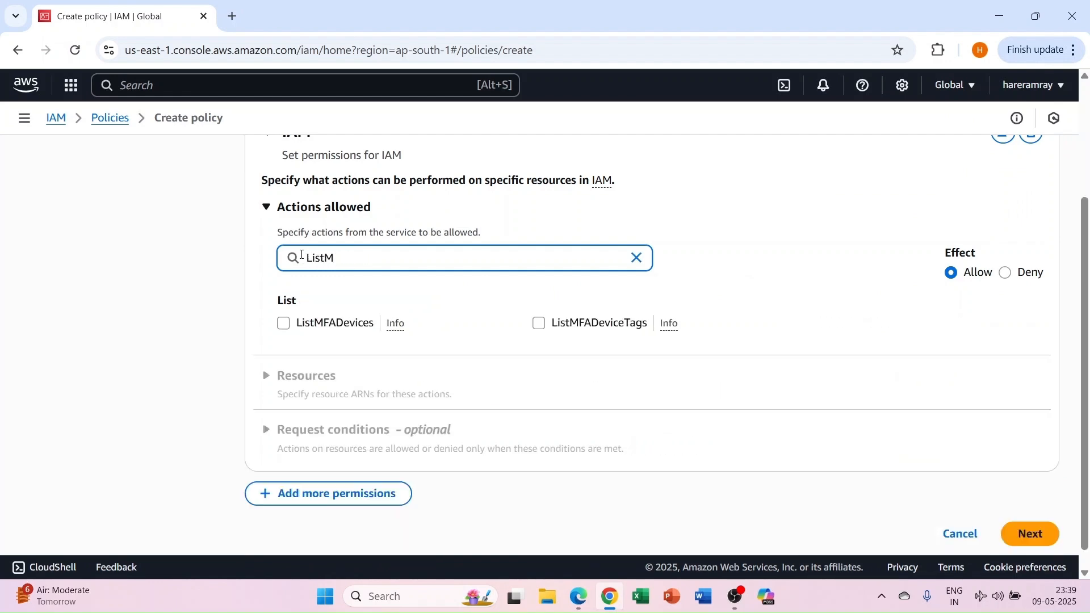
{"action": "left_click", "coordinate": [283, 323]}
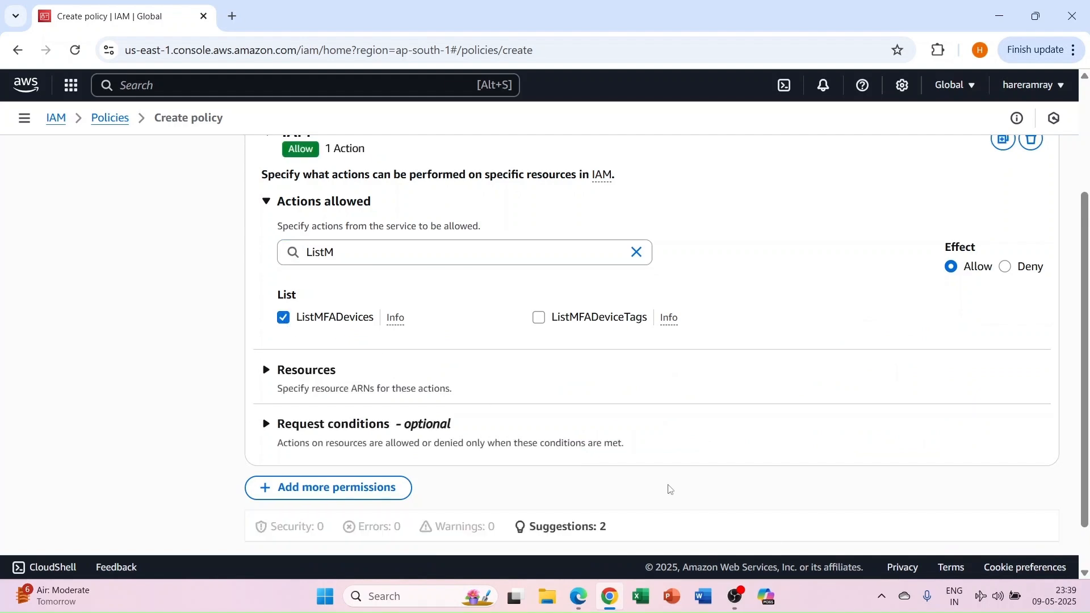
Step: Set the resources for the allowed IAM action to All
{"action": "scroll", "coordinate": [738, 523], "scroll_direction": "down", "scroll_amount": 1}
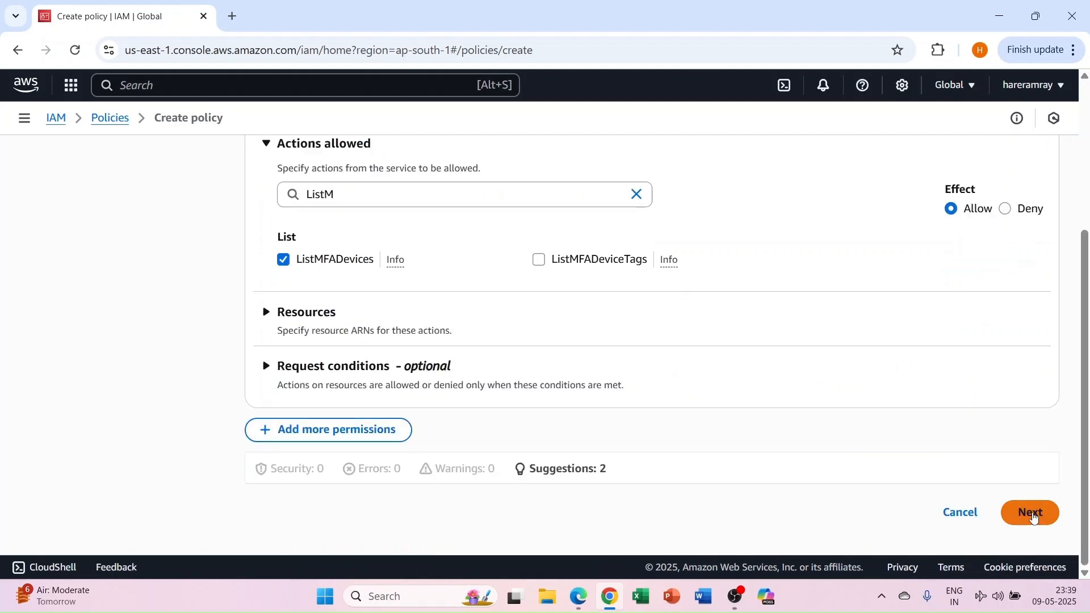
{"action": "scroll", "coordinate": [612, 389], "scroll_direction": "up", "scroll_amount": 1}
{"action": "scroll", "coordinate": [353, 281], "scroll_direction": "up", "scroll_amount": 4}
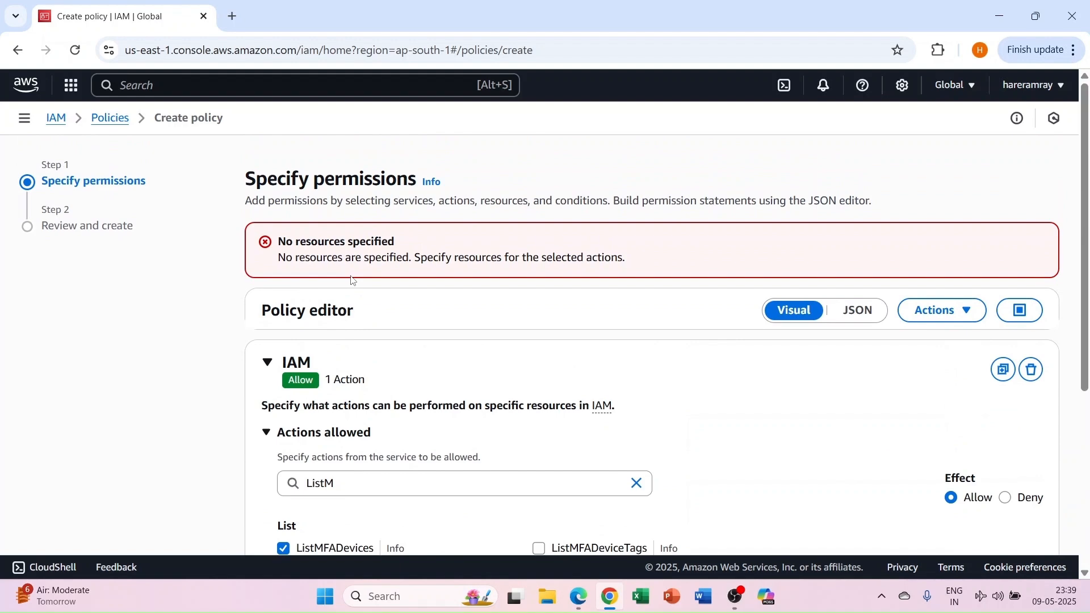
{"action": "scroll", "coordinate": [399, 472], "scroll_direction": "down", "scroll_amount": 3}
{"action": "scroll", "coordinate": [377, 361], "scroll_direction": "up", "scroll_amount": 3}
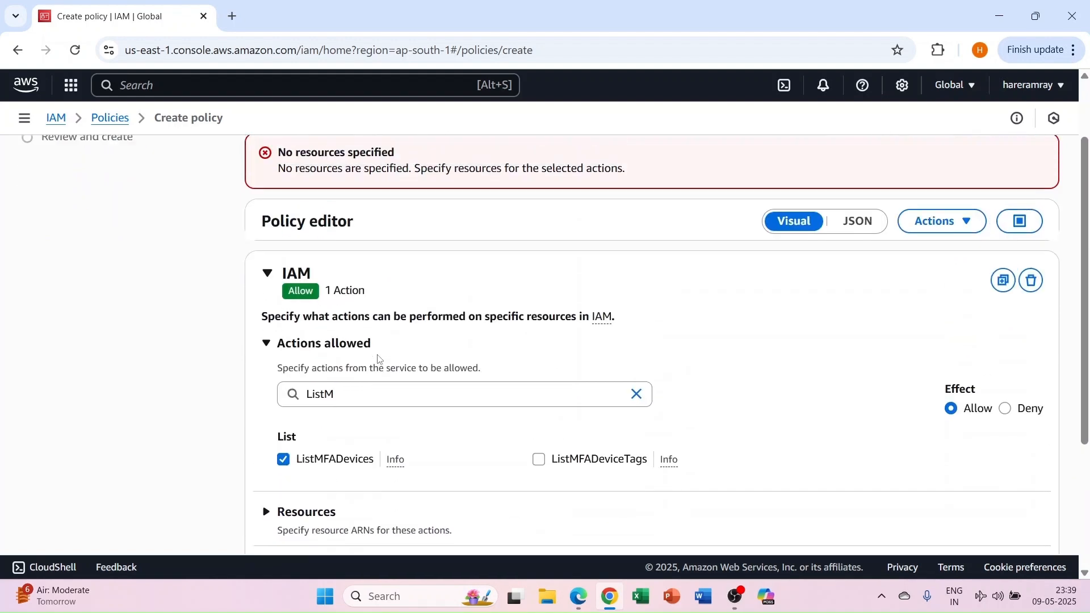
{"action": "scroll", "coordinate": [366, 340], "scroll_direction": "down", "scroll_amount": 1}
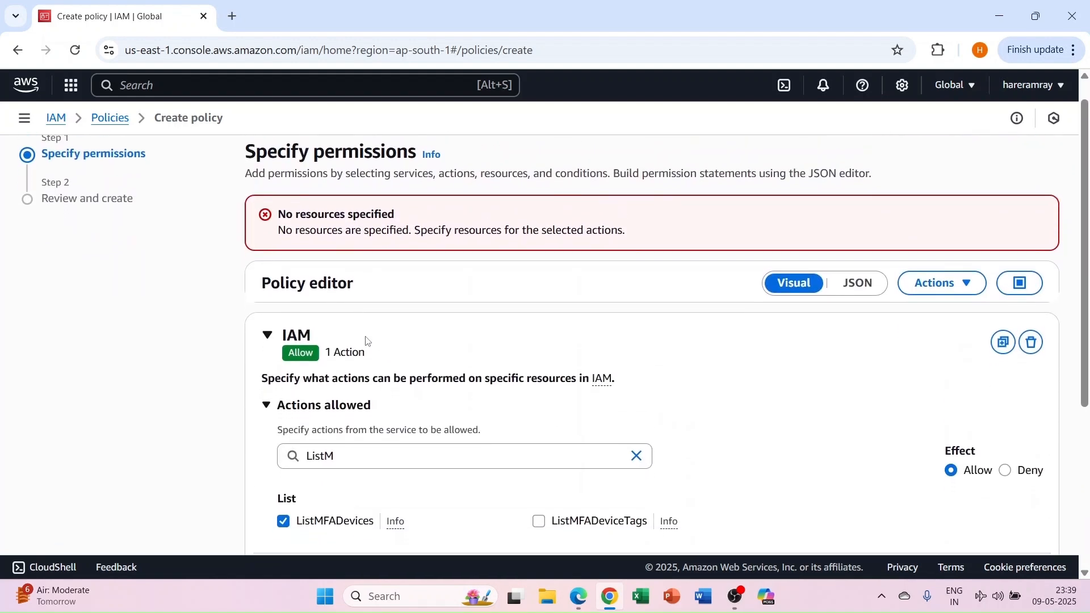
{"action": "scroll", "coordinate": [368, 341], "scroll_direction": "down", "scroll_amount": 3}
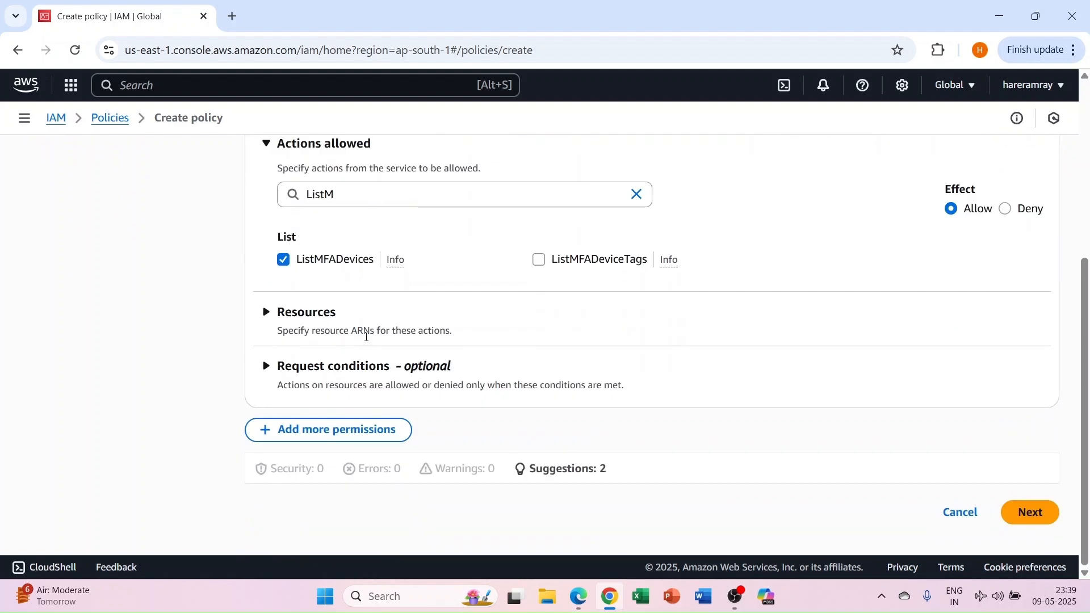
{"action": "left_click", "coordinate": [268, 316]}
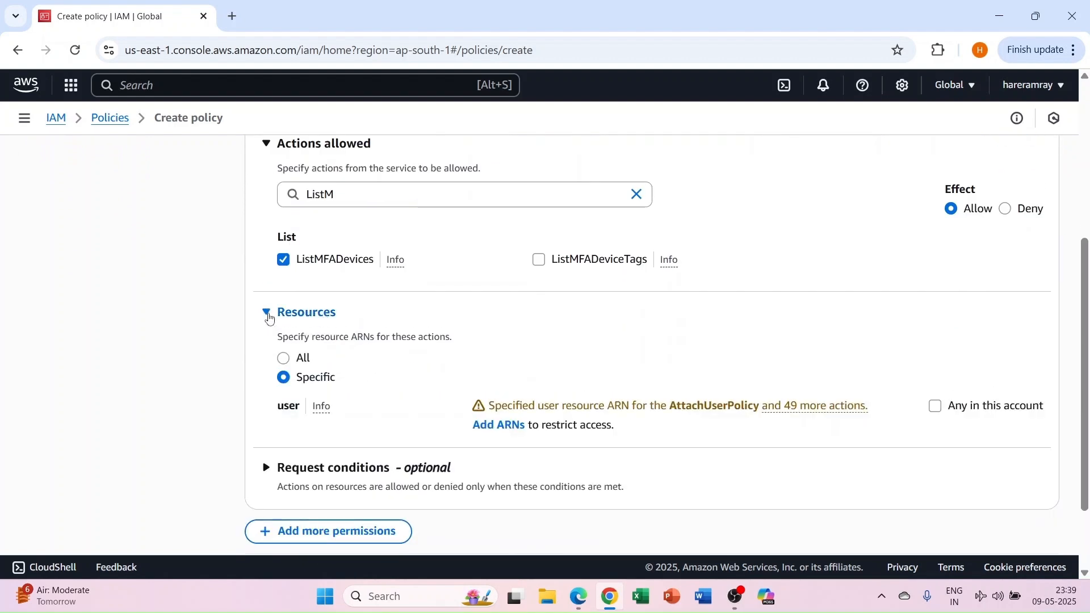
{"action": "left_click", "coordinate": [284, 359]}
{"action": "scroll", "coordinate": [478, 398], "scroll_direction": "down", "scroll_amount": 2}
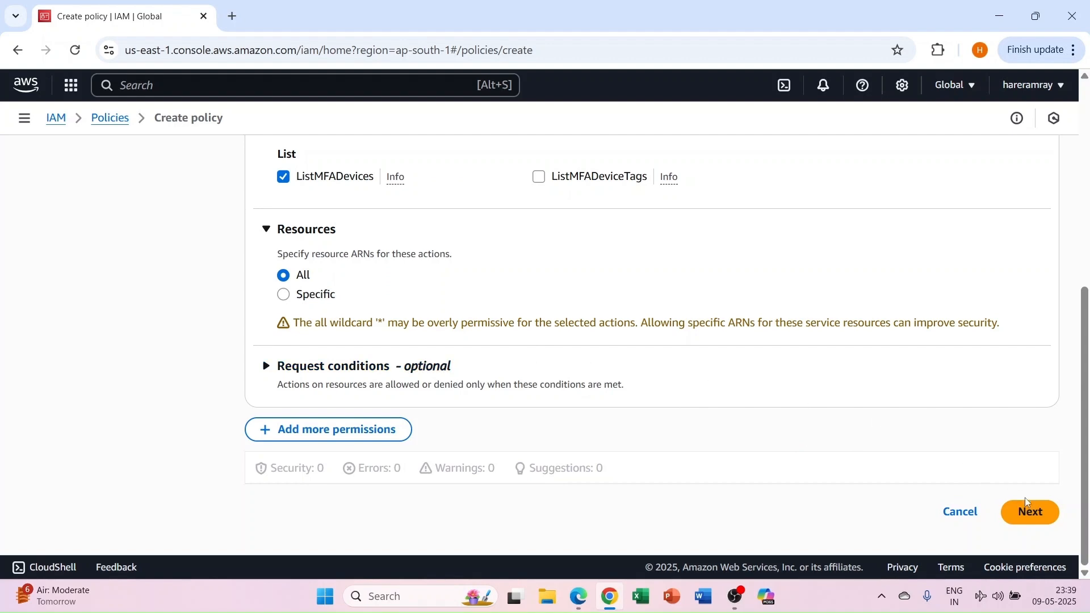
Step: Continue to the review stage, name the policy userPolicy5 and create it
{"action": "scroll", "coordinate": [764, 389], "scroll_direction": "up", "scroll_amount": 2}
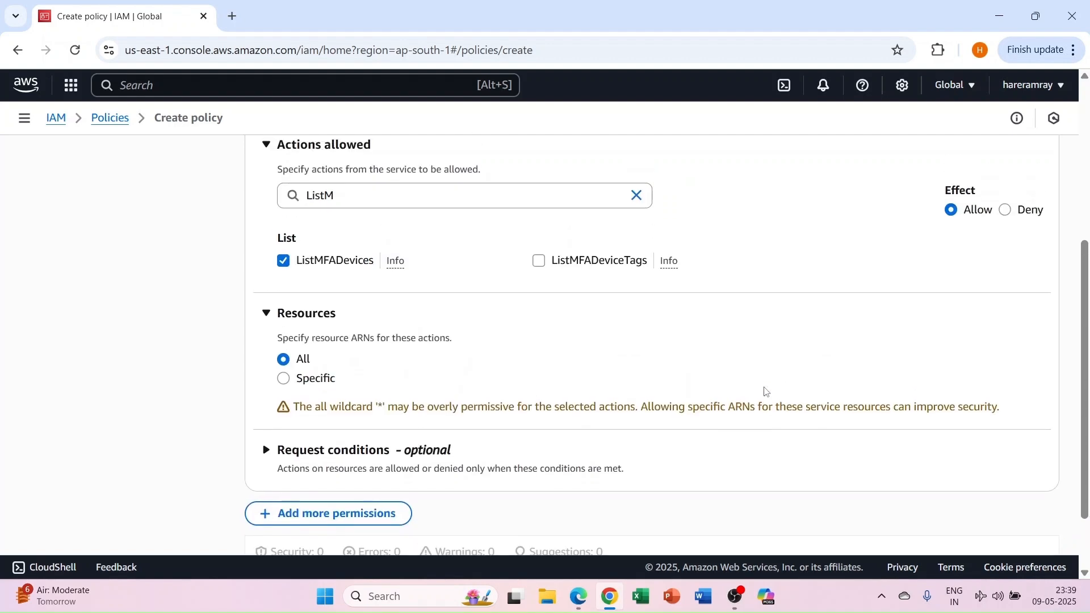
{"action": "scroll", "coordinate": [976, 494], "scroll_direction": "down", "scroll_amount": 2}
{"action": "left_click", "coordinate": [1034, 513]}
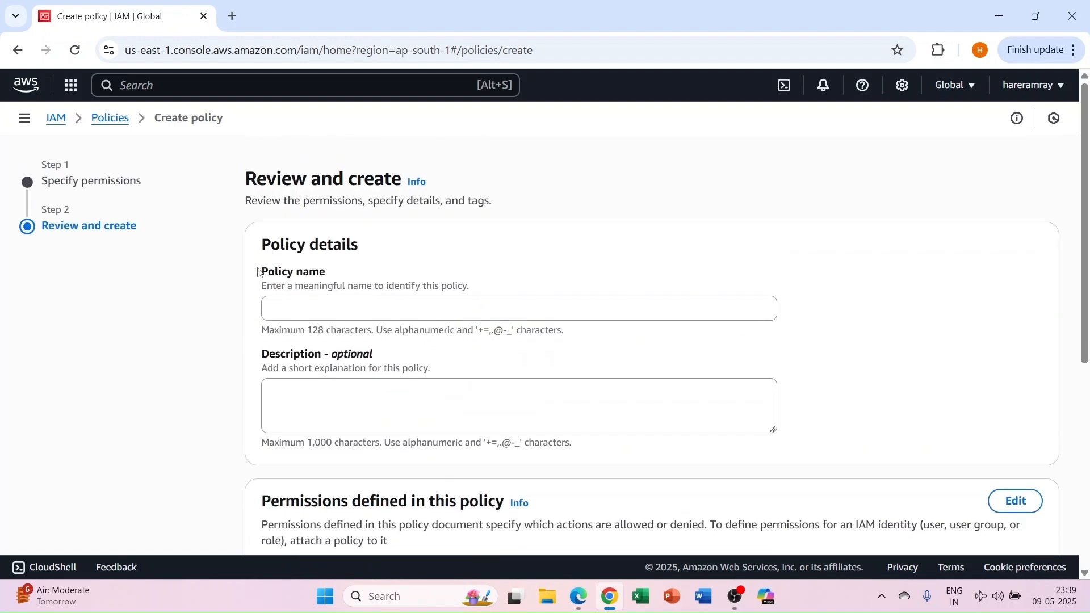
{"action": "left_click", "coordinate": [289, 302]}
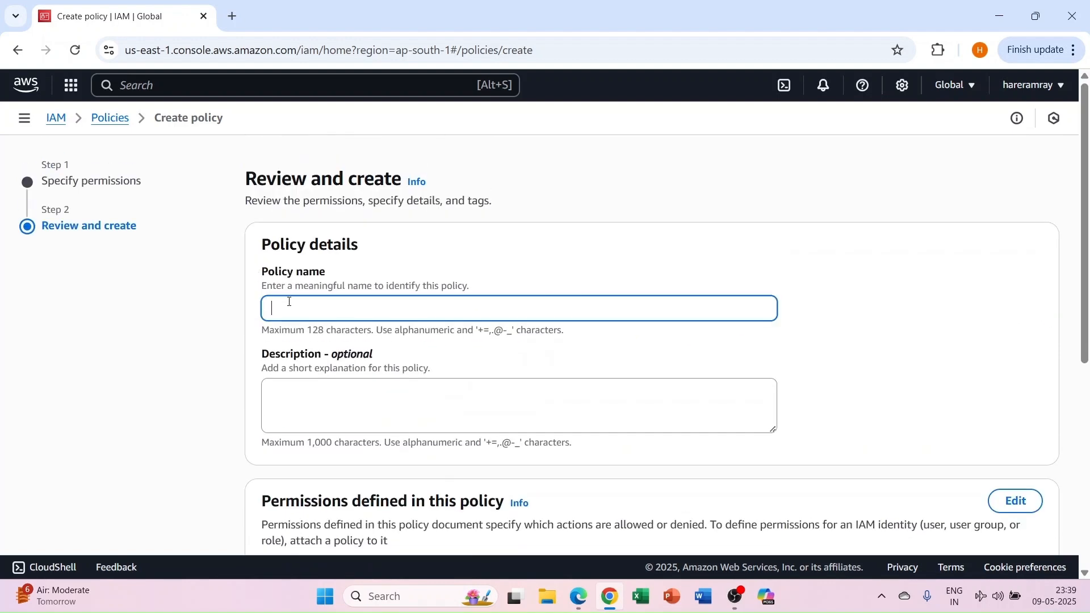
{"action": "type", "text": "userPolicy5"}
{"action": "scroll", "coordinate": [588, 389], "scroll_direction": "down", "scroll_amount": 6}
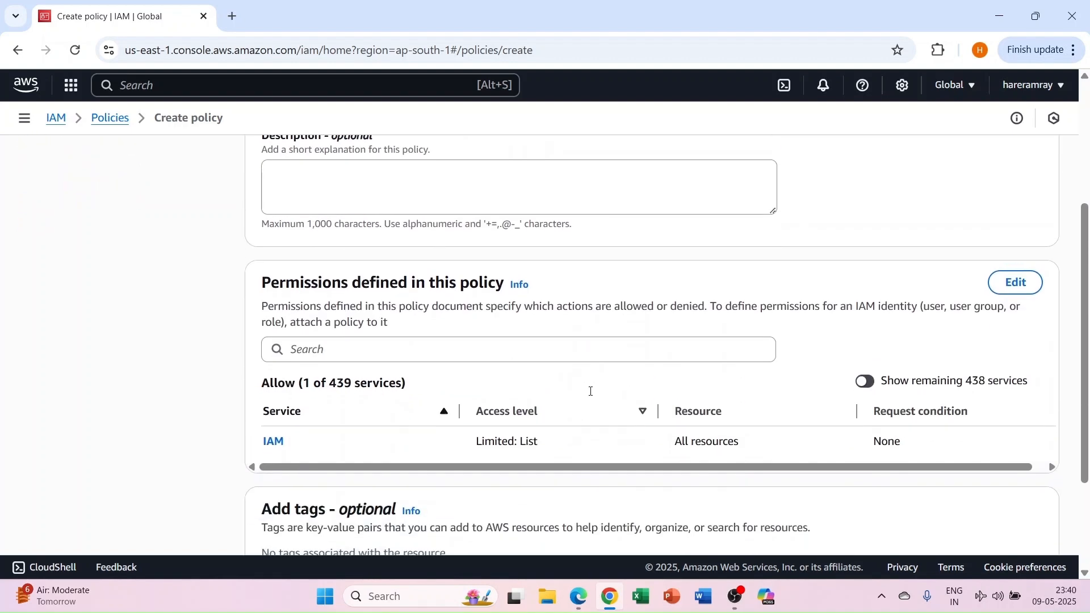
{"action": "left_click", "coordinate": [999, 514]}
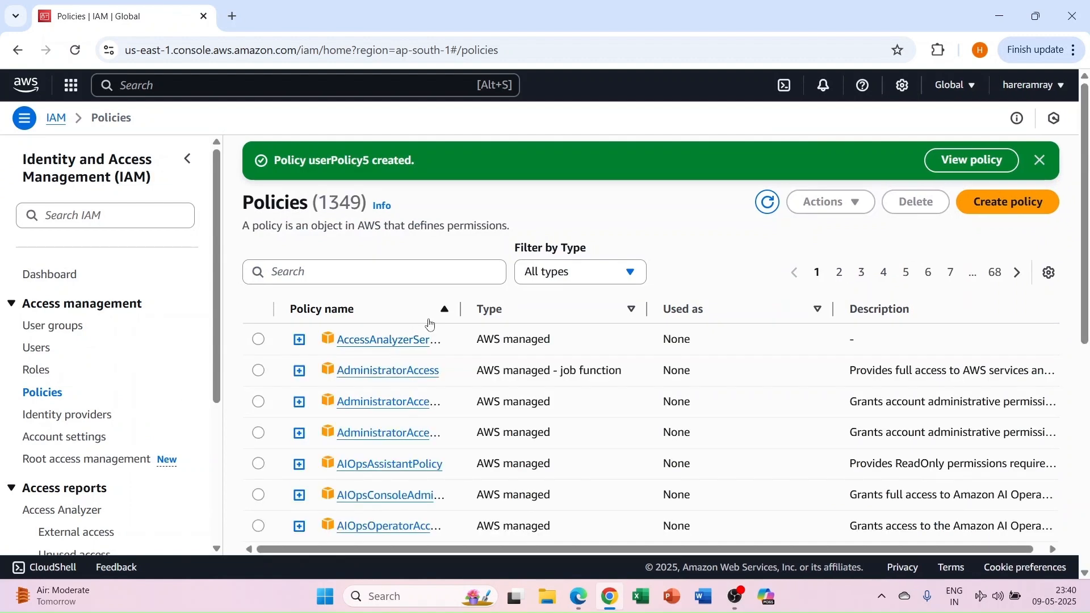
Step: Search the policies list for userPol, open userPolicy2 to examine its details and permissions, and return to the policies list
{"action": "left_click", "coordinate": [305, 272]}
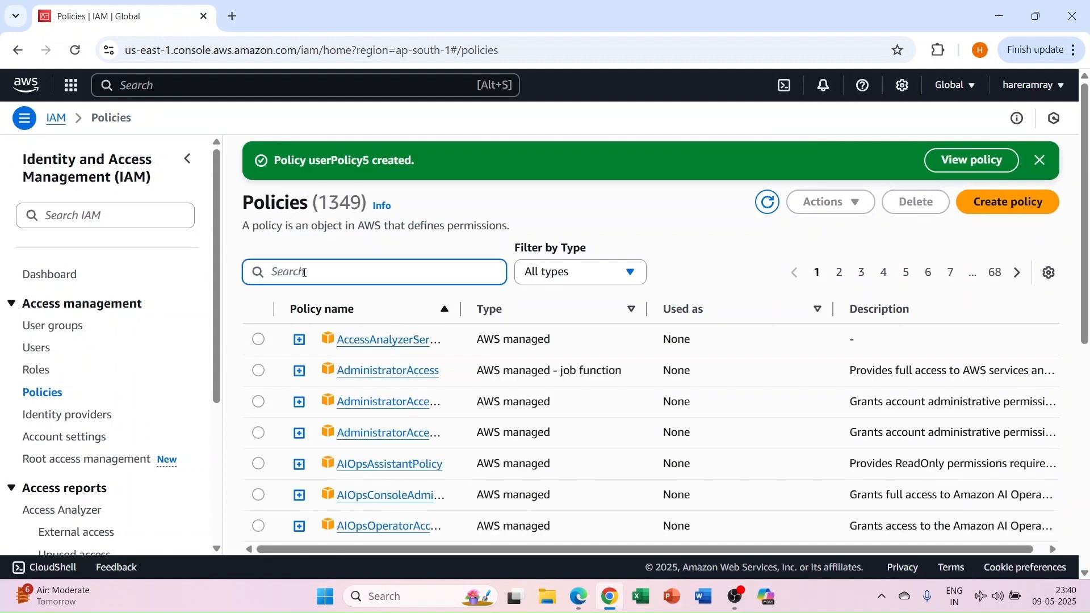
{"action": "type", "text": "u"}
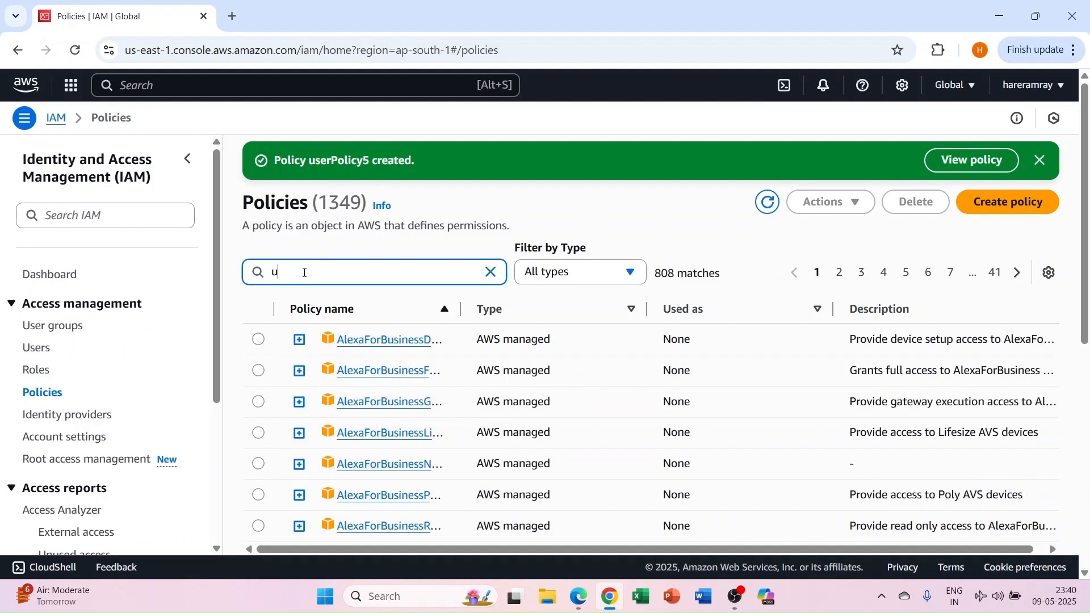
{"action": "type", "text": "serPol"}
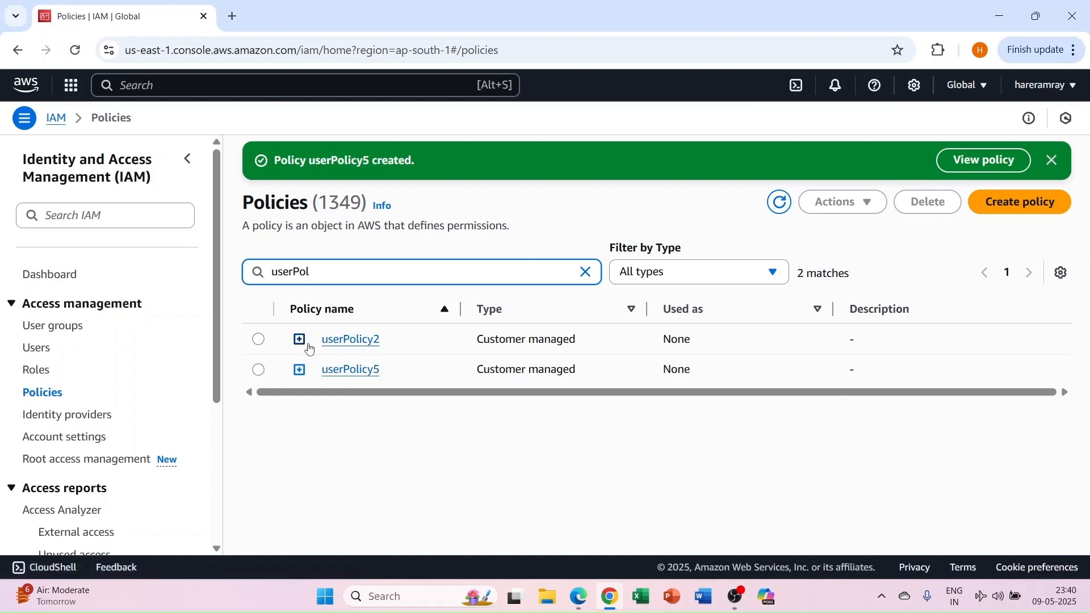
{"action": "left_click", "coordinate": [376, 342]}
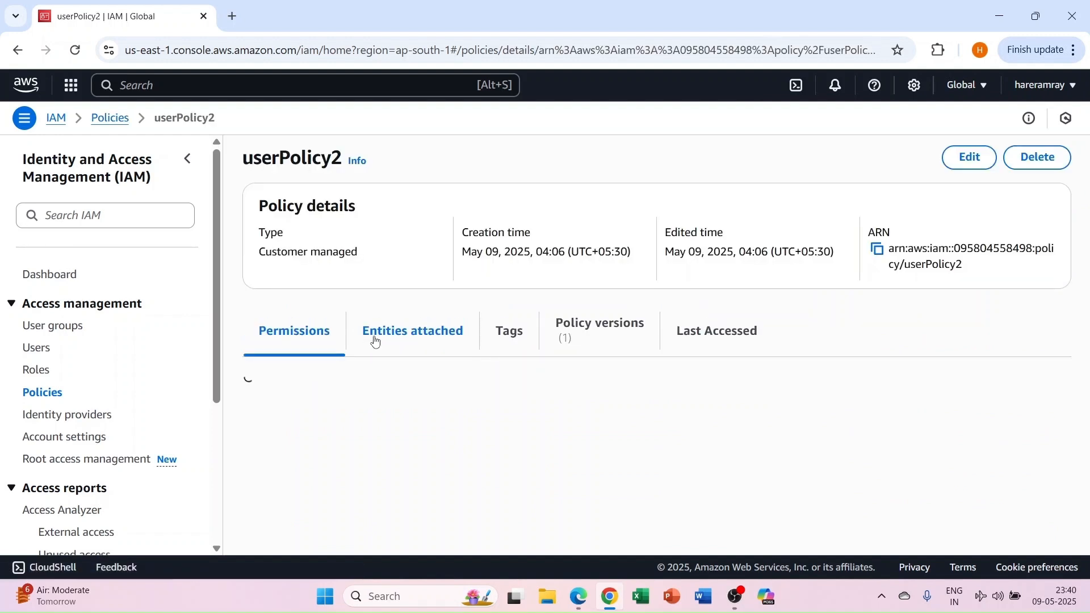
{"action": "scroll", "coordinate": [376, 341], "scroll_direction": "down", "scroll_amount": 1}
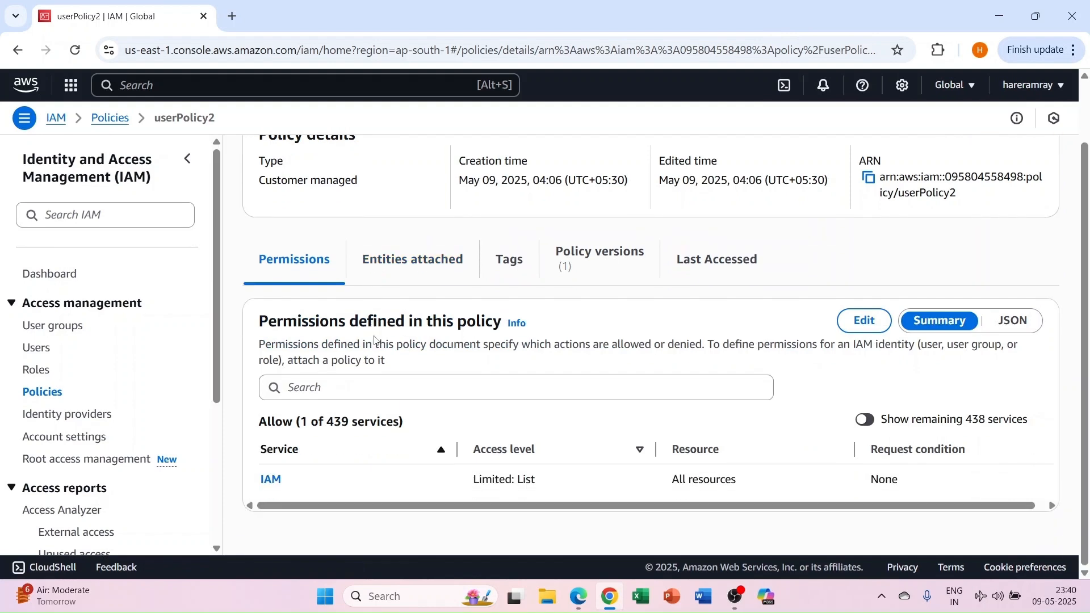
{"action": "scroll", "coordinate": [375, 340], "scroll_direction": "up", "scroll_amount": 1}
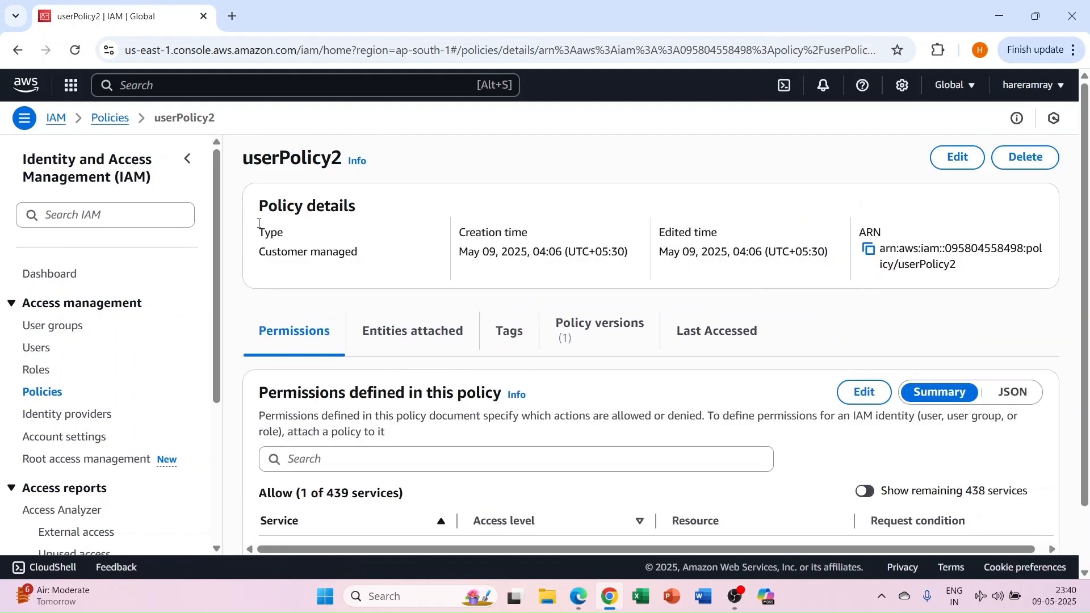
{"action": "left_click", "coordinate": [114, 119]}
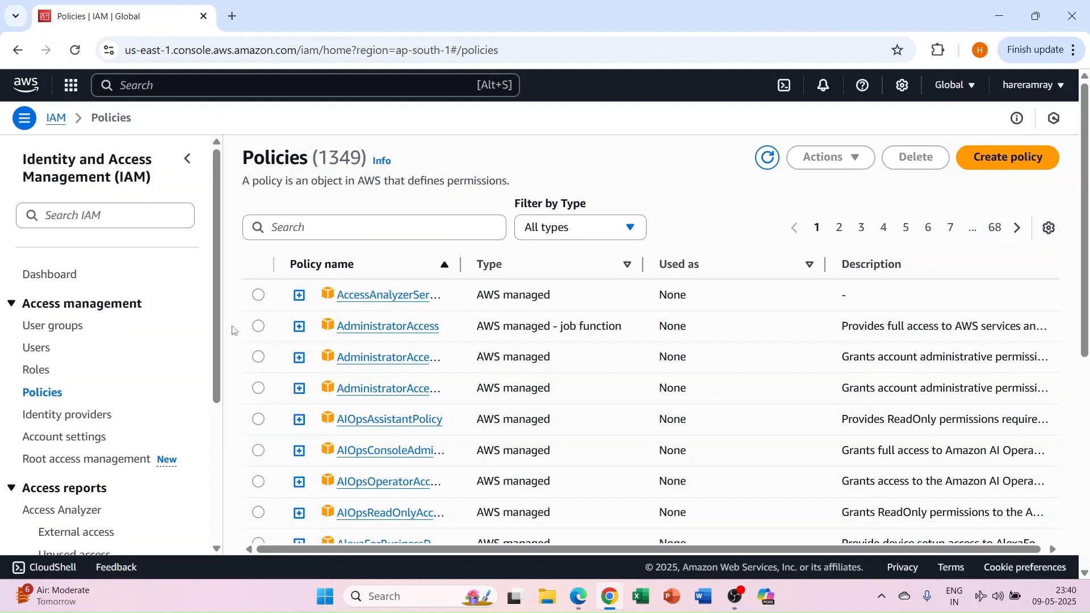
Step: Open the userDevs group's permissions and start attaching existing policies to it
{"action": "left_click", "coordinate": [37, 350]}
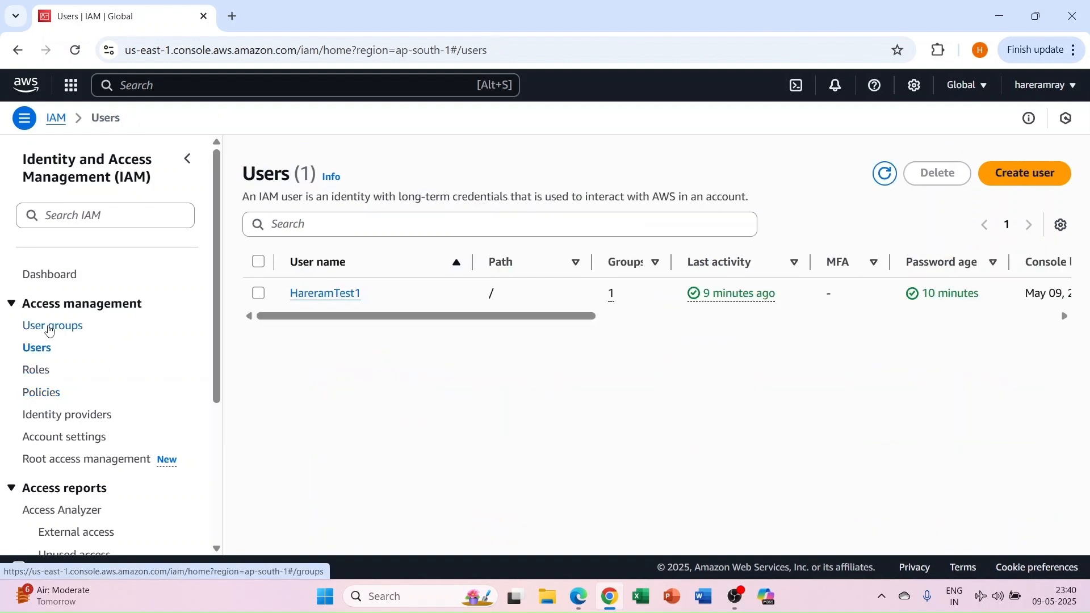
{"action": "left_click", "coordinate": [50, 328]}
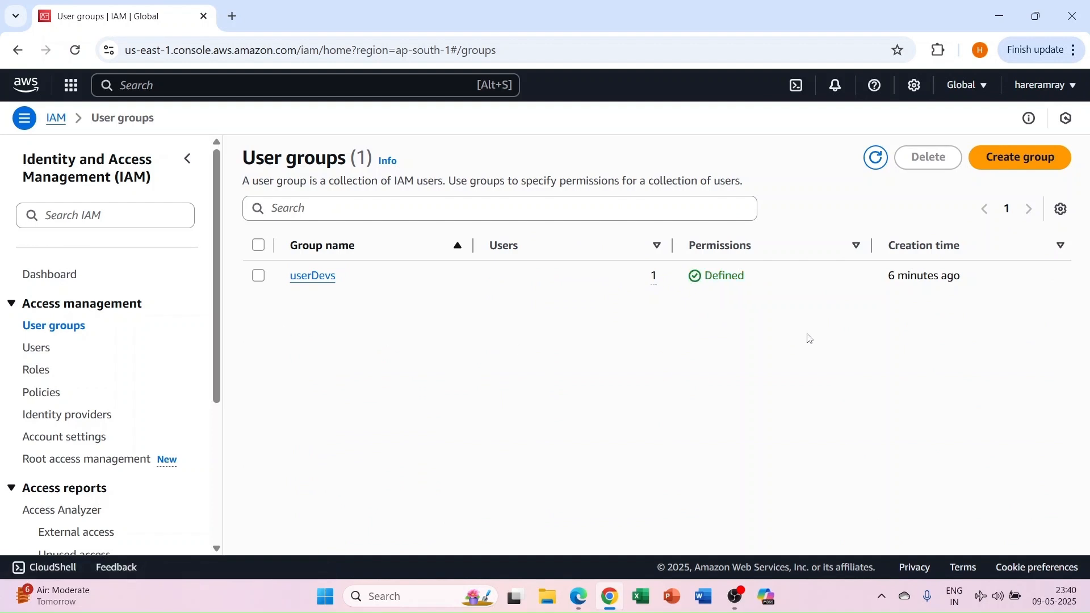
{"action": "left_click", "coordinate": [310, 277]}
{"action": "scroll", "coordinate": [656, 369], "scroll_direction": "down", "scroll_amount": 1}
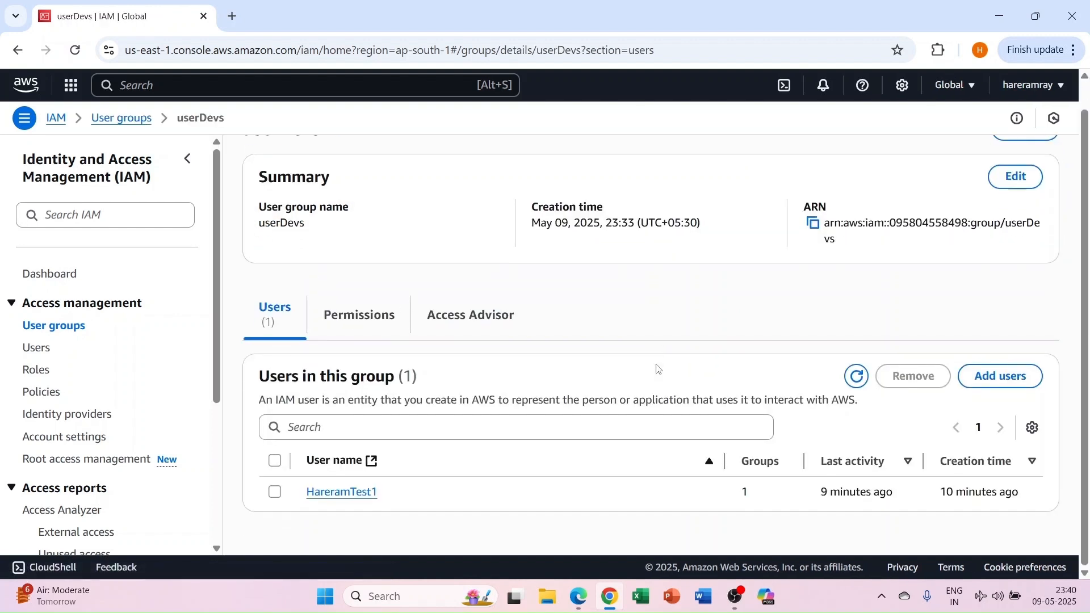
{"action": "left_click", "coordinate": [360, 331]}
{"action": "scroll", "coordinate": [795, 381], "scroll_direction": "down", "scroll_amount": 1}
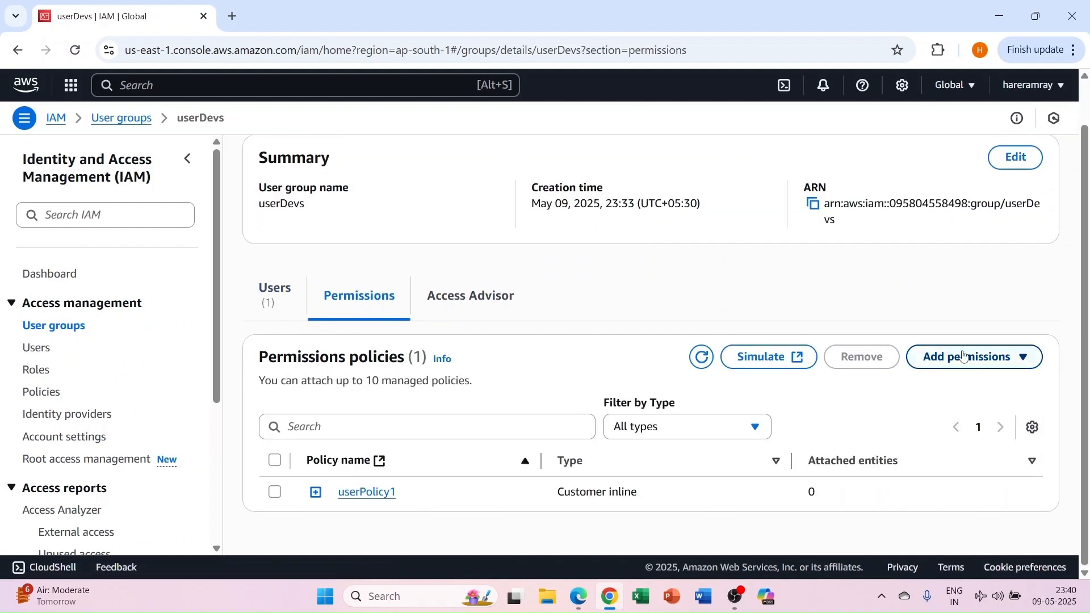
{"action": "left_click", "coordinate": [996, 358]}
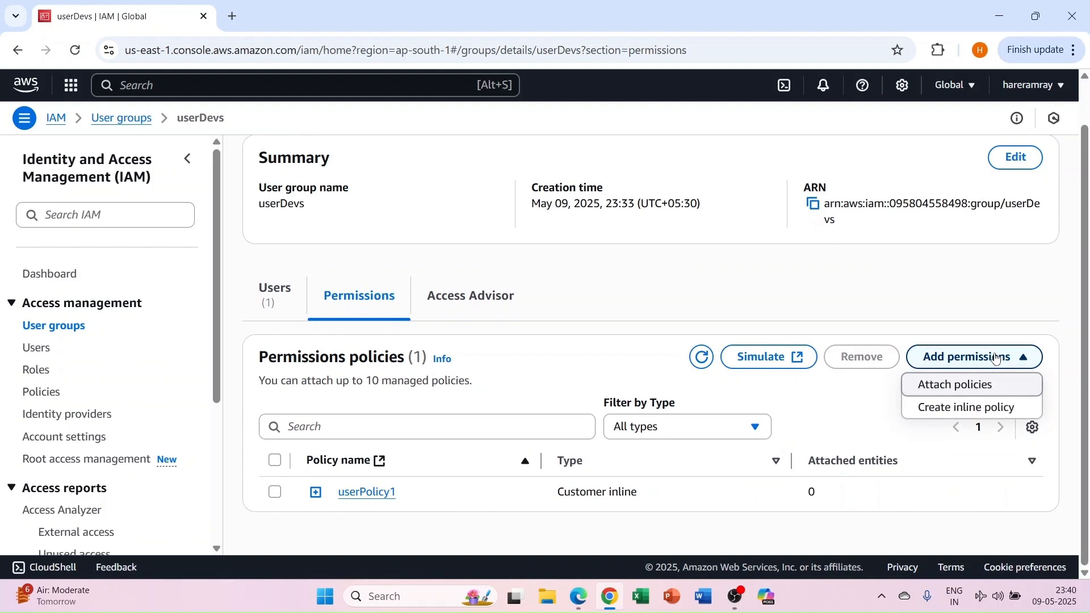
{"action": "left_click", "coordinate": [944, 386]}
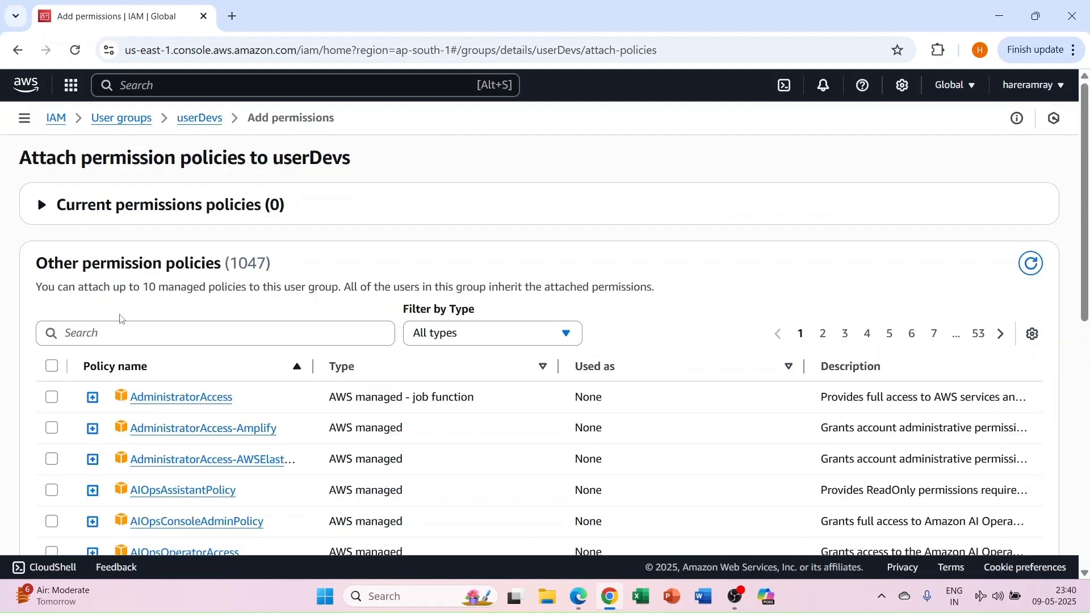
Step: Search the available policies for userPoli and attach userPolicy5 to the userDevs group
{"action": "left_click", "coordinate": [98, 330]}
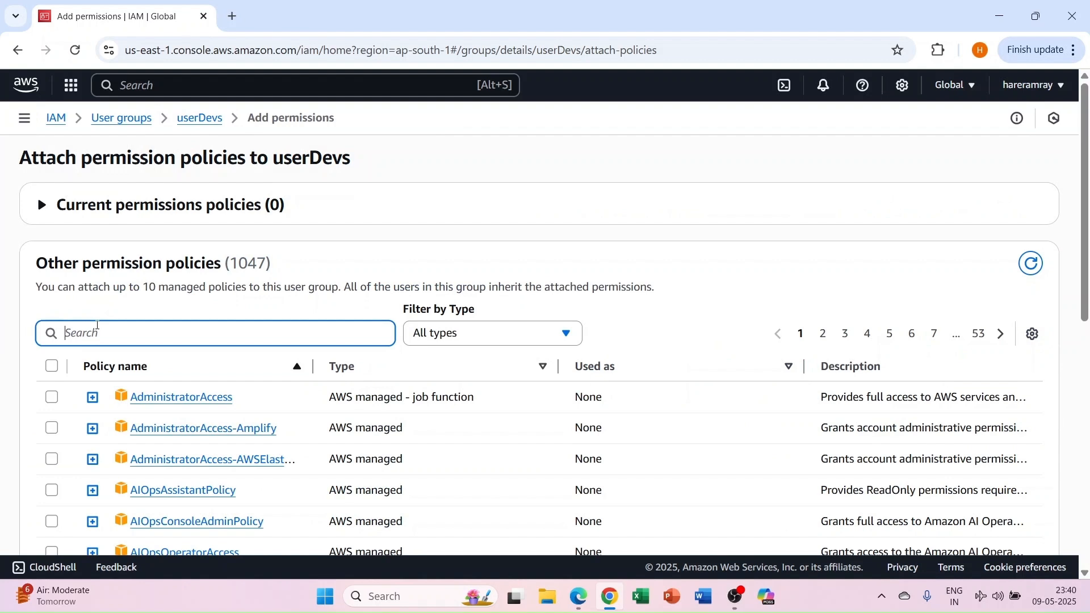
{"action": "type", "text": "use"}
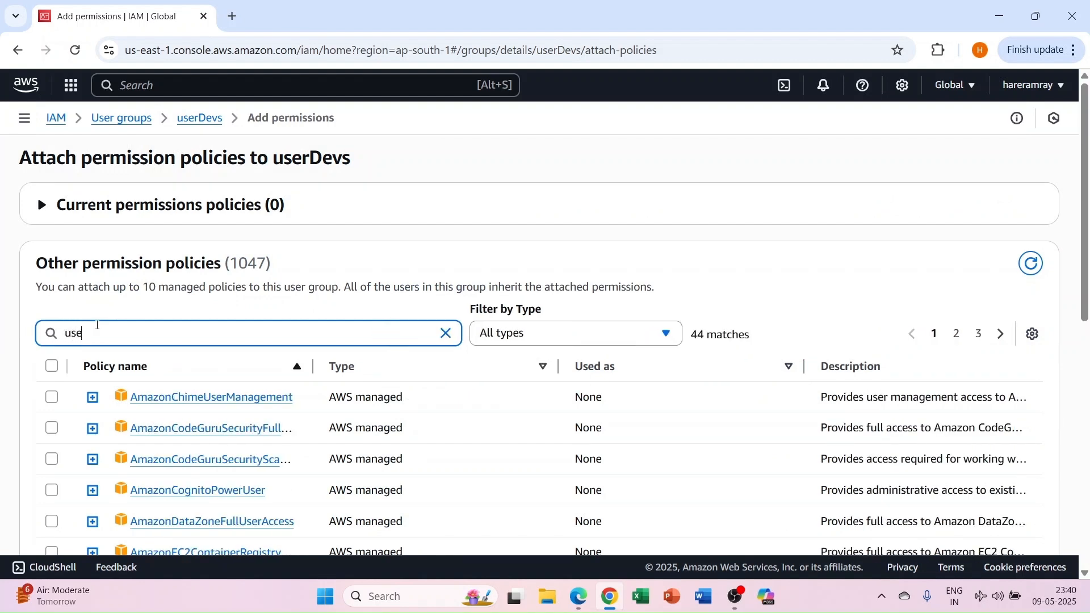
{"action": "type", "text": "rPoli"}
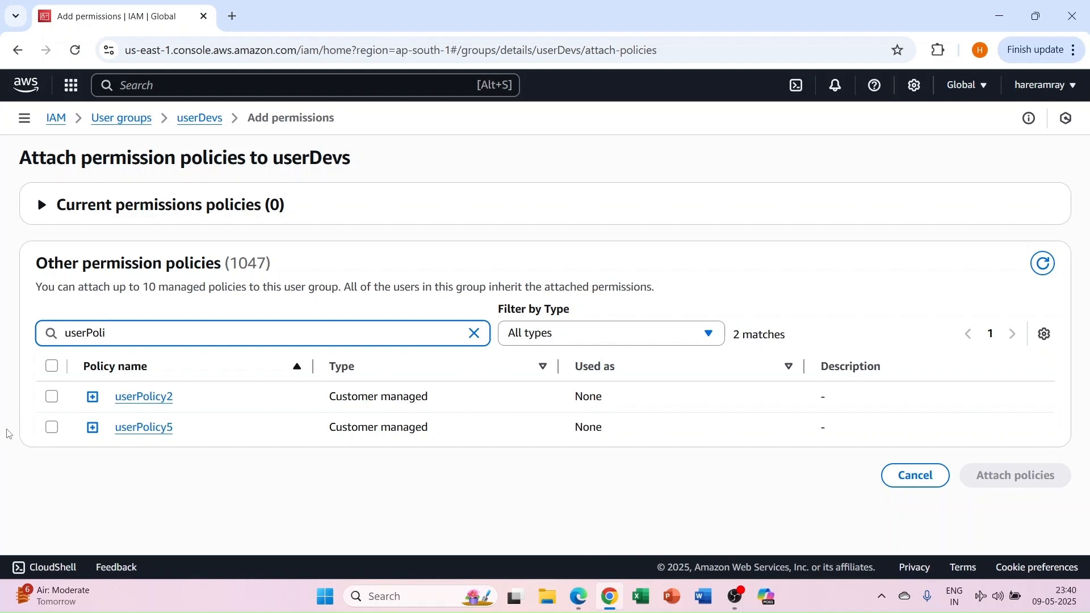
{"action": "left_click", "coordinate": [51, 428]}
{"action": "left_click", "coordinate": [986, 477]}
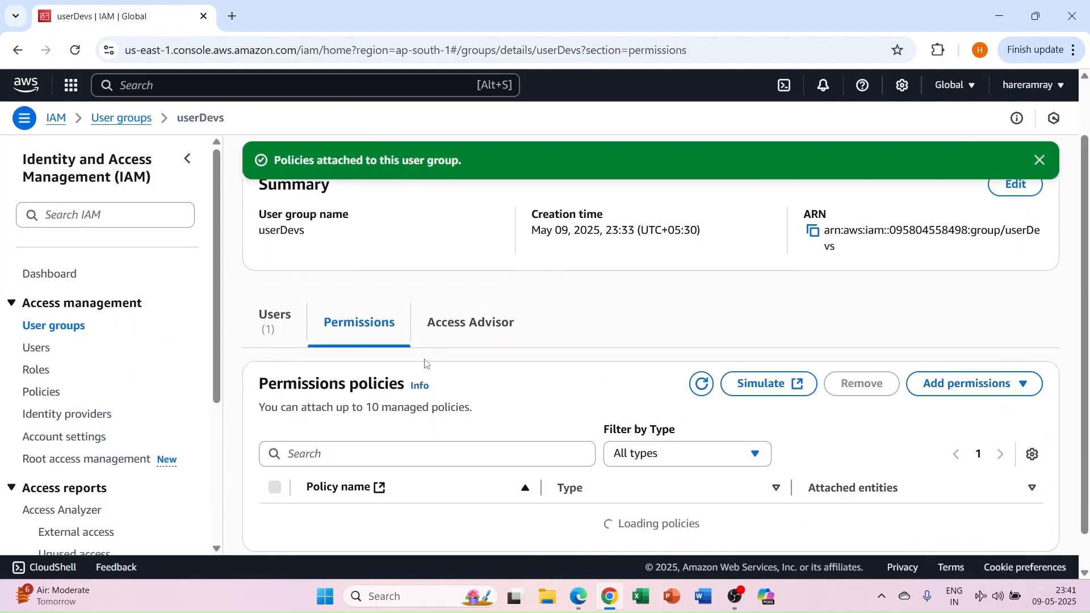
{"action": "scroll", "coordinate": [427, 363], "scroll_direction": "down", "scroll_amount": 1}
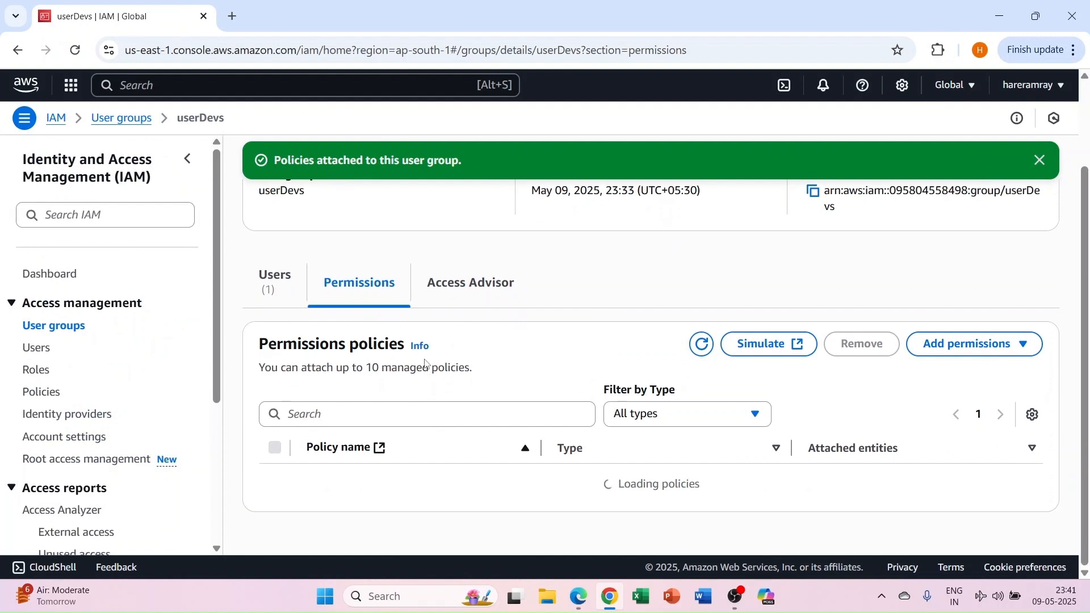
{"action": "scroll", "coordinate": [427, 363], "scroll_direction": "down", "scroll_amount": 1}
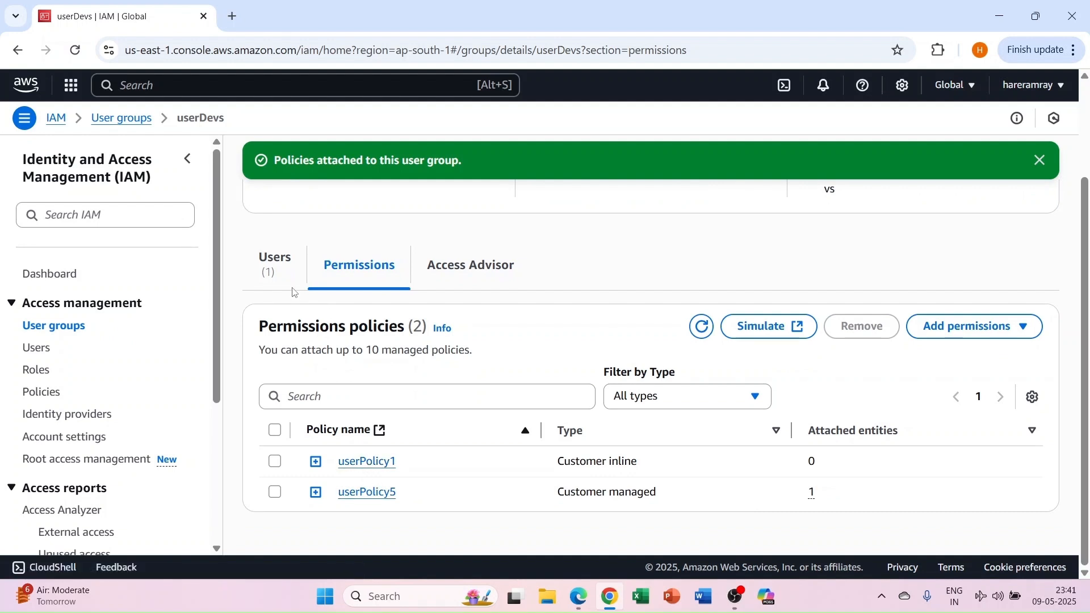
Step: Open the test user from the userDevs group and check how each of its permissions policies is attached
{"action": "left_click", "coordinate": [275, 271]}
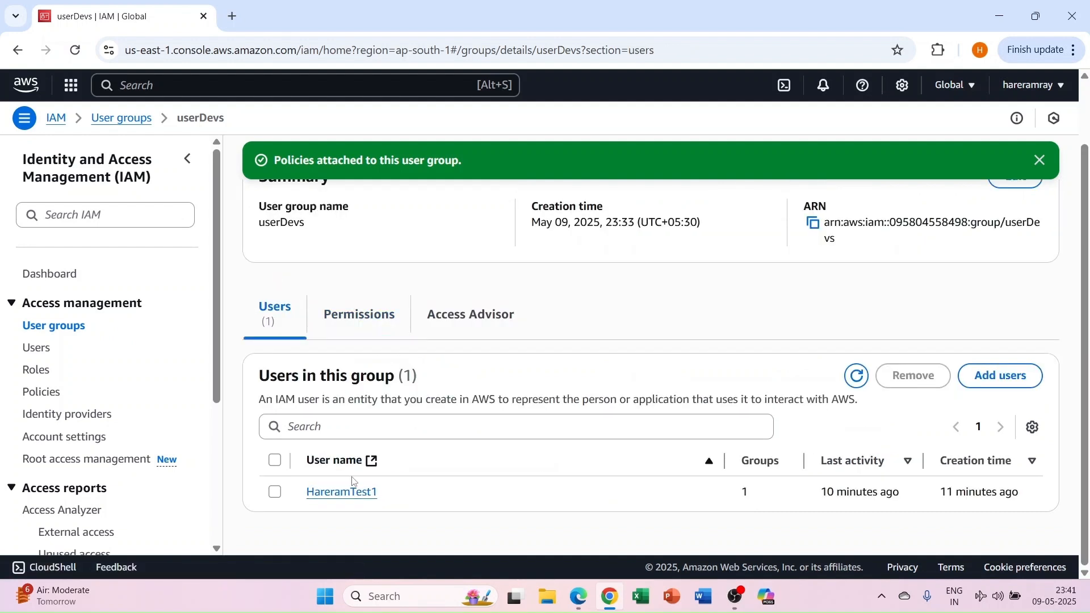
{"action": "left_click", "coordinate": [339, 498]}
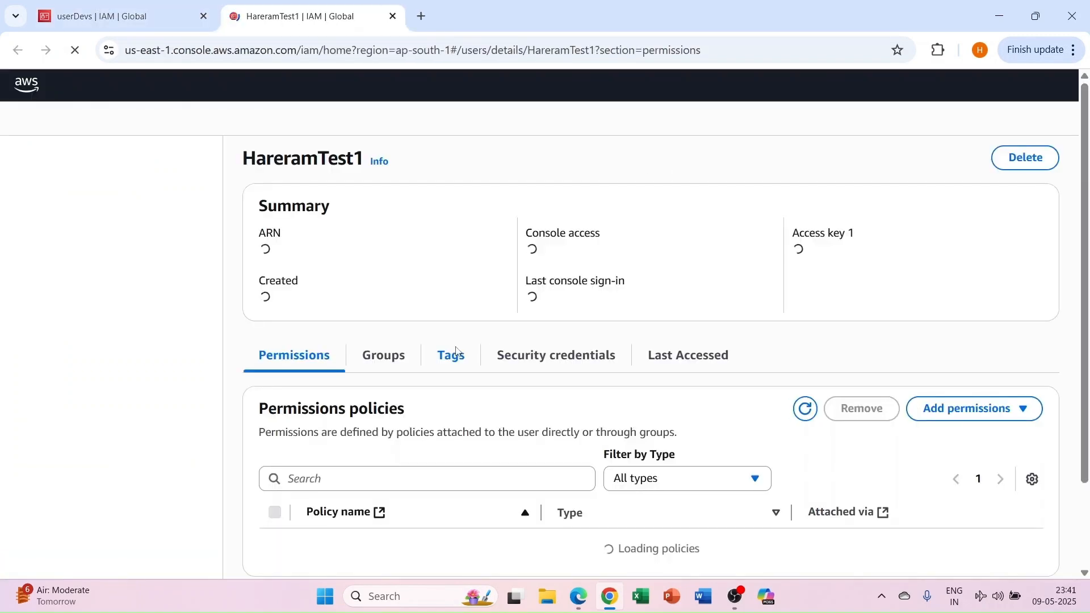
{"action": "scroll", "coordinate": [456, 351], "scroll_direction": "down", "scroll_amount": 2}
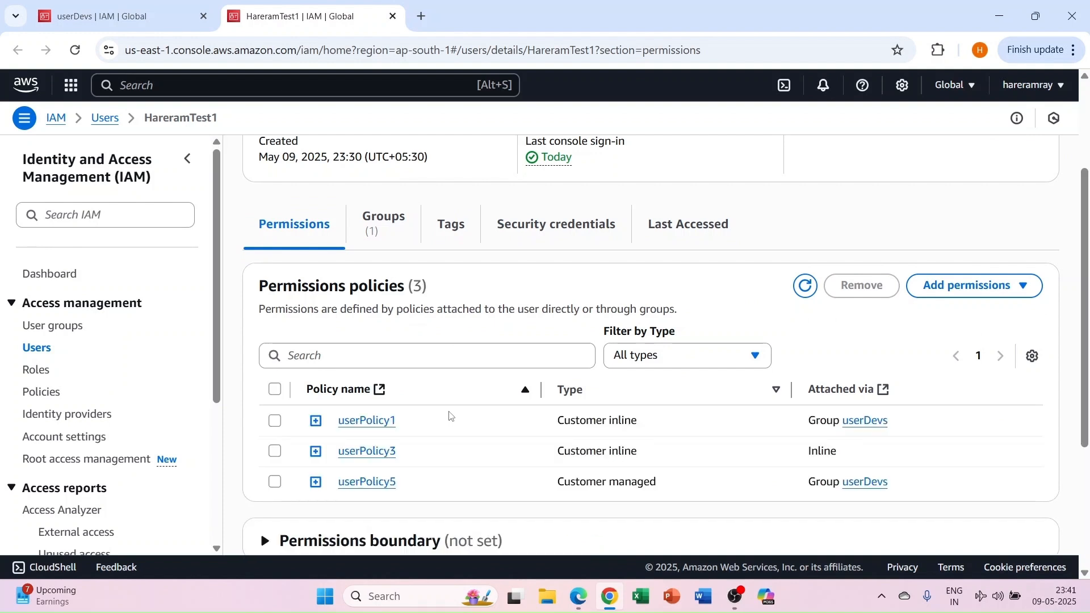
{"action": "scroll", "coordinate": [451, 417], "scroll_direction": "down", "scroll_amount": 1}
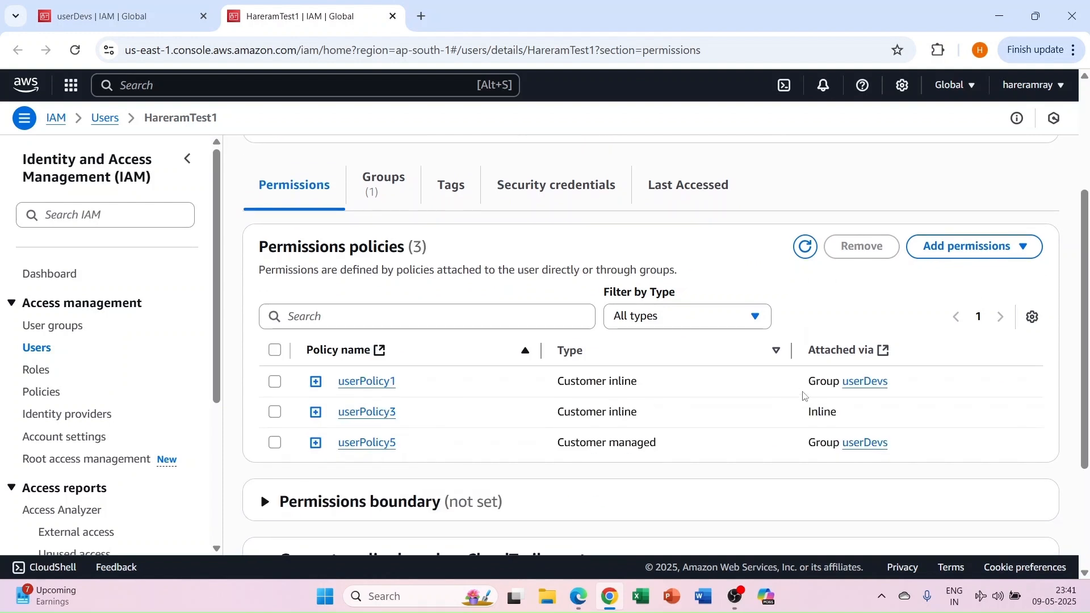
{"action": "left_click_drag", "start_coordinate": [804, 385], "coordinate": [903, 384]}
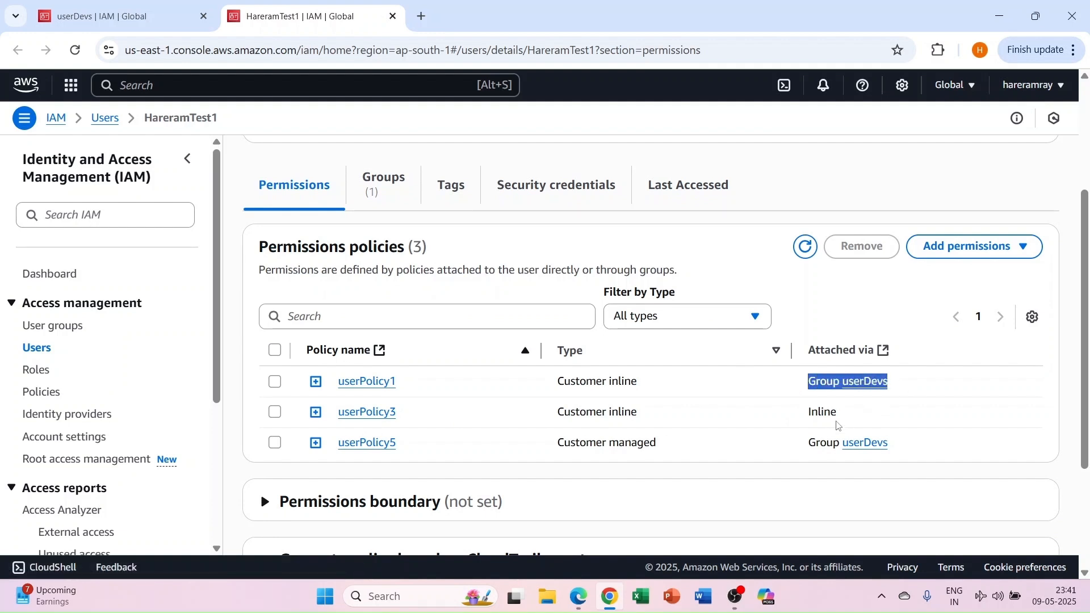
{"action": "left_click_drag", "start_coordinate": [809, 441], "coordinate": [931, 439]}
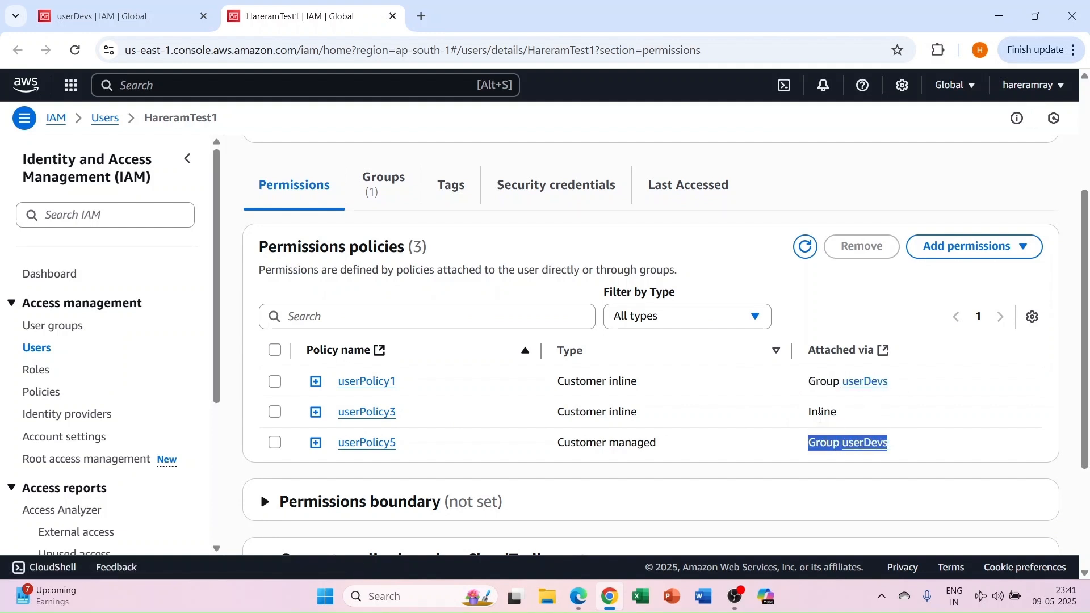
{"action": "left_click_drag", "start_coordinate": [807, 416], "coordinate": [838, 413]}
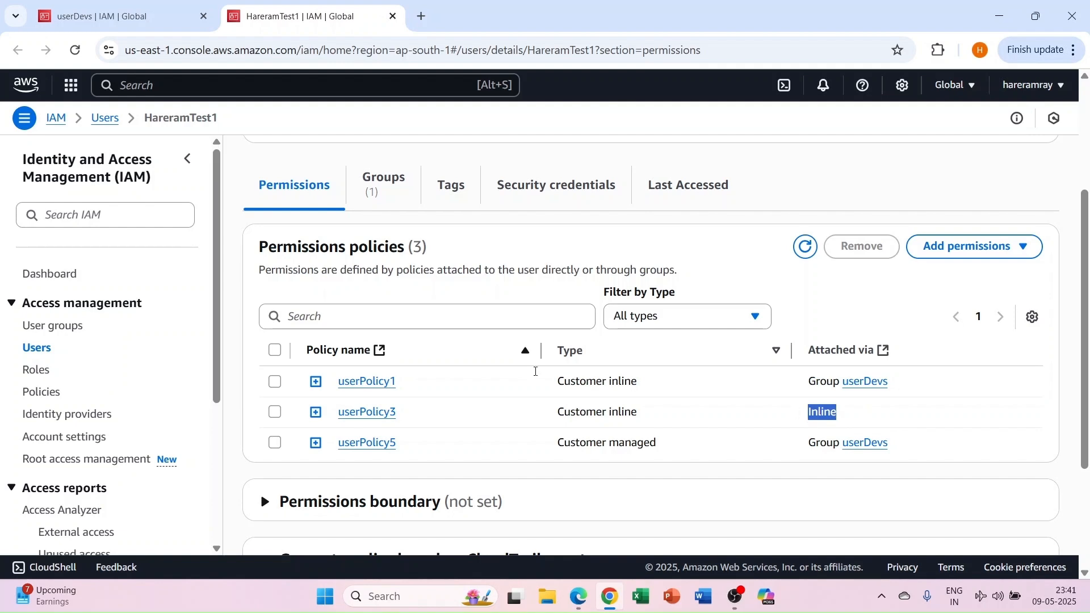
Step: Go from the test user's group memberships to userDevs and review its permissions policies and the options for adding permissions
{"action": "scroll", "coordinate": [535, 372], "scroll_direction": "up", "scroll_amount": 4}
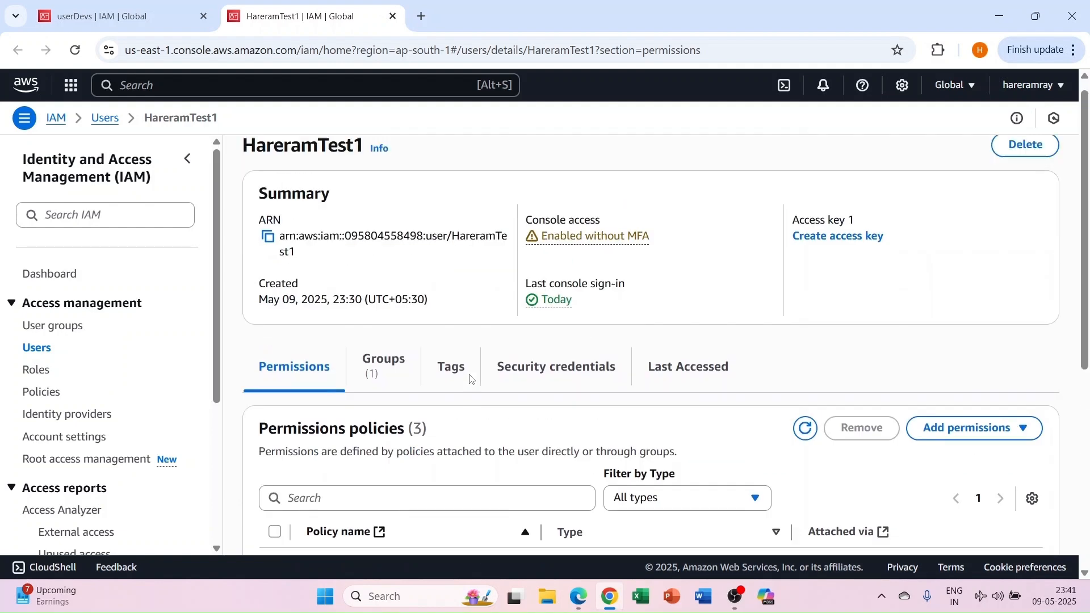
{"action": "left_click", "coordinate": [380, 370]}
{"action": "scroll", "coordinate": [379, 370], "scroll_direction": "down", "scroll_amount": 1}
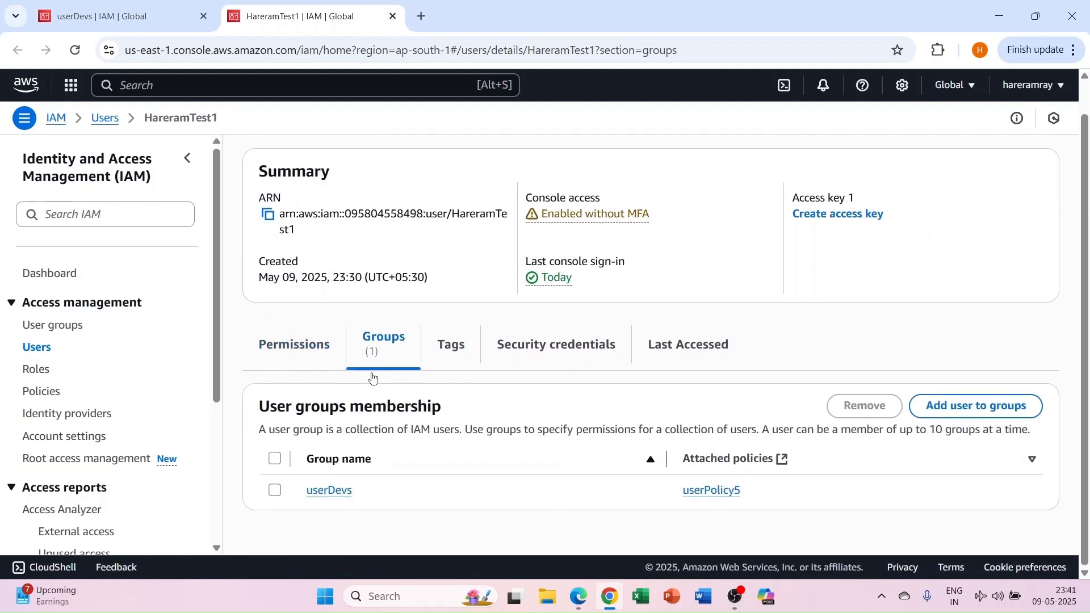
{"action": "left_click", "coordinate": [331, 491]}
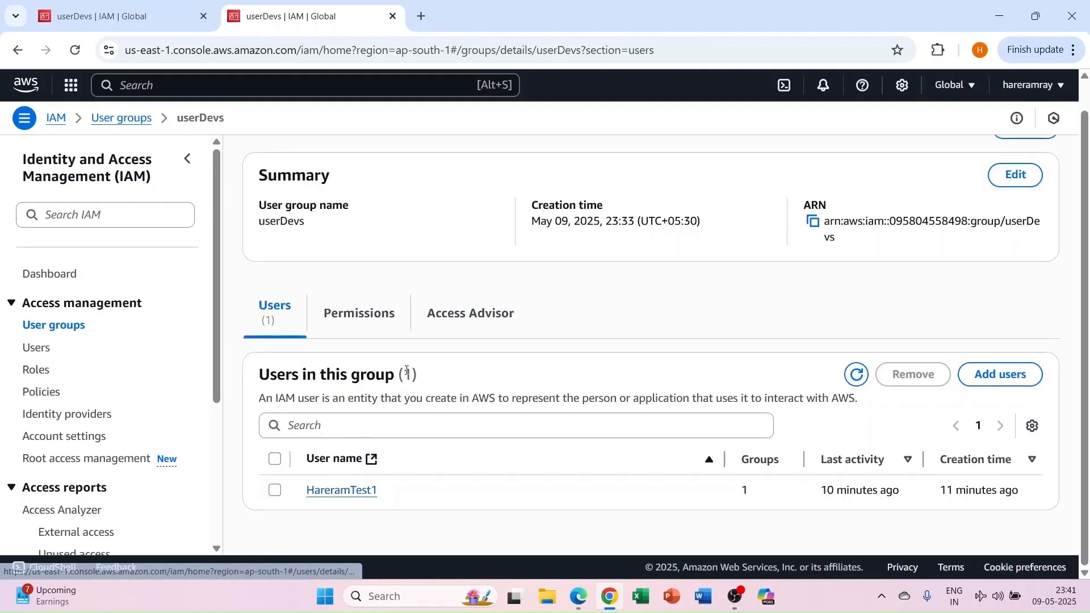
{"action": "left_click", "coordinate": [373, 319]}
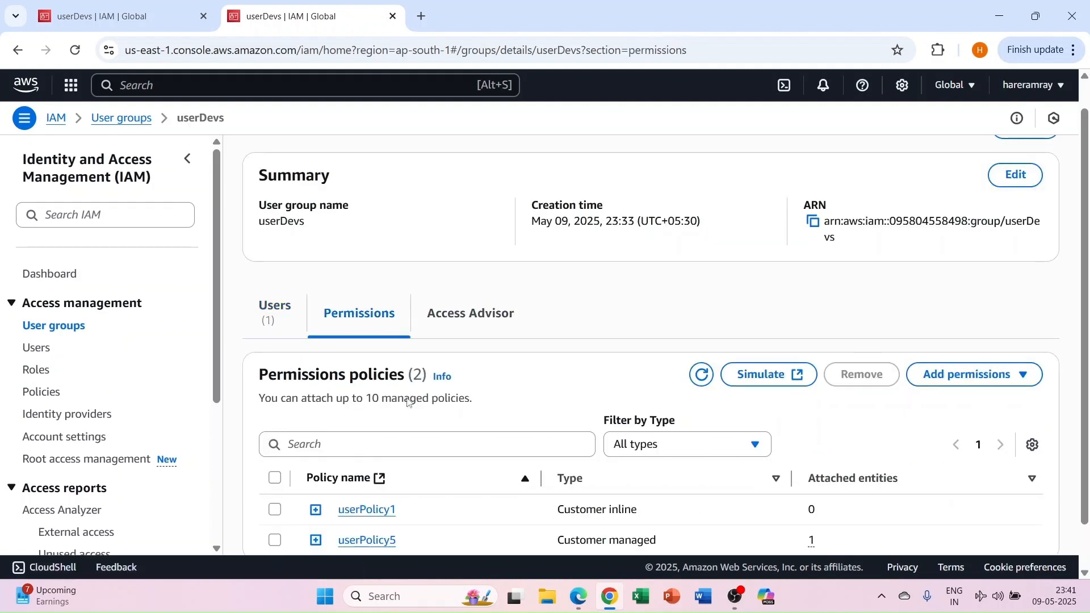
{"action": "scroll", "coordinate": [423, 482], "scroll_direction": "down", "scroll_amount": 1}
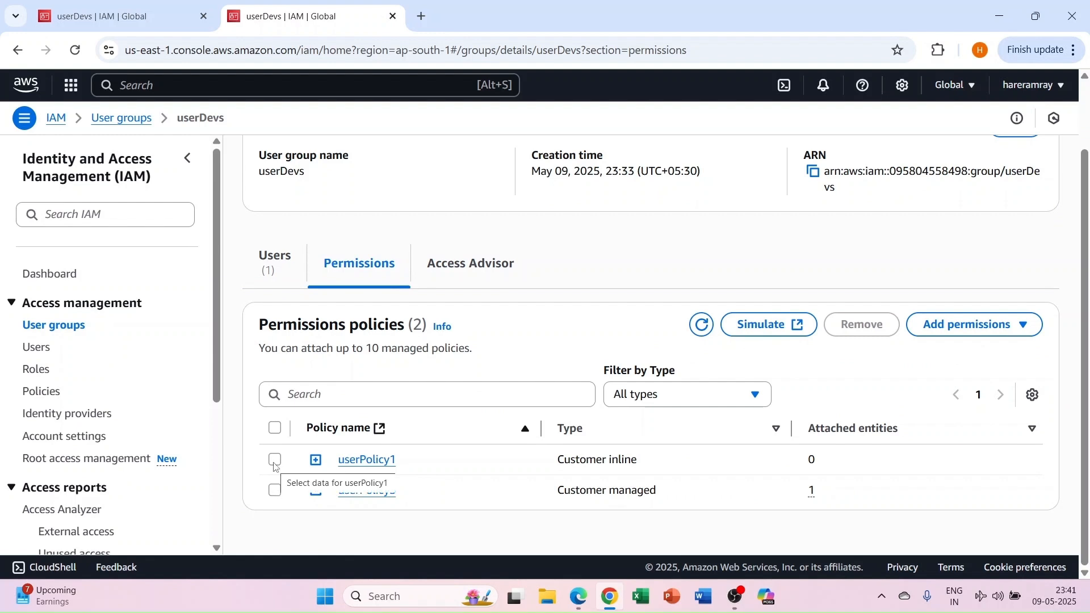
{"action": "left_click", "coordinate": [948, 333]}
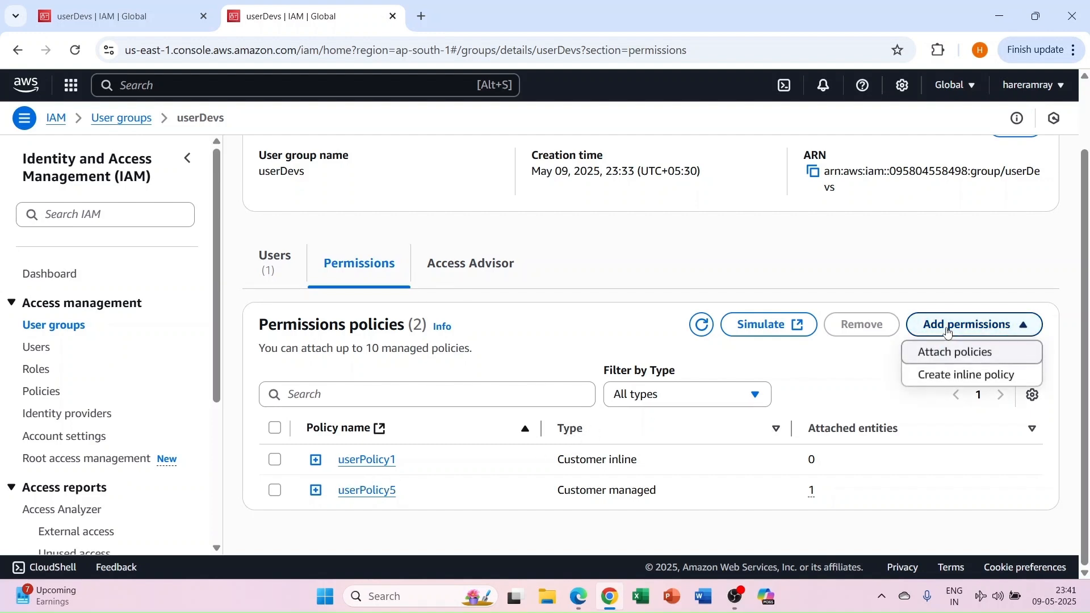
{"action": "left_click", "coordinate": [844, 376]}
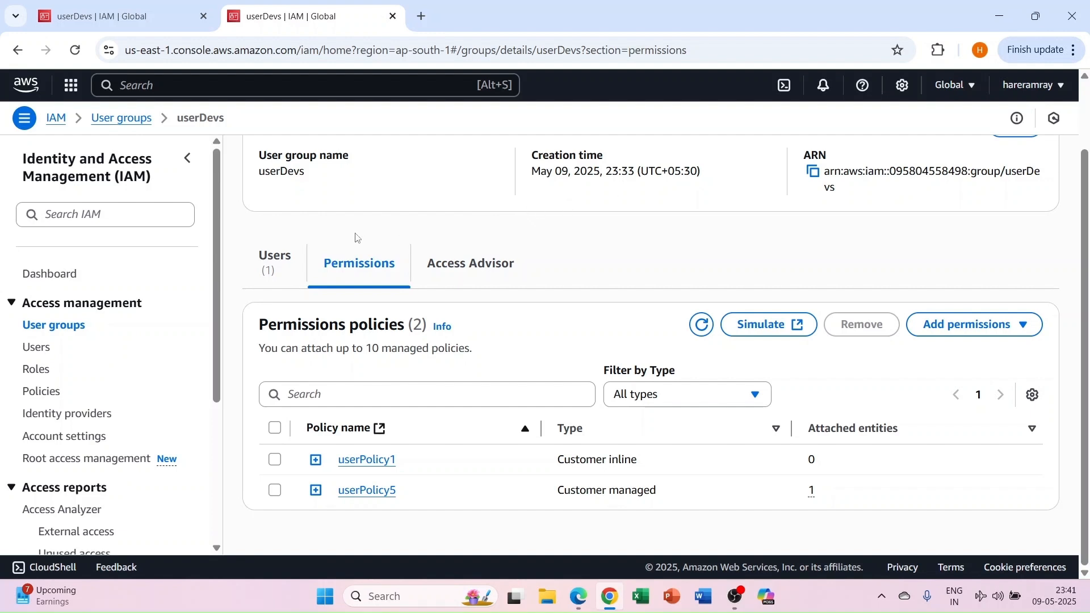
{"action": "scroll", "coordinate": [414, 283], "scroll_direction": "up", "scroll_amount": 2}
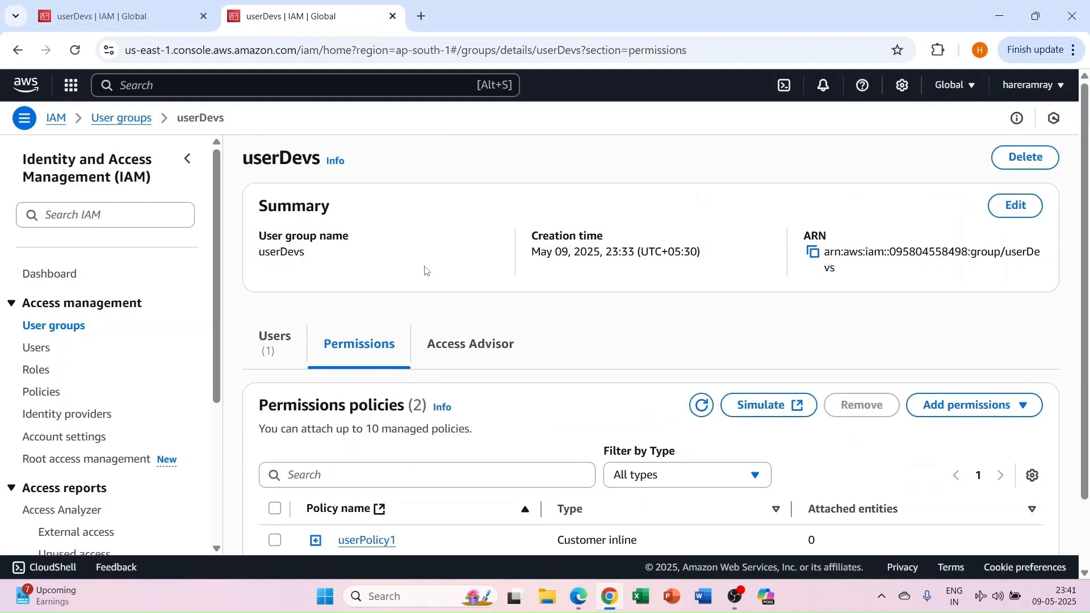
{"action": "scroll", "coordinate": [421, 313], "scroll_direction": "down", "scroll_amount": 1}
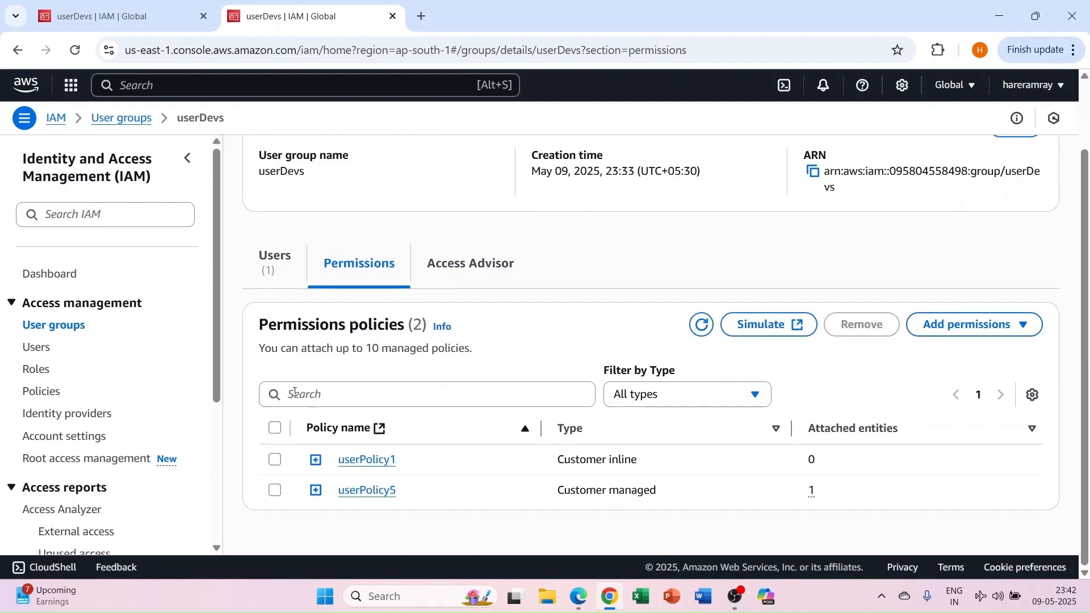
Step: Reopen userDevs from the user groups list, view the page for adding users, and return to the group
{"action": "left_click", "coordinate": [60, 330]}
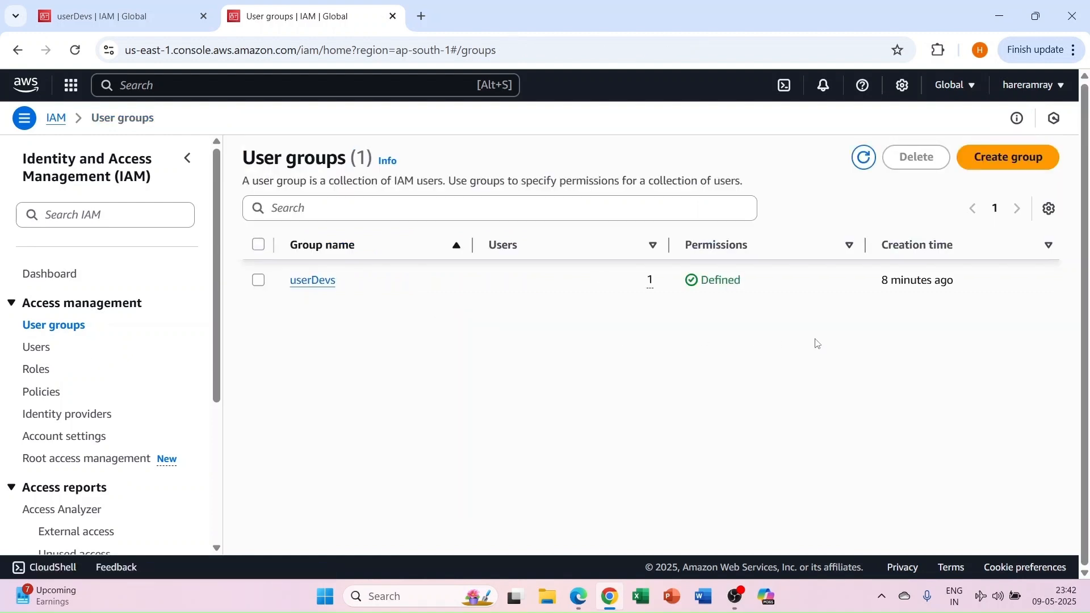
{"action": "left_click", "coordinate": [312, 281]}
{"action": "scroll", "coordinate": [805, 350], "scroll_direction": "down", "scroll_amount": 1}
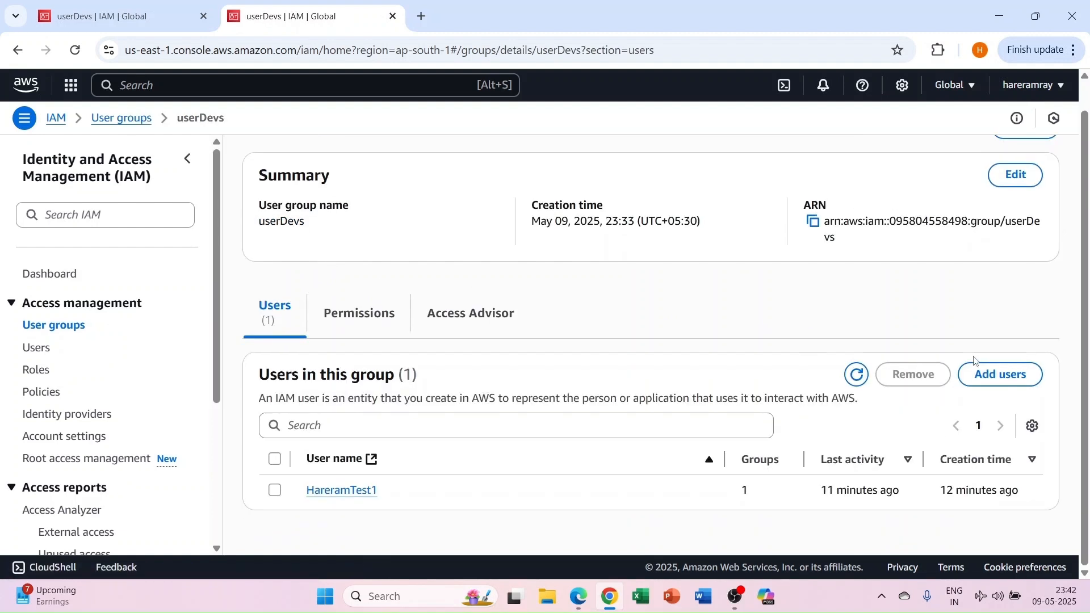
{"action": "left_click", "coordinate": [987, 374]}
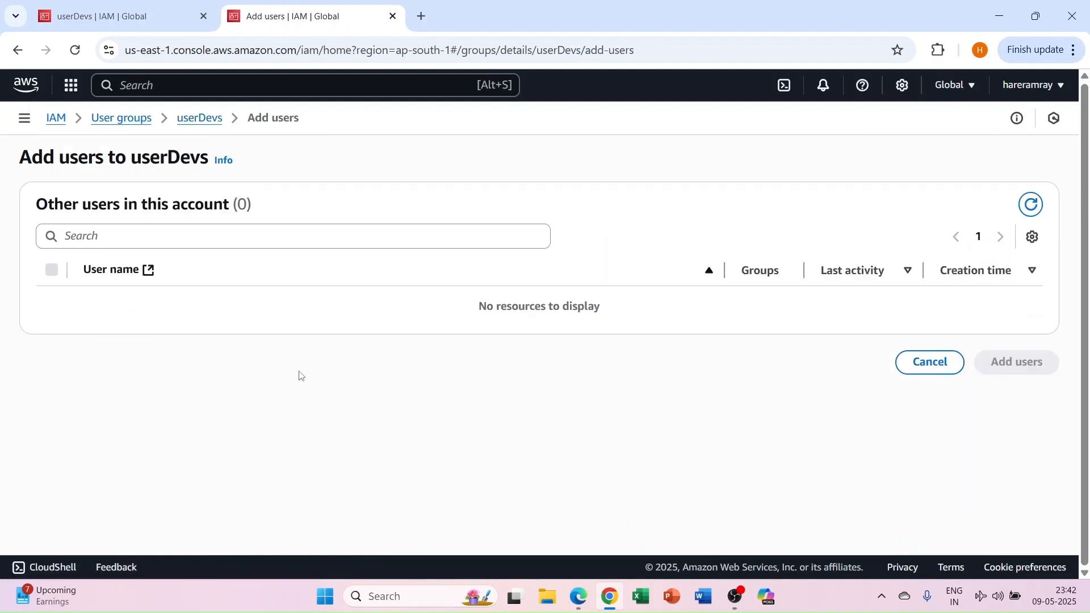
{"action": "left_click", "coordinate": [190, 120]}
{"action": "scroll", "coordinate": [390, 279], "scroll_direction": "down", "scroll_amount": 1}
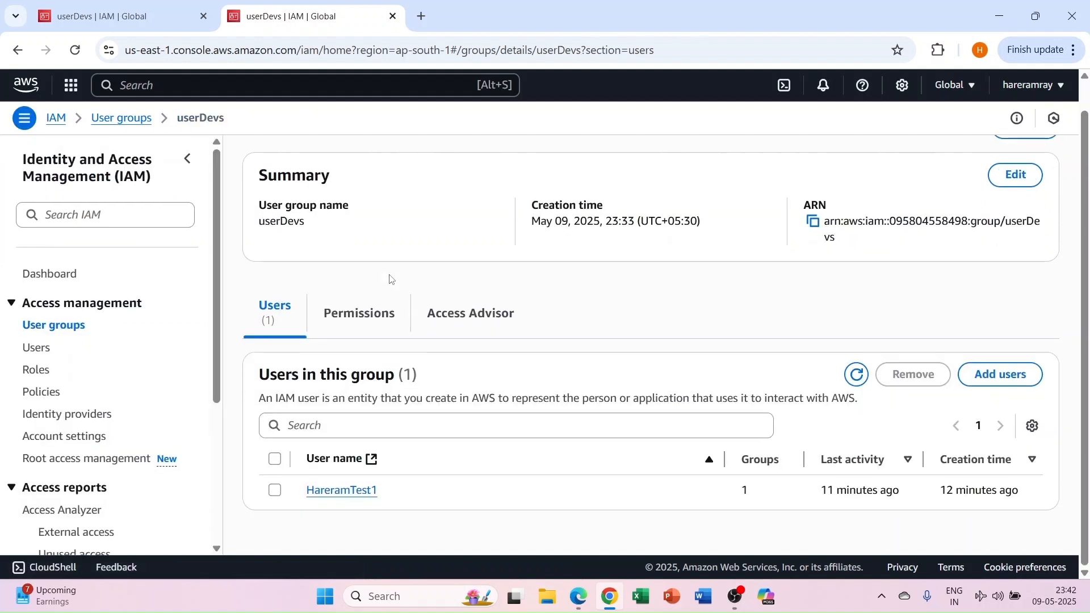
Step: Go to the userDevs group's permissions and open the list of managed policies available for attaching
{"action": "left_click", "coordinate": [352, 315]}
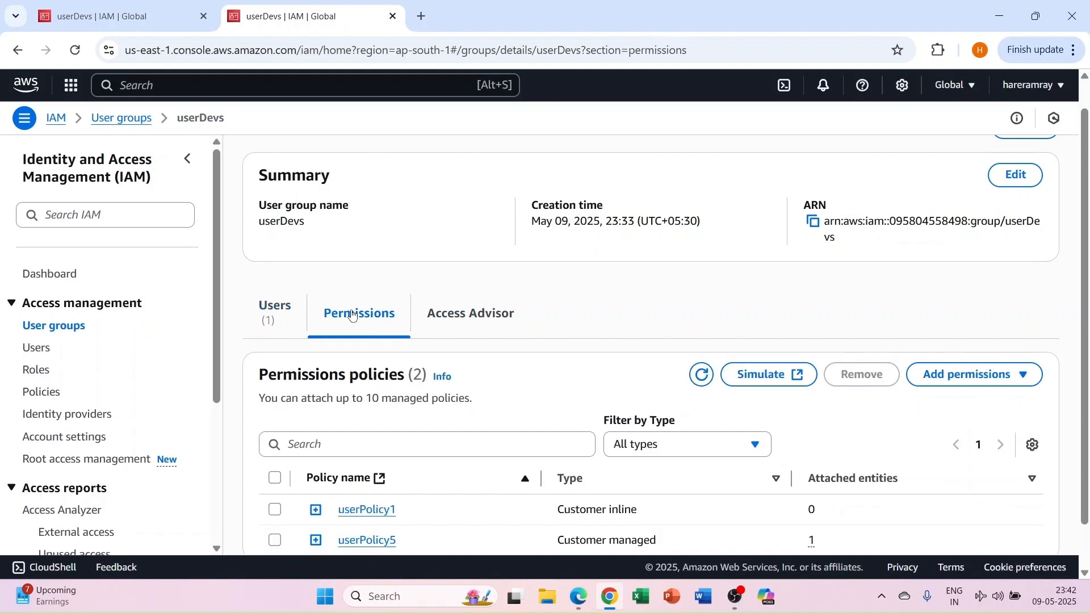
{"action": "left_click", "coordinate": [976, 374]}
{"action": "left_click", "coordinate": [954, 402]}
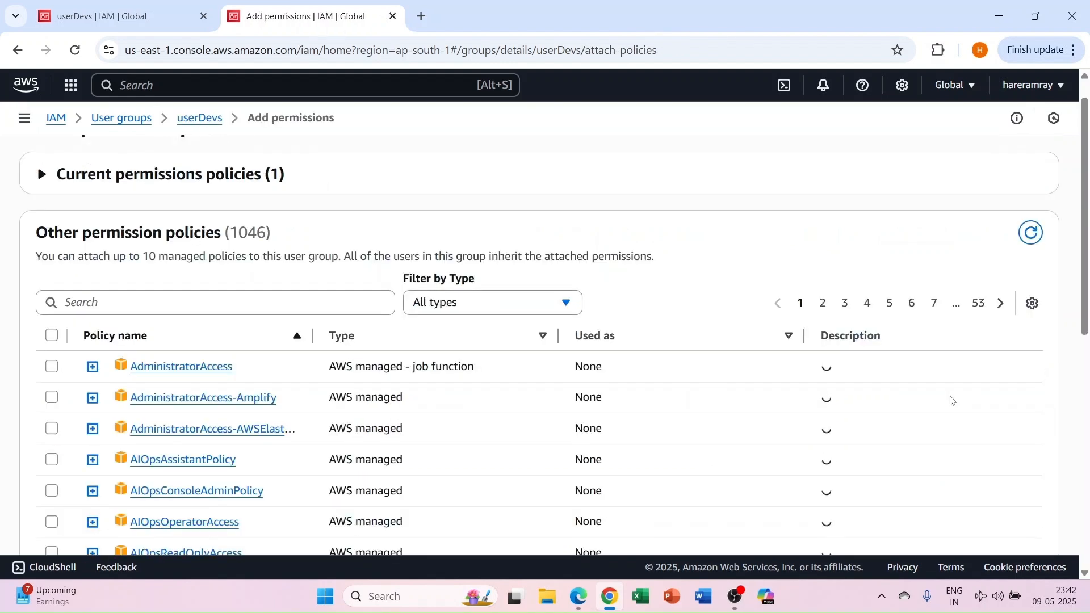
{"action": "scroll", "coordinate": [130, 368], "scroll_direction": "down", "scroll_amount": 1}
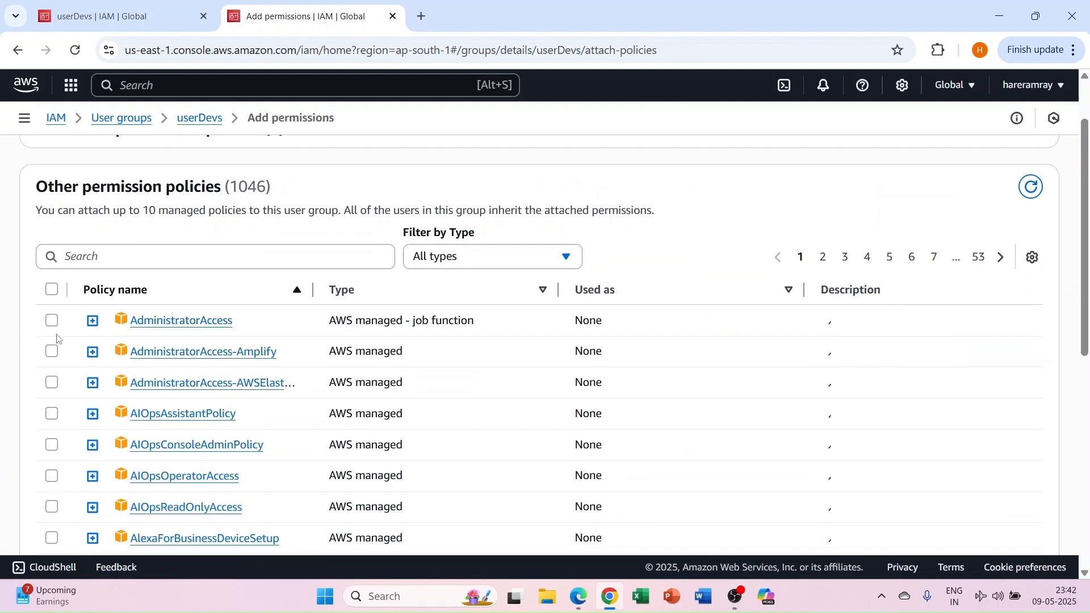
Step: Switch to the test user's session in Edge, reload the IAM dashboard, and check the security recommendations and access-denied details
{"action": "left_click", "coordinate": [579, 594]}
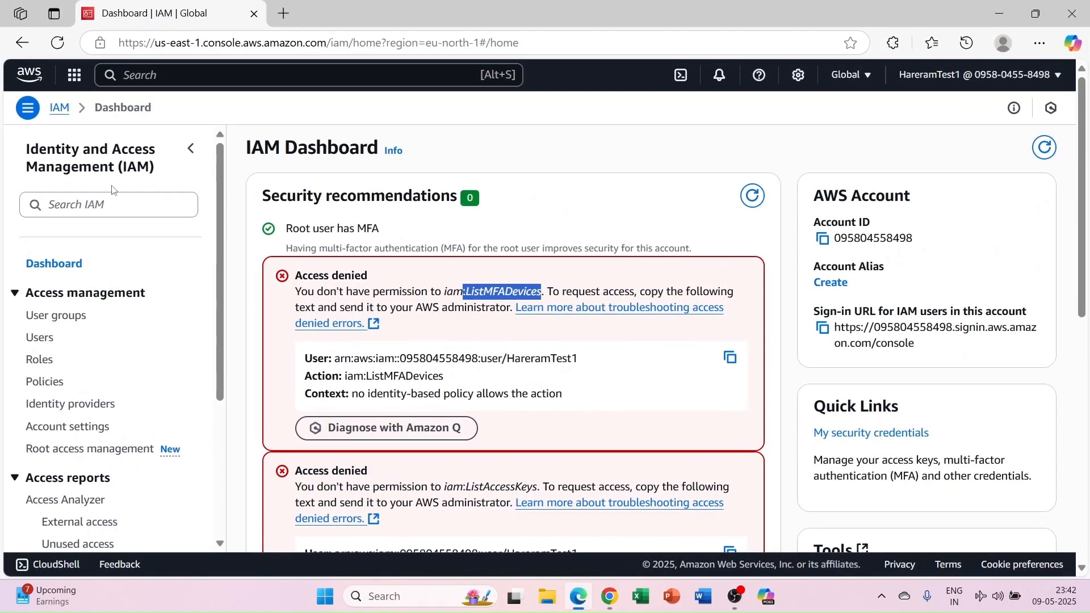
{"action": "left_click", "coordinate": [58, 43]}
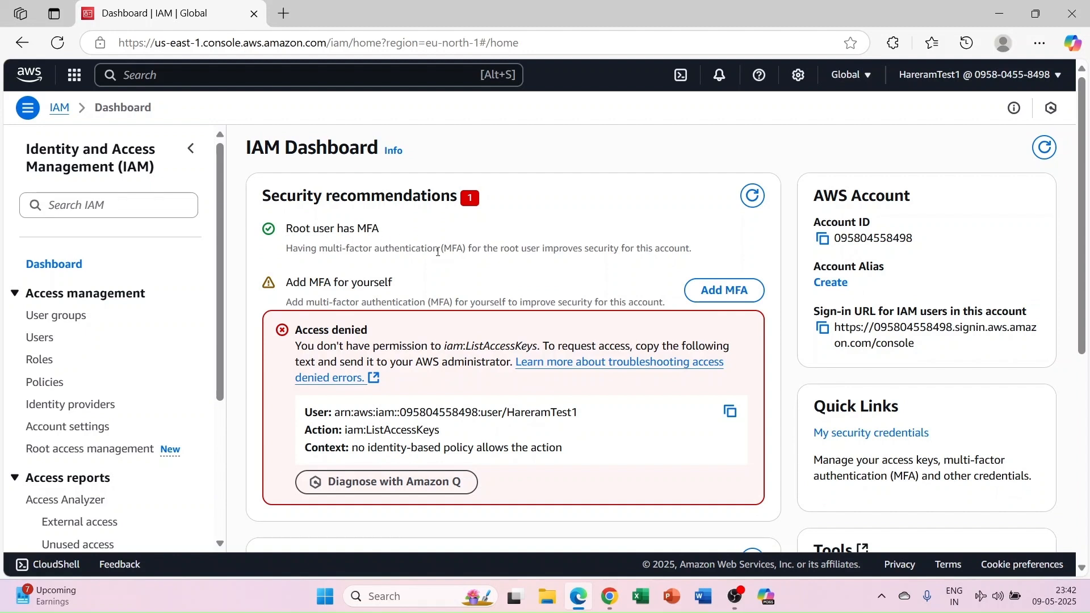
{"action": "scroll", "coordinate": [400, 268], "scroll_direction": "down", "scroll_amount": 1}
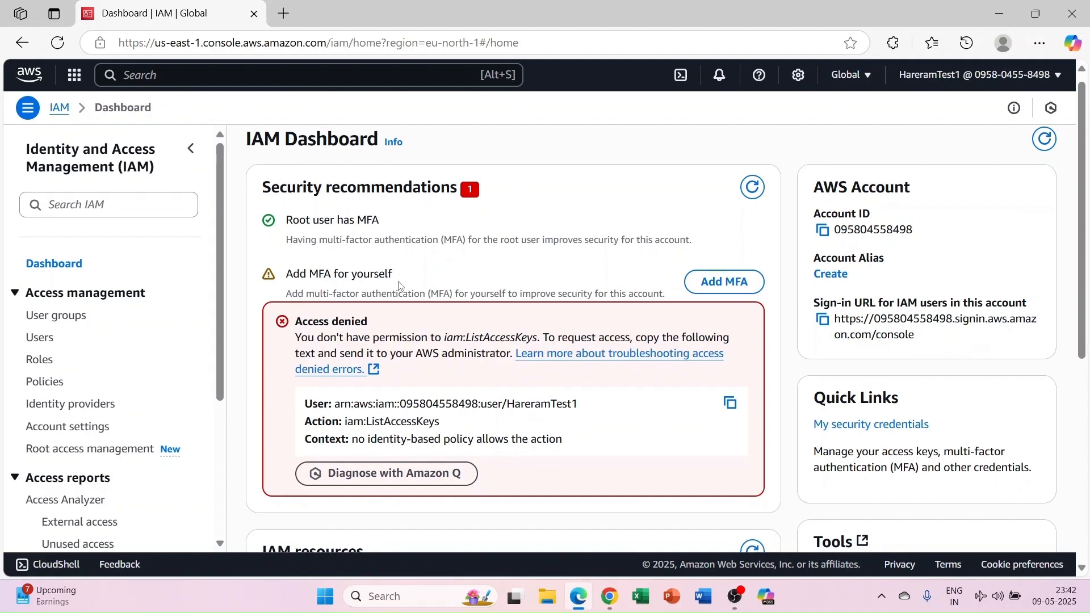
{"action": "left_click_drag", "start_coordinate": [396, 276], "coordinate": [289, 277]}
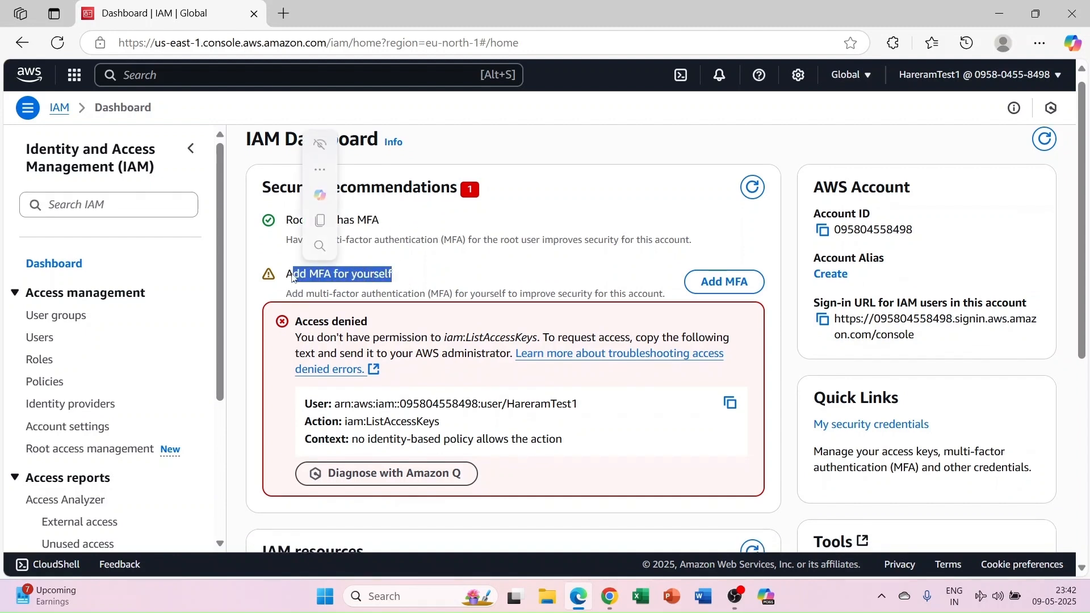
{"action": "left_click", "coordinate": [276, 279]}
{"action": "scroll", "coordinate": [531, 276], "scroll_direction": "down", "scroll_amount": 3}
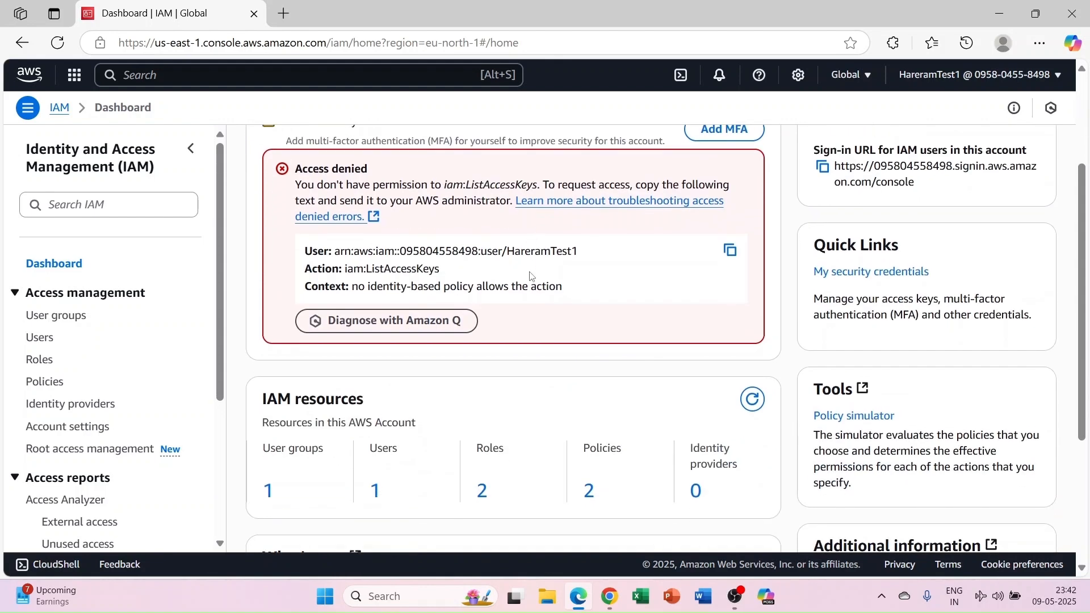
{"action": "scroll", "coordinate": [531, 278], "scroll_direction": "up", "scroll_amount": 1}
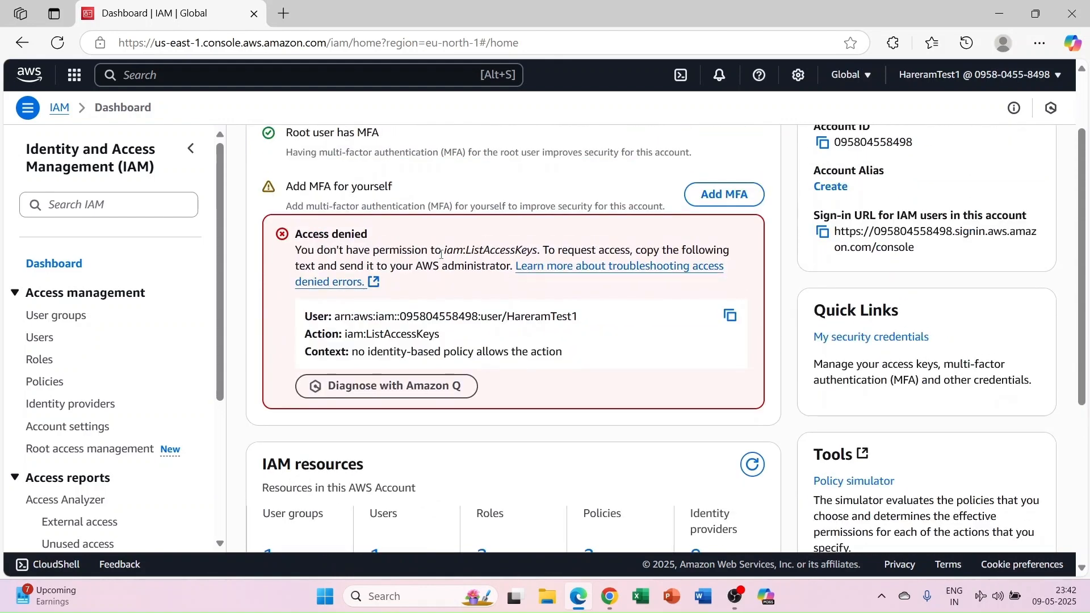
{"action": "left_click_drag", "start_coordinate": [444, 251], "coordinate": [544, 251]}
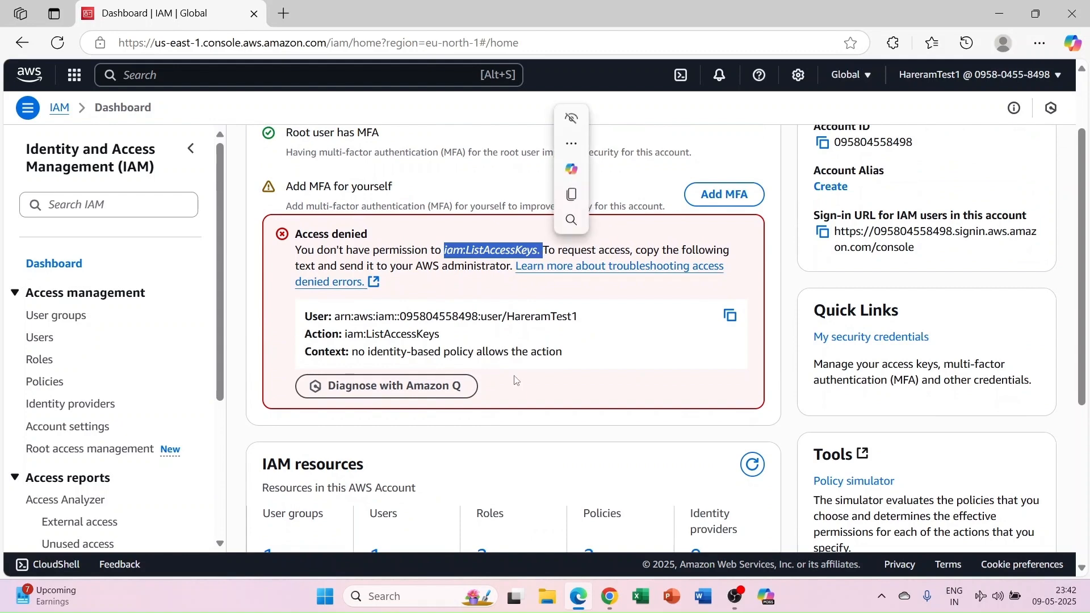
Step: Return to Chrome, open the AdministratorAccess policy from the attachable policies, and examine its permissions in summary and JSON form
{"action": "mouse_move", "coordinate": [609, 596]}
{"action": "left_click", "coordinate": [610, 499]}
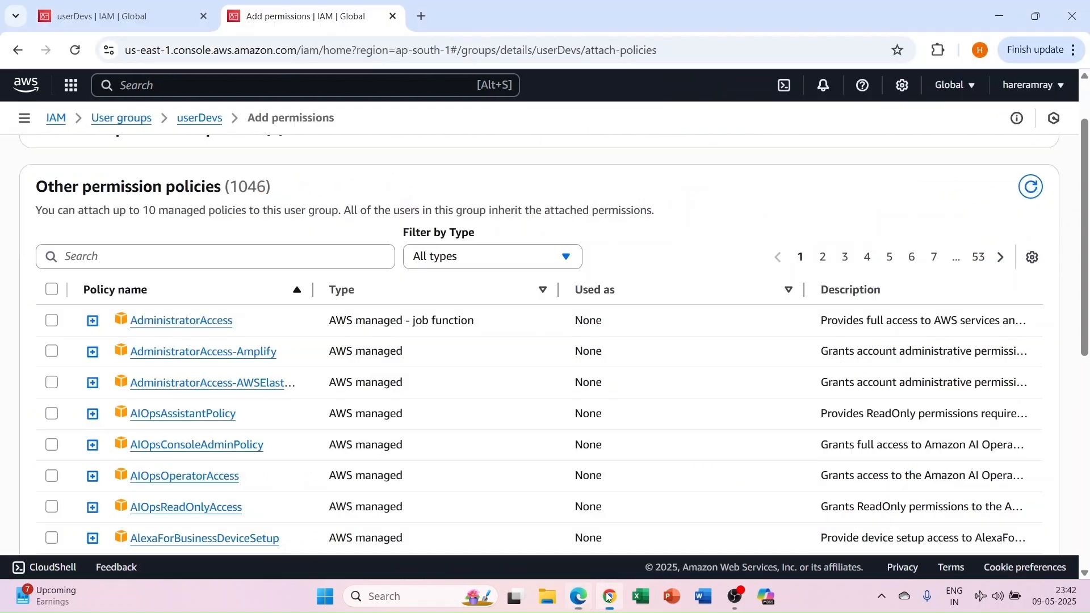
{"action": "left_click", "coordinate": [102, 257]}
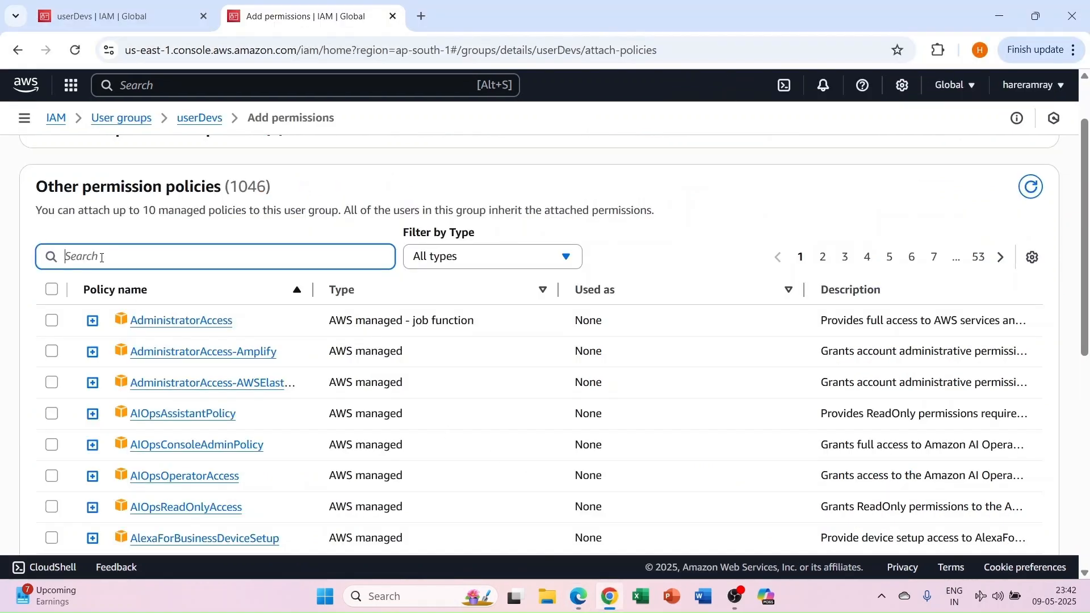
{"action": "left_click", "coordinate": [183, 321]}
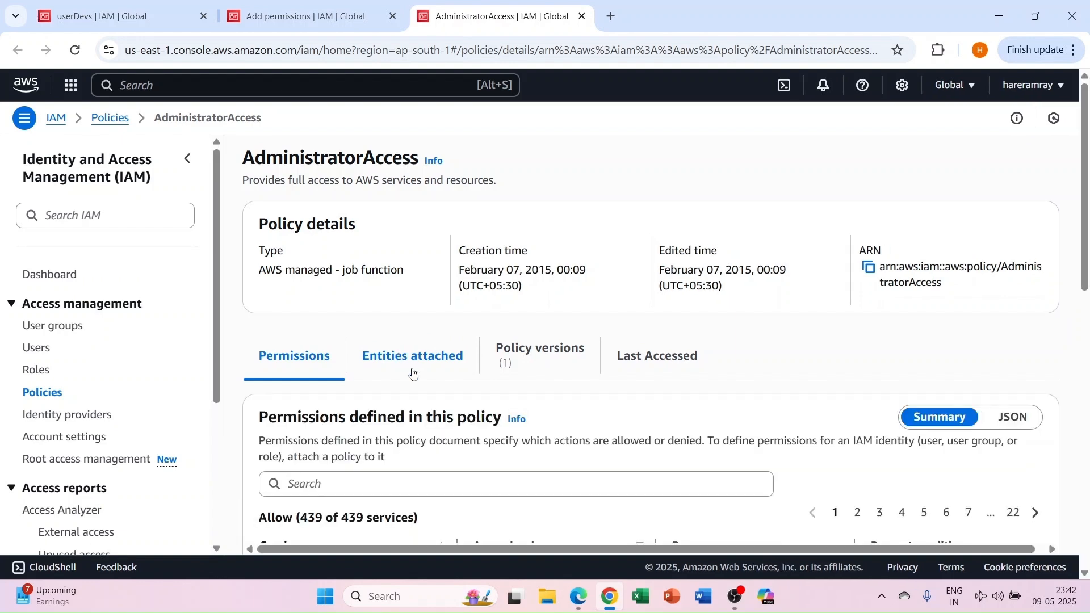
{"action": "scroll", "coordinate": [412, 373], "scroll_direction": "down", "scroll_amount": 4}
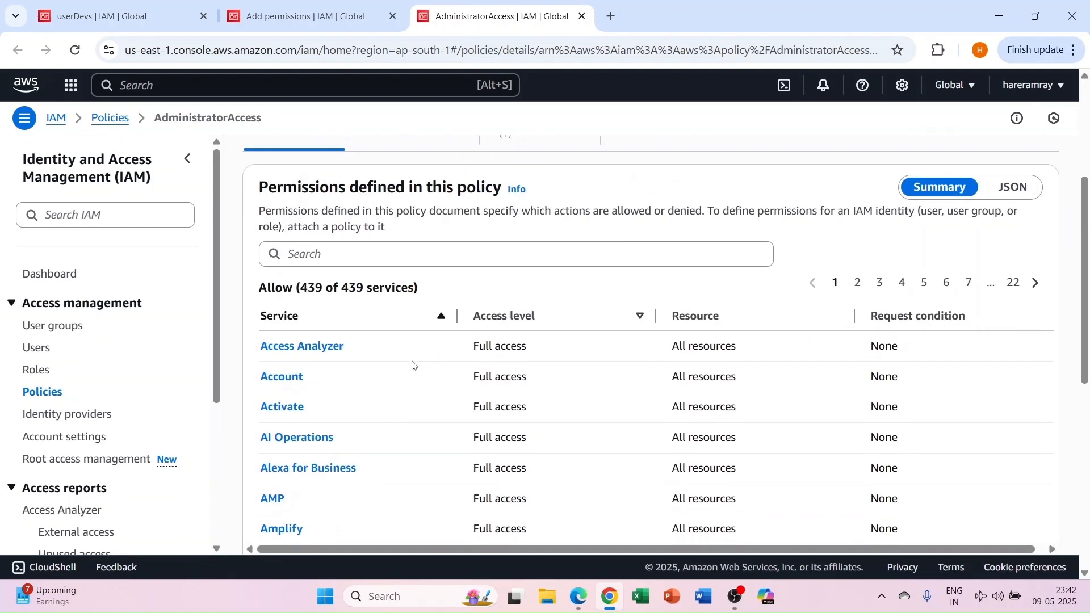
{"action": "scroll", "coordinate": [413, 367], "scroll_direction": "up", "scroll_amount": 4}
{"action": "scroll", "coordinate": [411, 369], "scroll_direction": "down", "scroll_amount": 1}
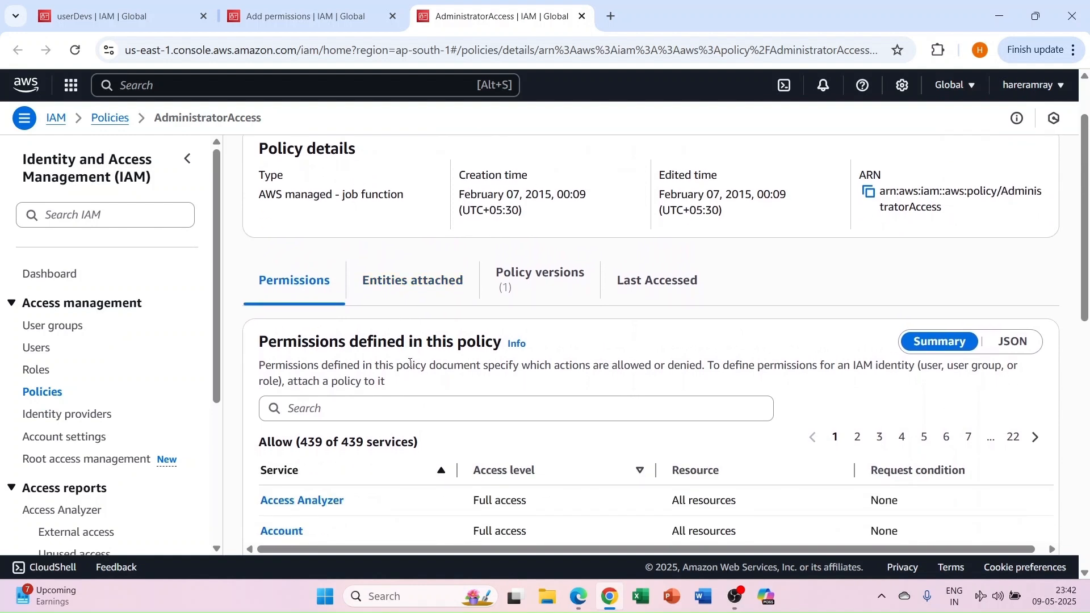
{"action": "left_click", "coordinate": [1006, 344]}
{"action": "scroll", "coordinate": [446, 407], "scroll_direction": "down", "scroll_amount": 1}
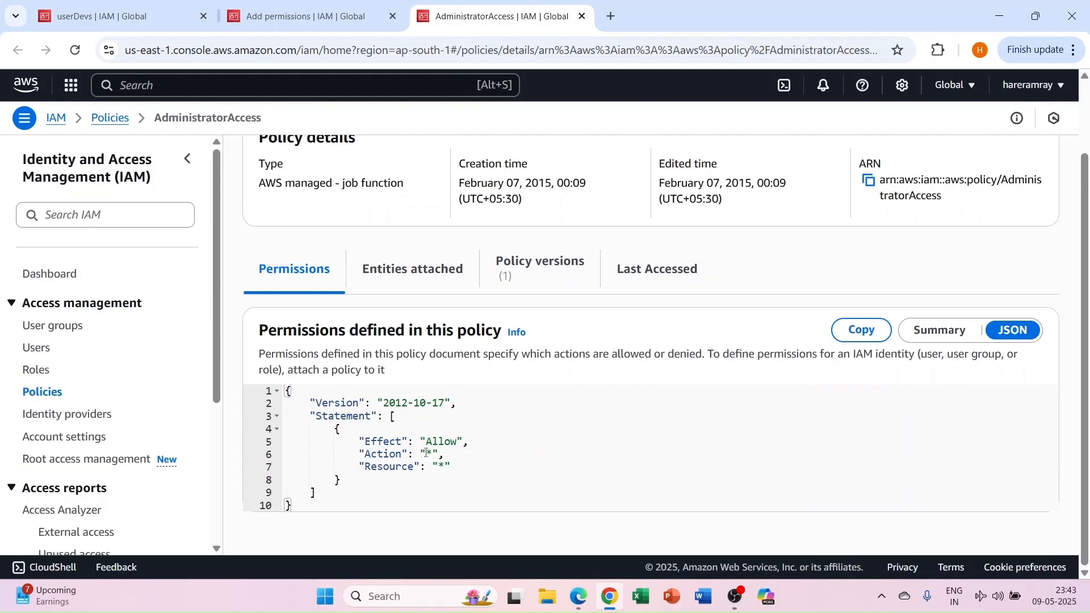
{"action": "left_click_drag", "start_coordinate": [427, 453], "coordinate": [432, 455]}
{"action": "scroll", "coordinate": [444, 336], "scroll_direction": "up", "scroll_amount": 2}
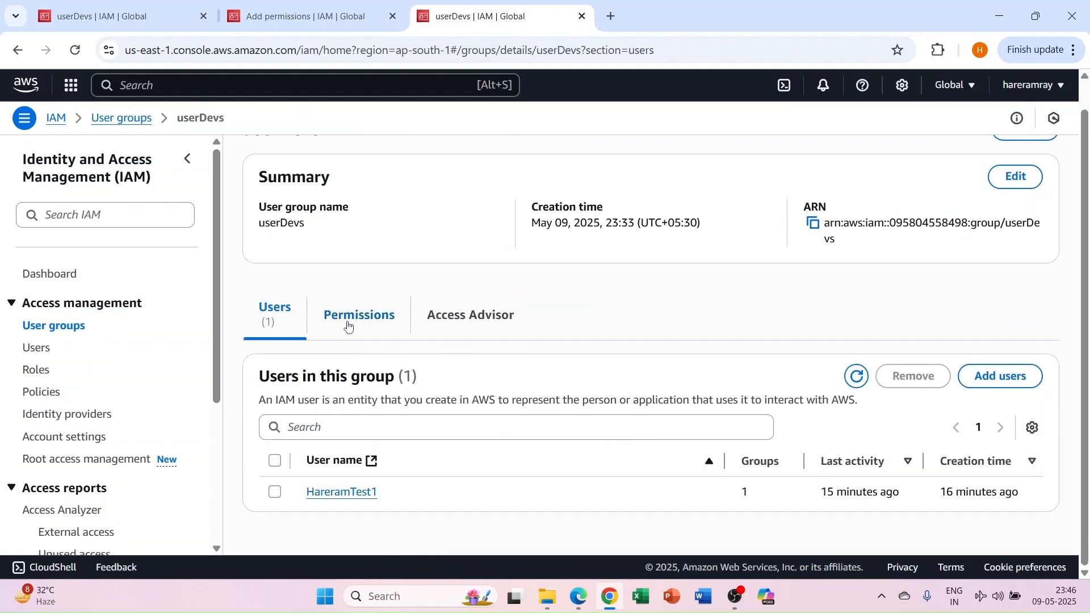
Step: Attach the AWS managed AdministratorAccess policy to the userDevs group
{"action": "left_click", "coordinate": [349, 327]}
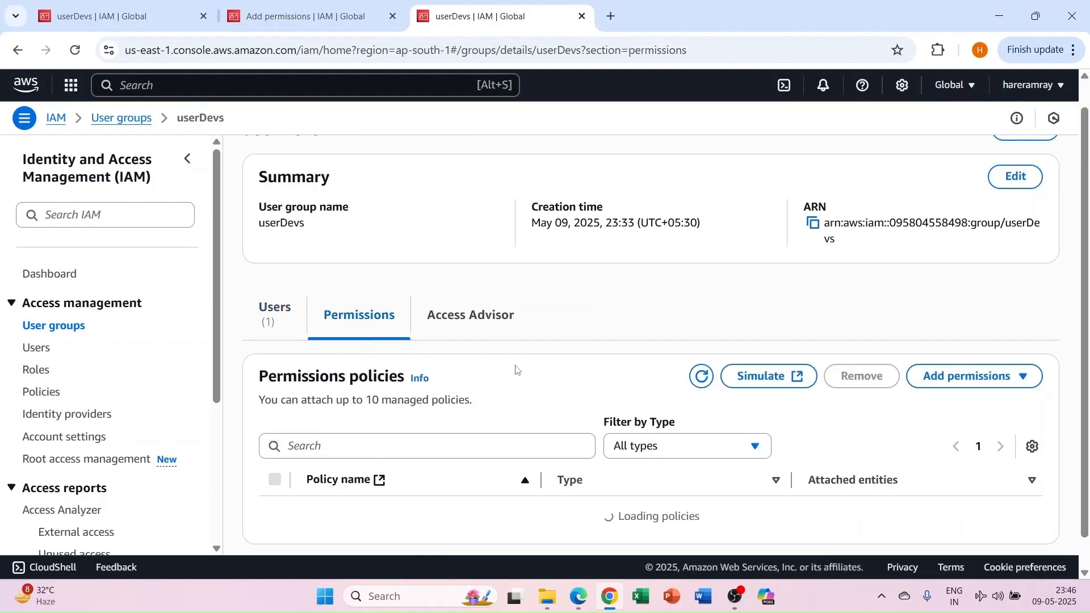
{"action": "left_click", "coordinate": [958, 385]}
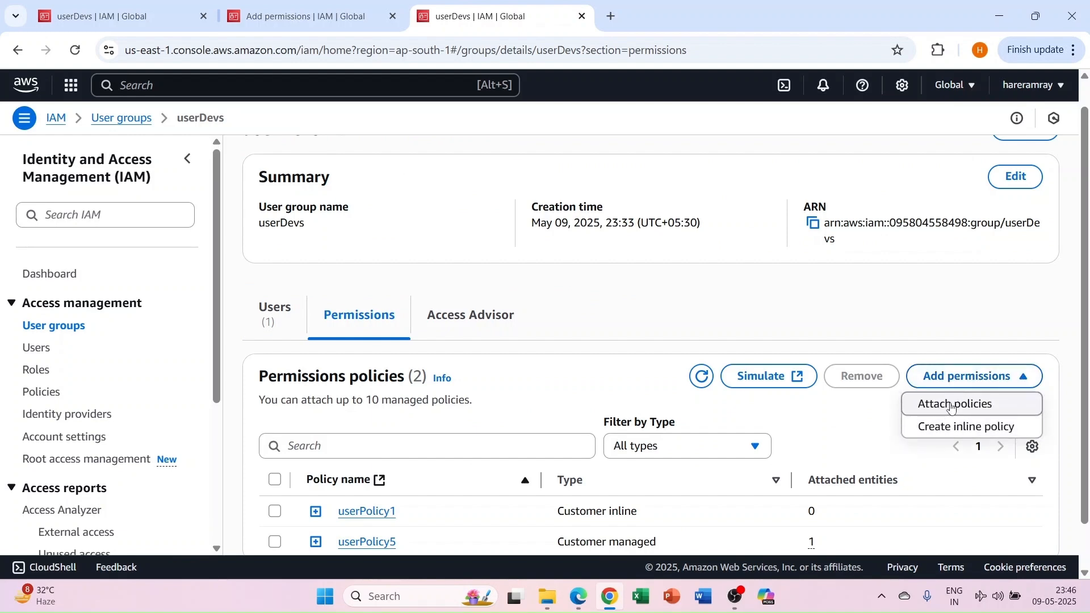
{"action": "left_click", "coordinate": [954, 408]}
{"action": "scroll", "coordinate": [332, 397], "scroll_direction": "down", "scroll_amount": 2}
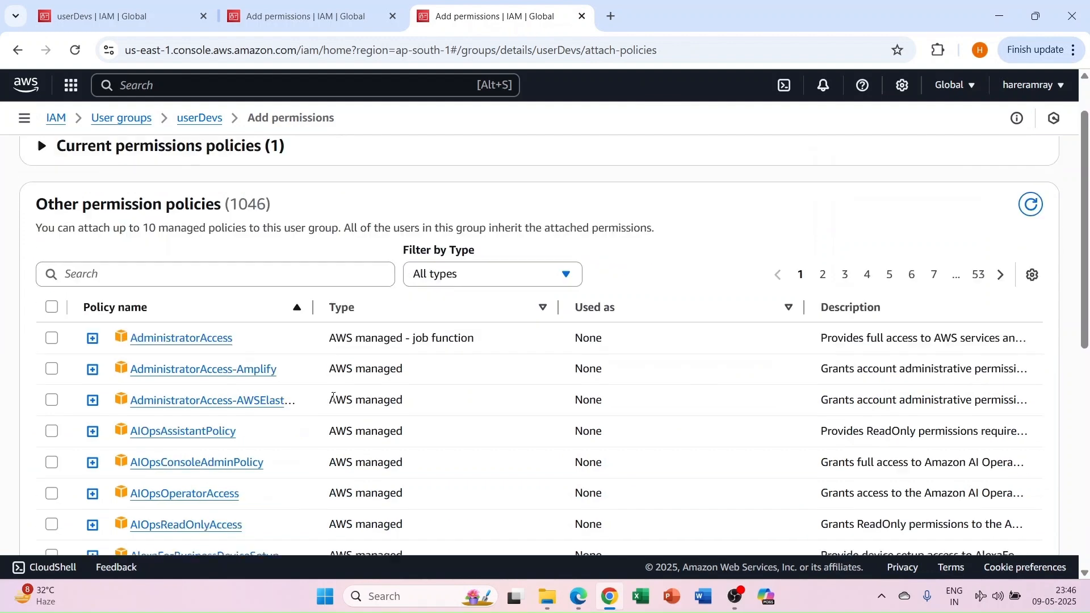
{"action": "left_click", "coordinate": [51, 293]}
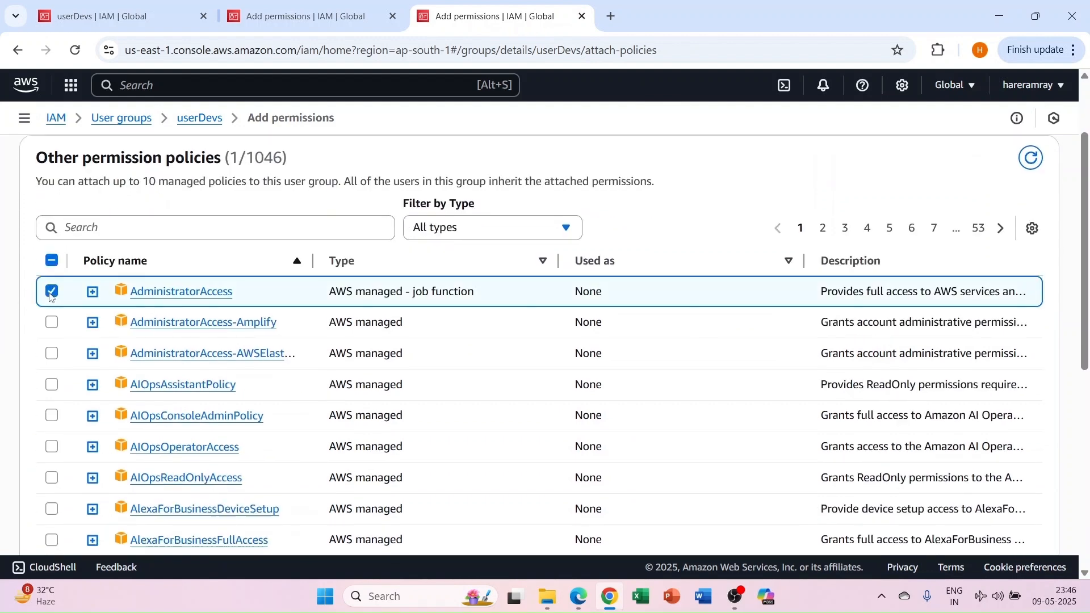
{"action": "scroll", "coordinate": [555, 433], "scroll_direction": "down", "scroll_amount": 8}
{"action": "left_click", "coordinate": [950, 512]}
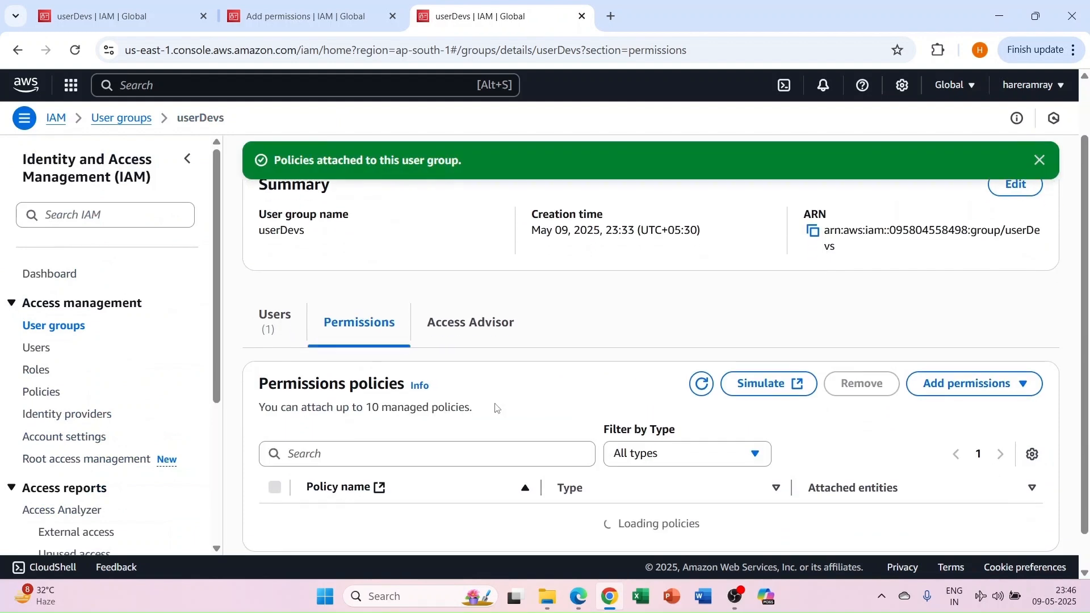
Step: Open AdministratorAccess from the userDevs permissions policies, examine the Effect and Action in its JSON, and go to the policies list
{"action": "scroll", "coordinate": [497, 408], "scroll_direction": "down", "scroll_amount": 1}
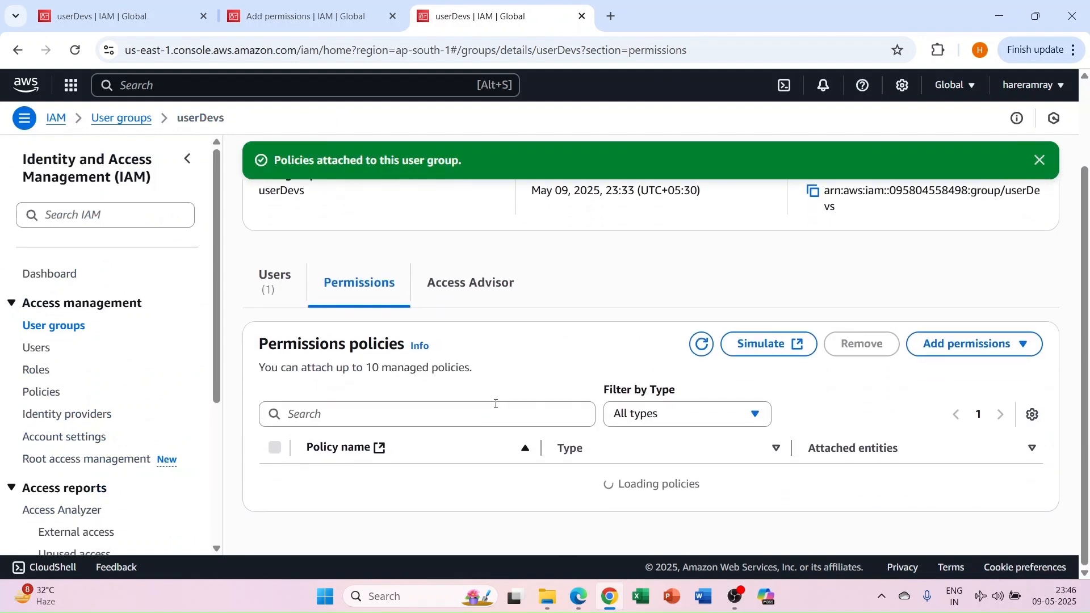
{"action": "scroll", "coordinate": [448, 440], "scroll_direction": "down", "scroll_amount": 1}
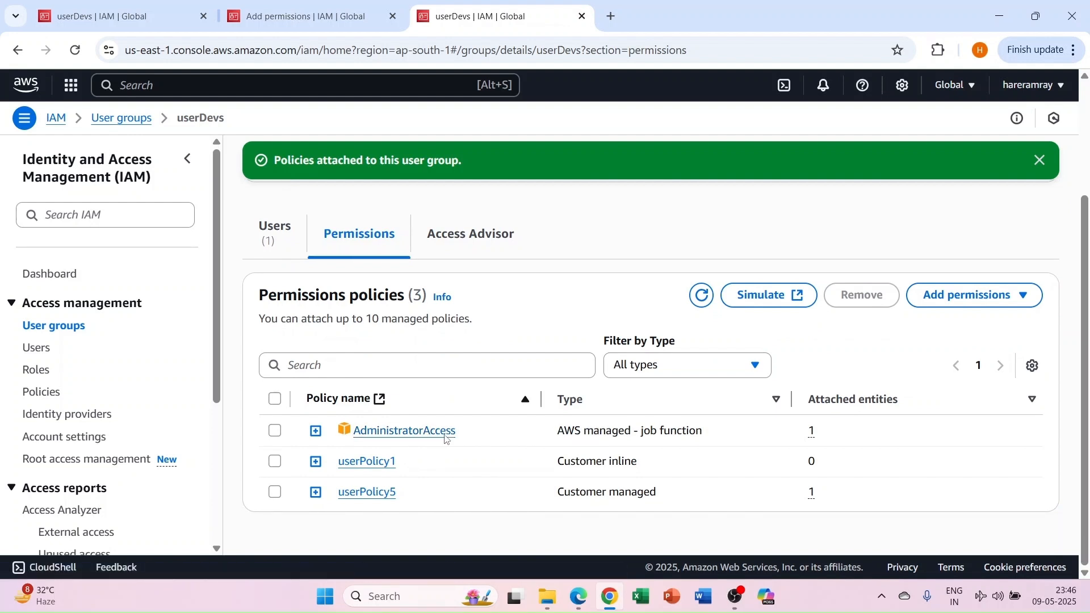
{"action": "left_click", "coordinate": [413, 432]}
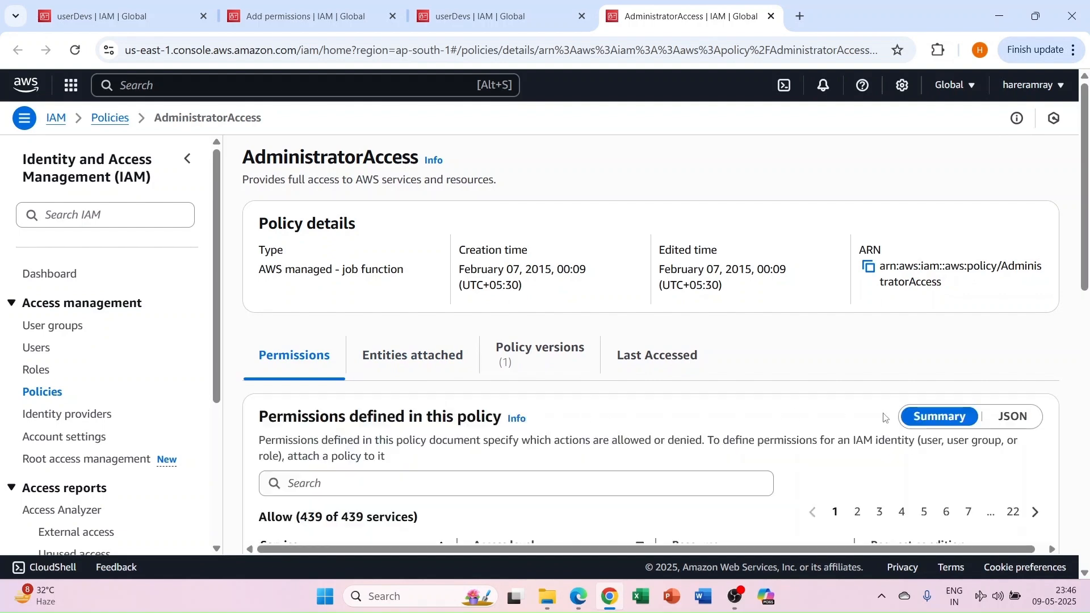
{"action": "left_click", "coordinate": [1013, 415]}
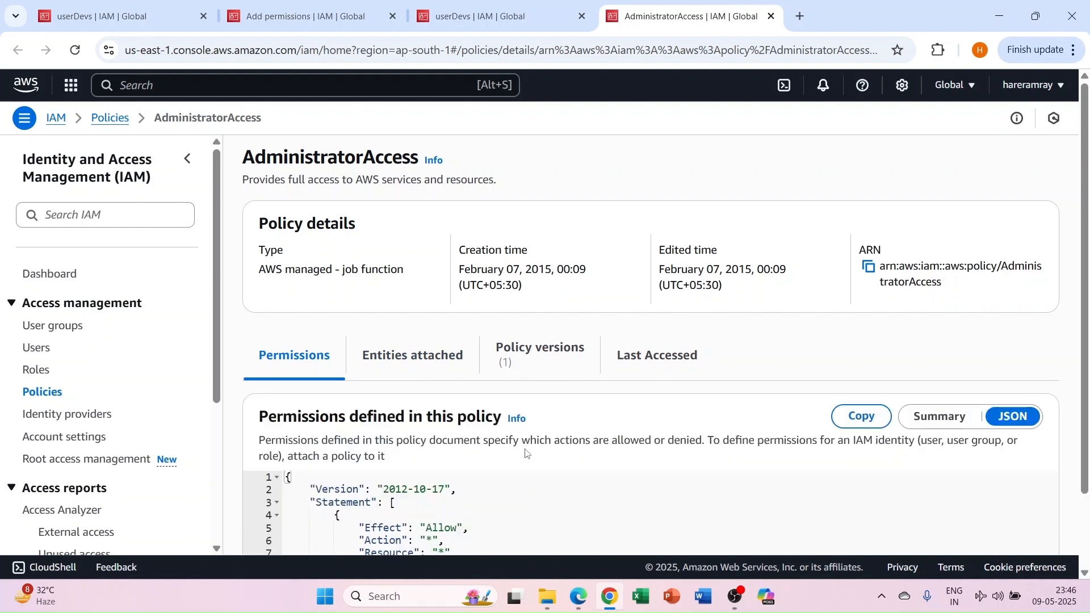
{"action": "scroll", "coordinate": [524, 451], "scroll_direction": "down", "scroll_amount": 2}
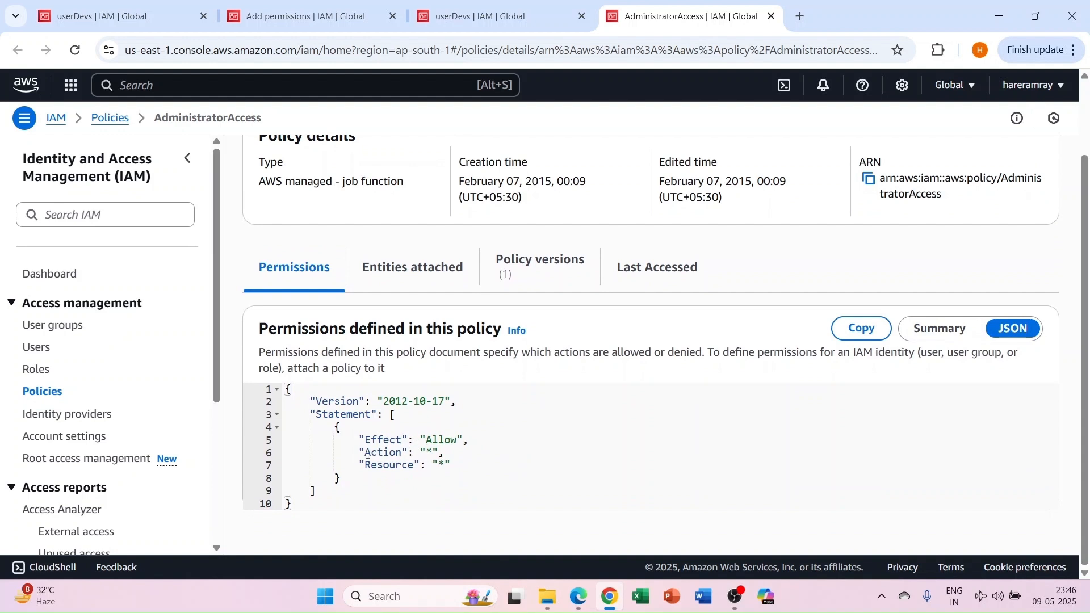
{"action": "left_click_drag", "start_coordinate": [368, 454], "coordinate": [459, 443]}
{"action": "scroll", "coordinate": [512, 423], "scroll_direction": "up", "scroll_amount": 2}
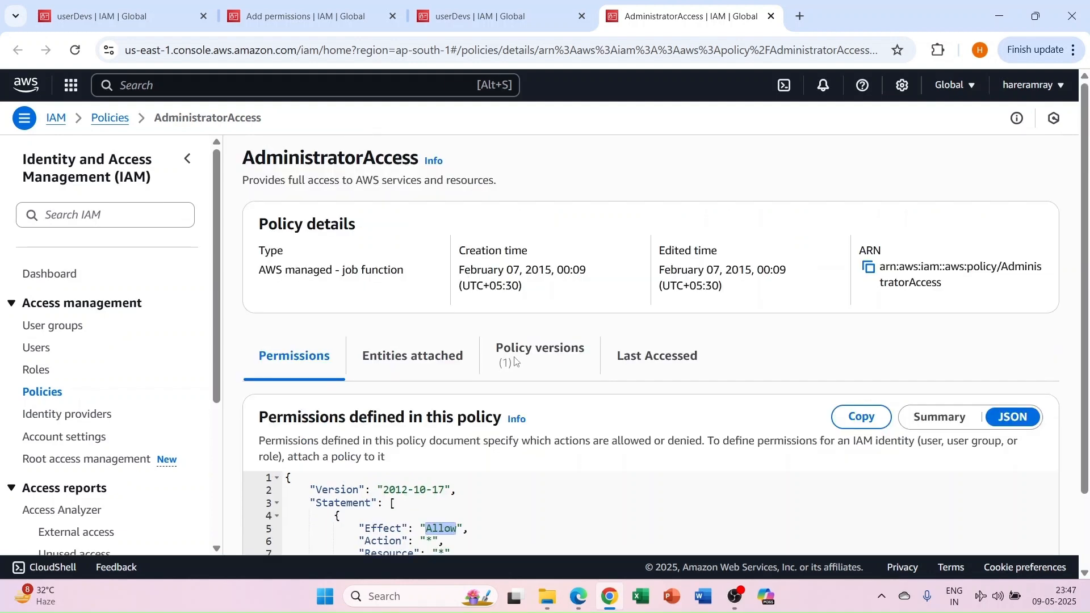
{"action": "left_click", "coordinate": [110, 119]}
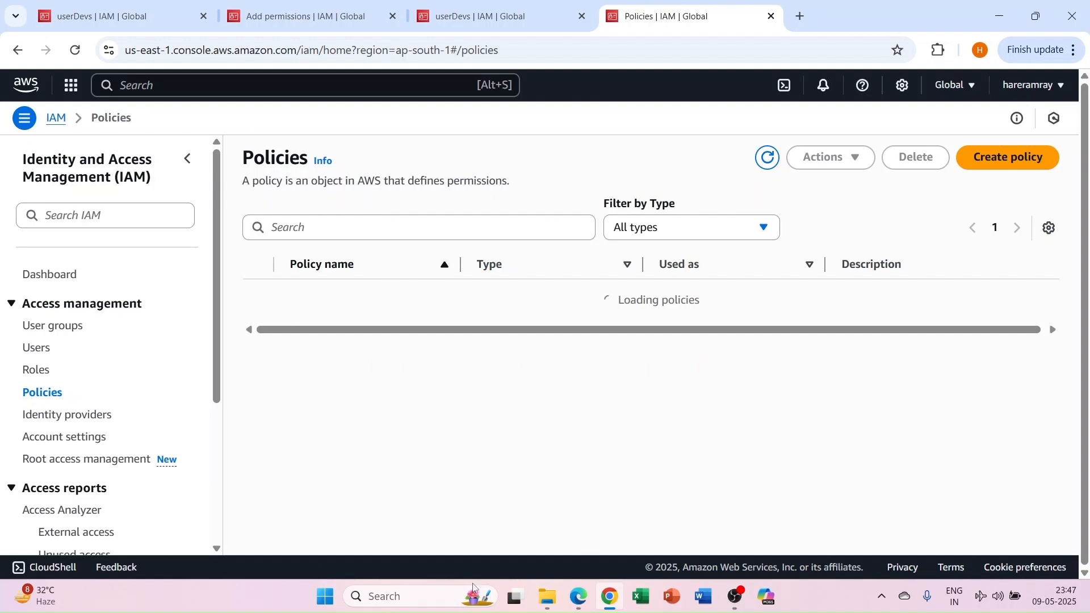
Step: Switch to the test user's session in Edge, reload the IAM dashboard, and check the security recommendations and IAM resources again
{"action": "left_click", "coordinate": [570, 596]}
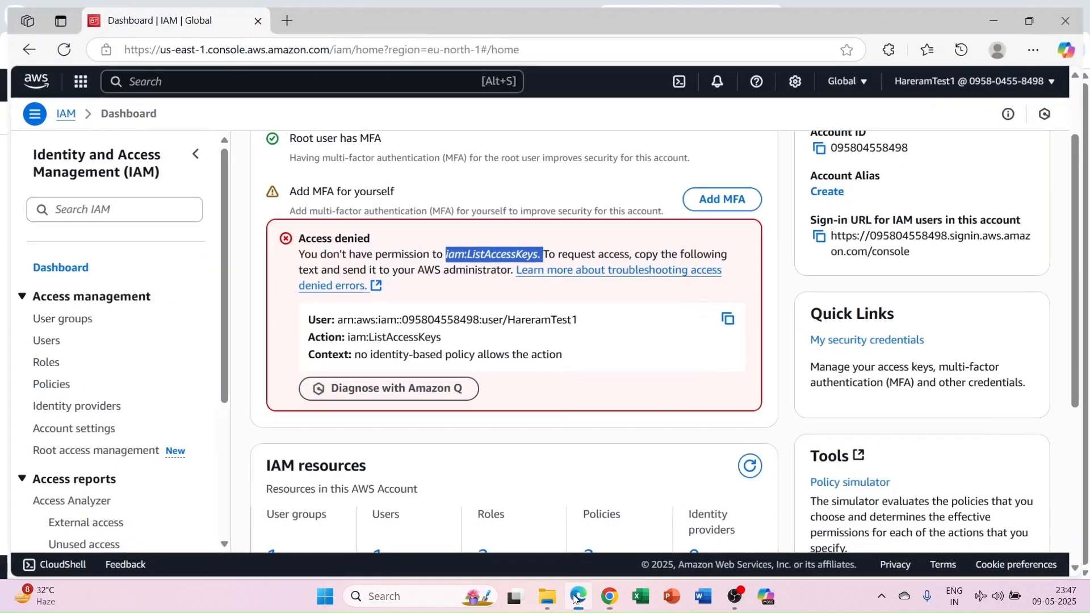
{"action": "left_click", "coordinate": [57, 42]}
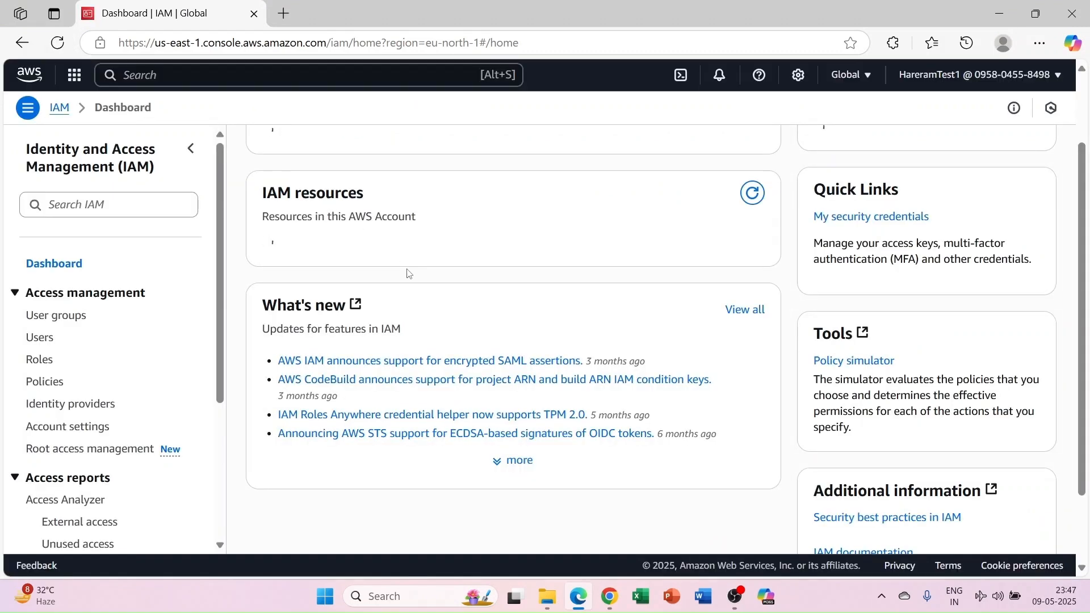
{"action": "scroll", "coordinate": [443, 276], "scroll_direction": "up", "scroll_amount": 2}
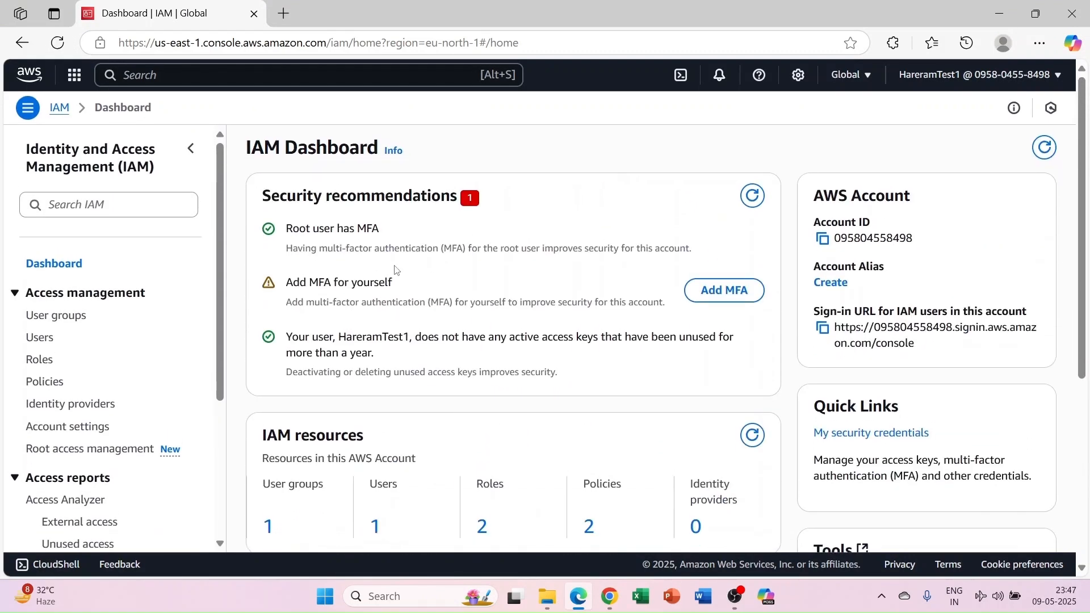
{"action": "scroll", "coordinate": [466, 335], "scroll_direction": "down", "scroll_amount": 5}
{"action": "scroll", "coordinate": [358, 340], "scroll_direction": "up", "scroll_amount": 5}
{"action": "mouse_move", "coordinate": [550, 597]}
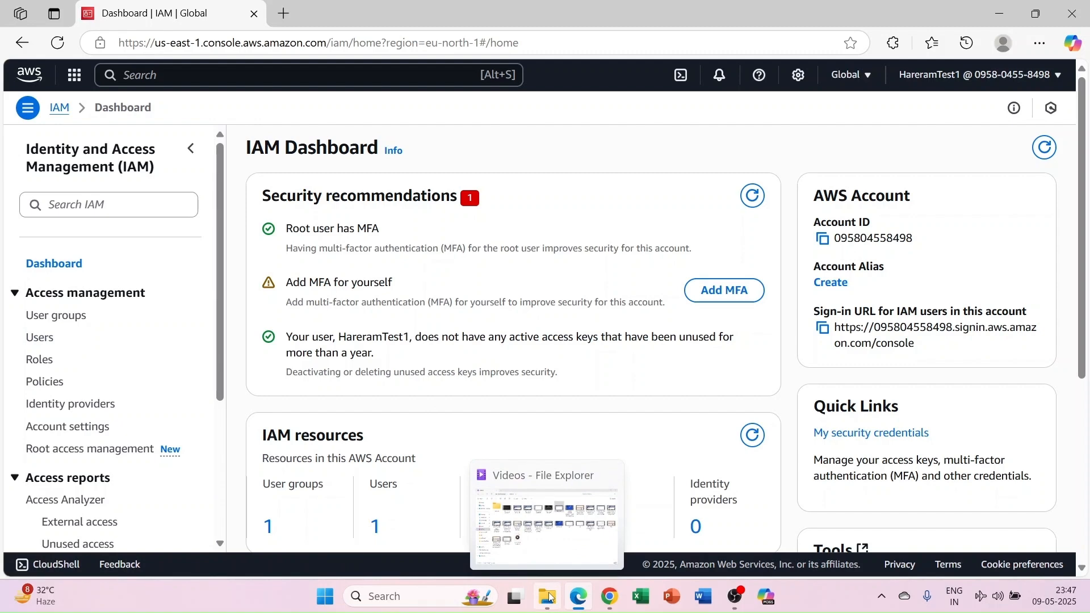
Step: Return to Chrome, open the userDevs group, and review its attached permissions policies
{"action": "left_click", "coordinate": [612, 599]}
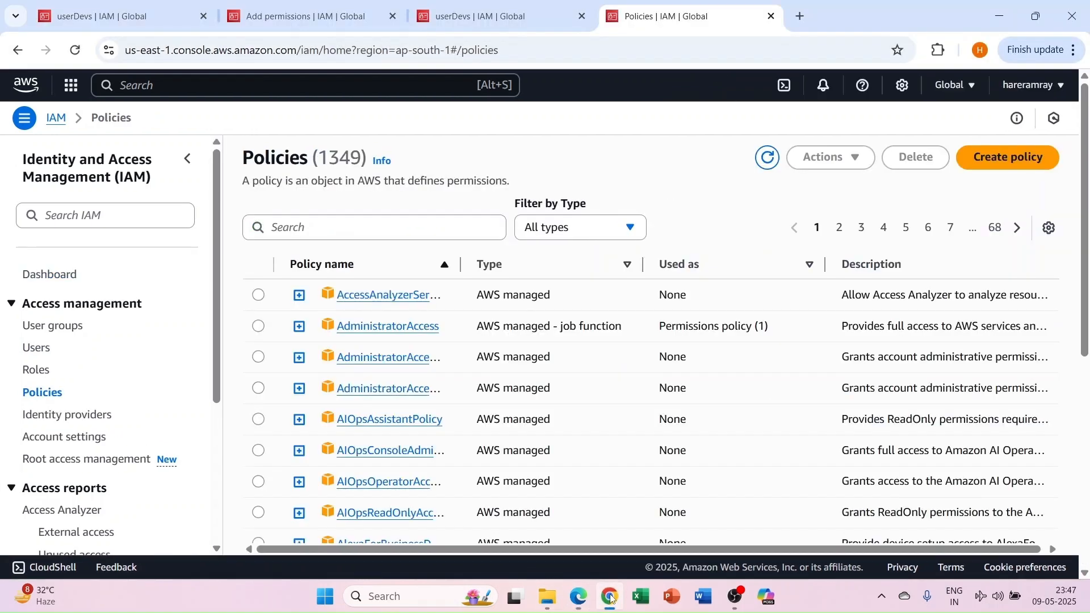
{"action": "left_click", "coordinate": [47, 331]}
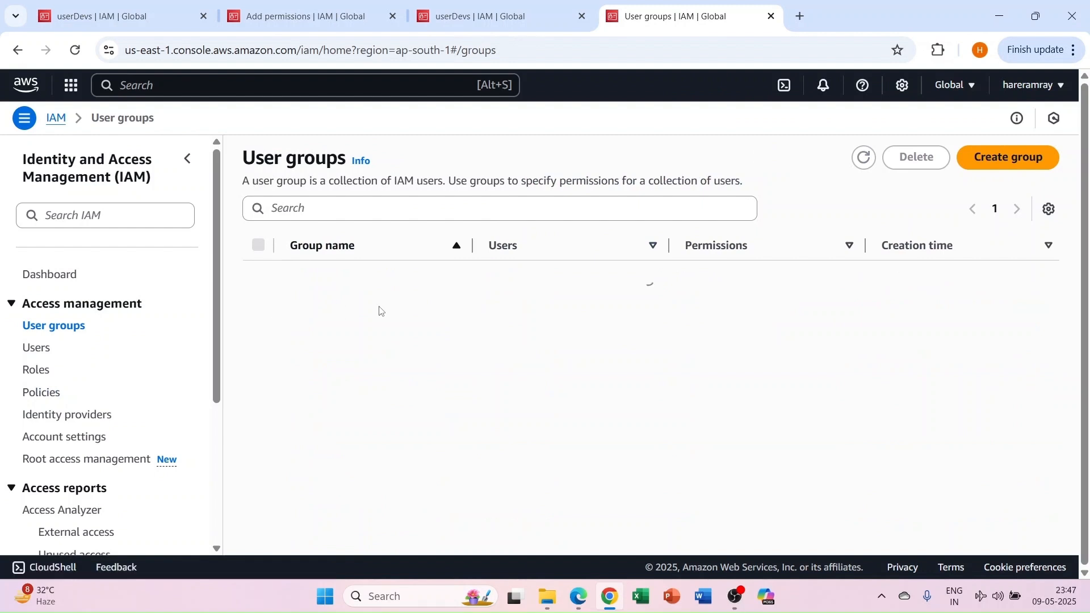
{"action": "left_click", "coordinate": [315, 276]}
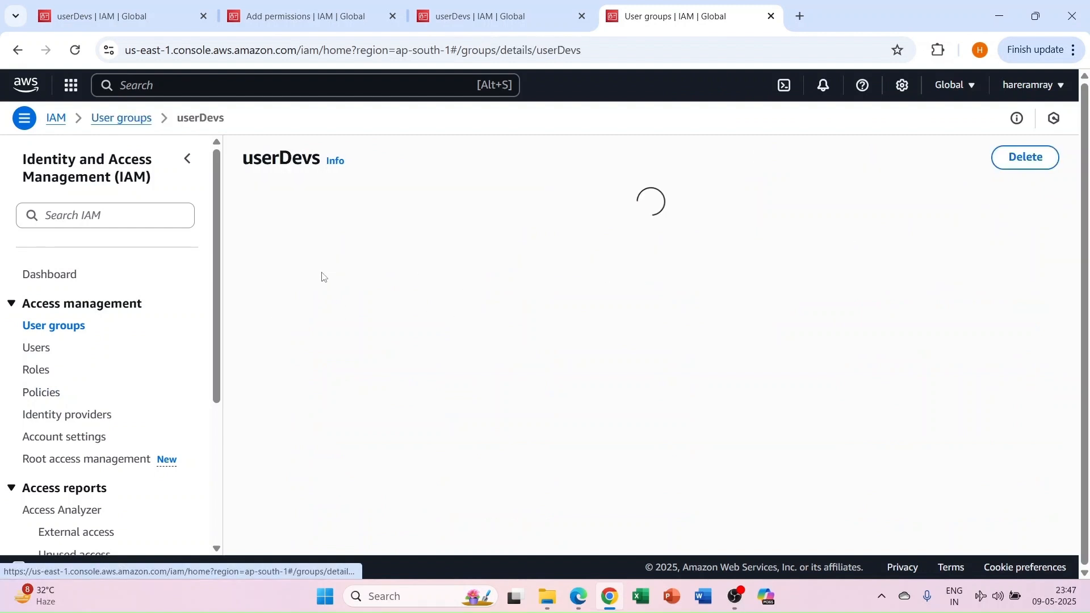
{"action": "scroll", "coordinate": [474, 357], "scroll_direction": "down", "scroll_amount": 1}
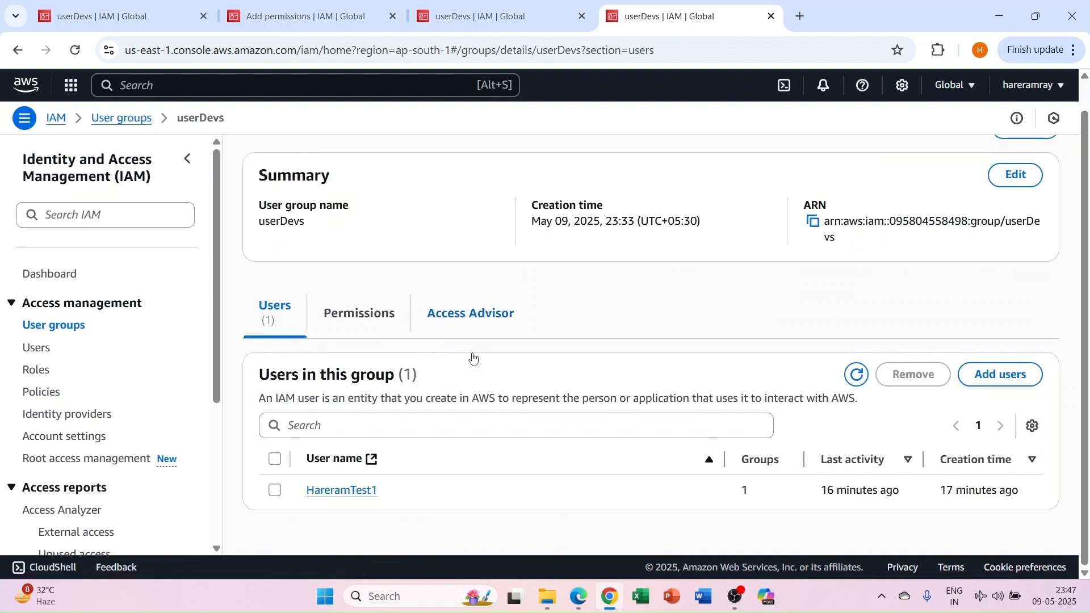
{"action": "left_click", "coordinate": [349, 320]}
{"action": "scroll", "coordinate": [460, 403], "scroll_direction": "down", "scroll_amount": 2}
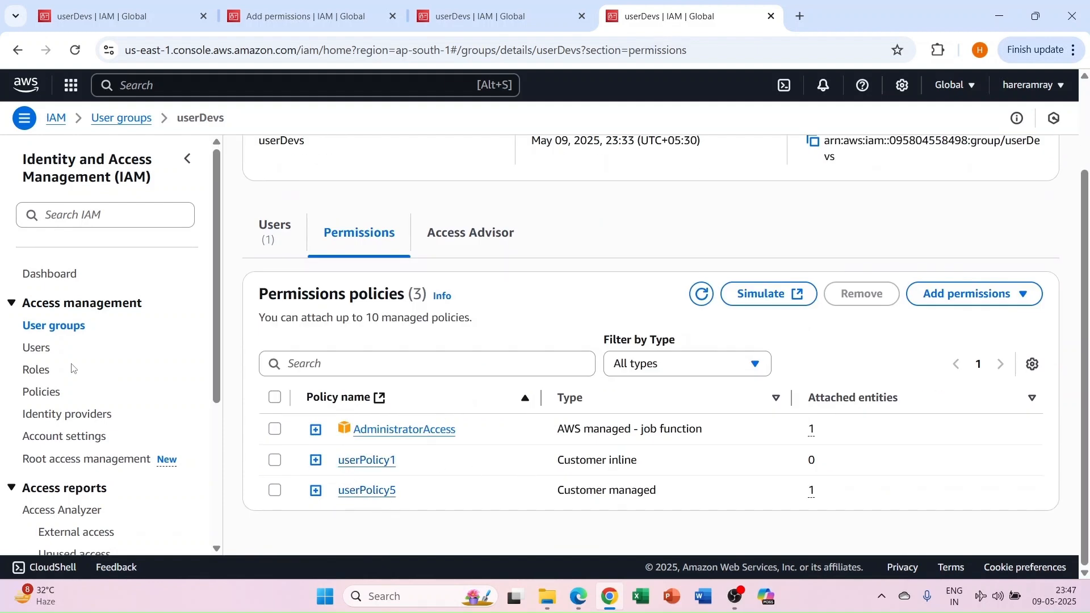
Step: Open the test user from the userDevs group's members and examine its permissions policies and how each one is attached
{"action": "left_click", "coordinate": [275, 233]}
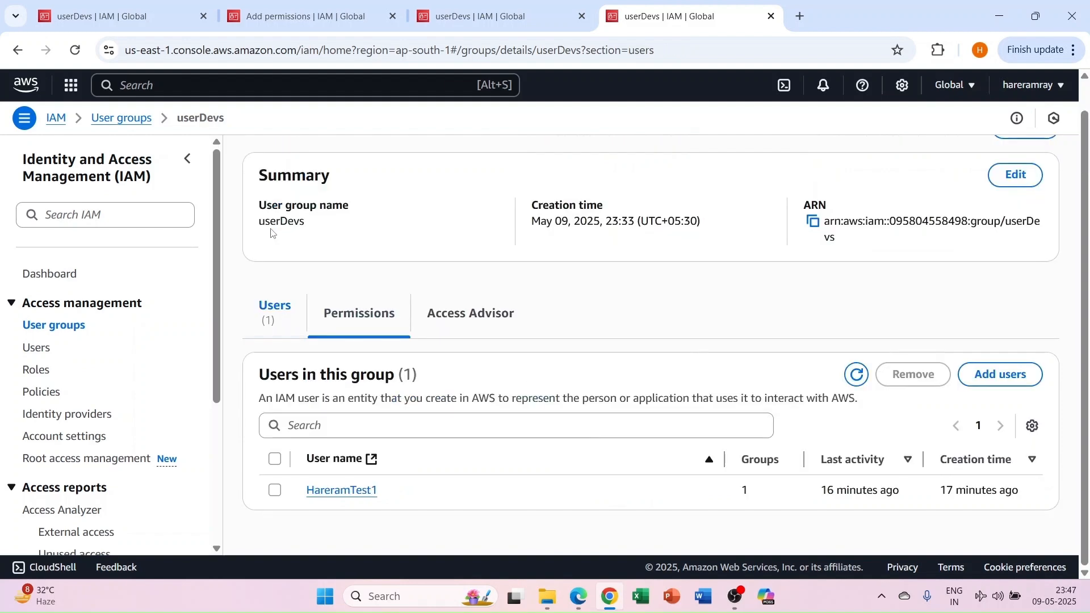
{"action": "left_click", "coordinate": [341, 490]}
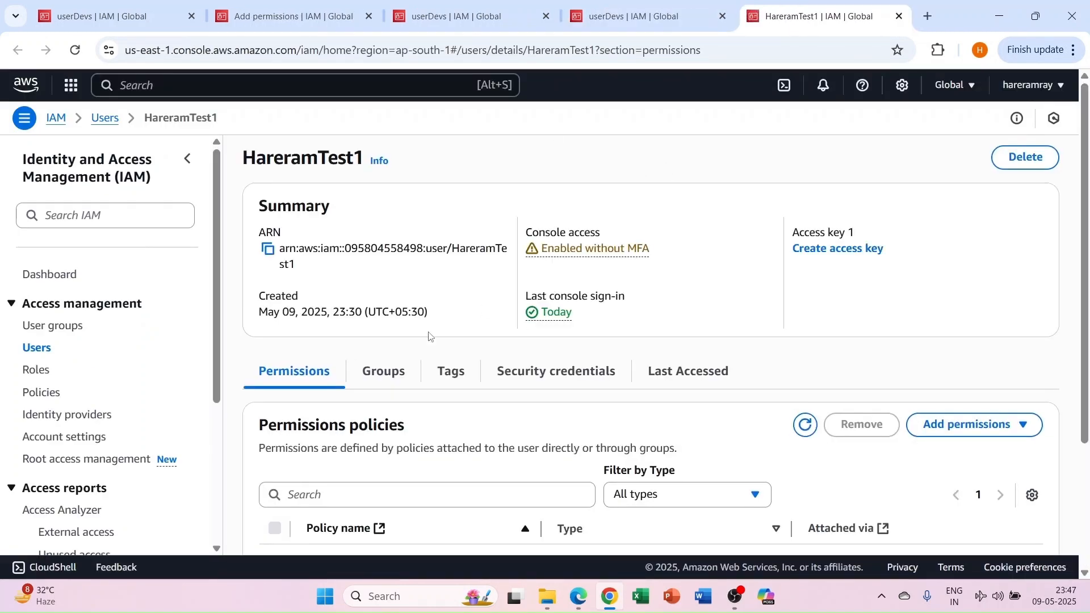
{"action": "scroll", "coordinate": [430, 336], "scroll_direction": "down", "scroll_amount": 5}
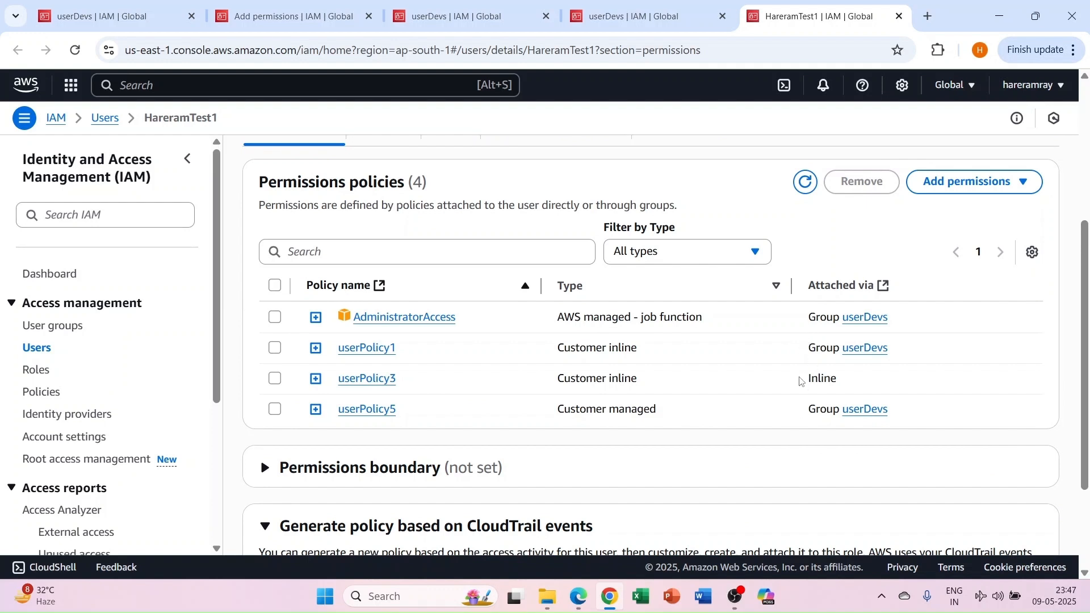
{"action": "double_click", "coordinate": [816, 379]}
{"action": "left_click", "coordinate": [764, 380]}
{"action": "scroll", "coordinate": [561, 341], "scroll_direction": "up", "scroll_amount": 1}
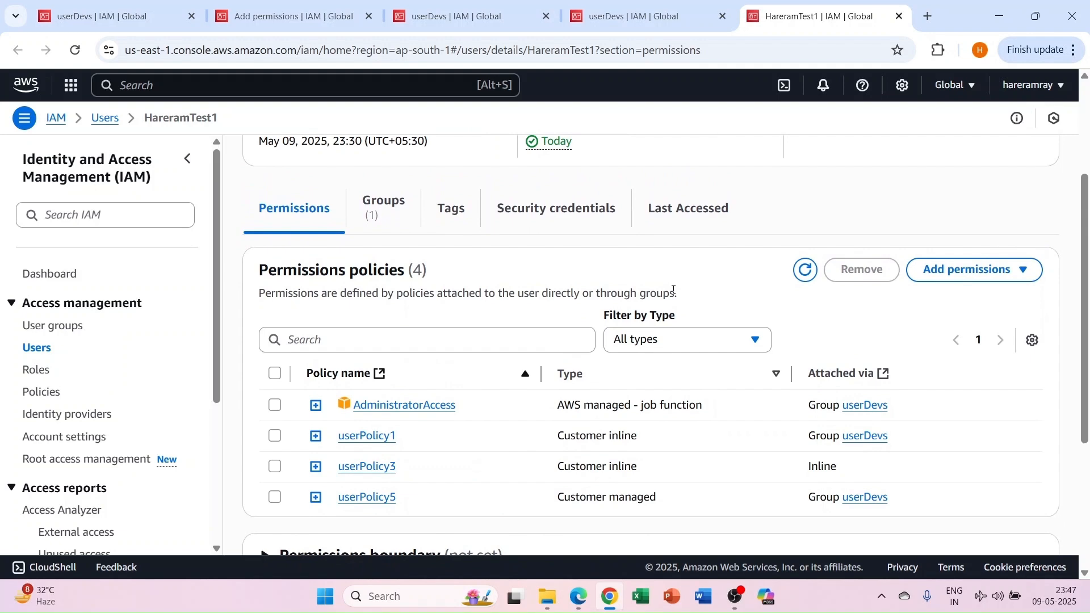
{"action": "scroll", "coordinate": [488, 283], "scroll_direction": "up", "scroll_amount": 2}
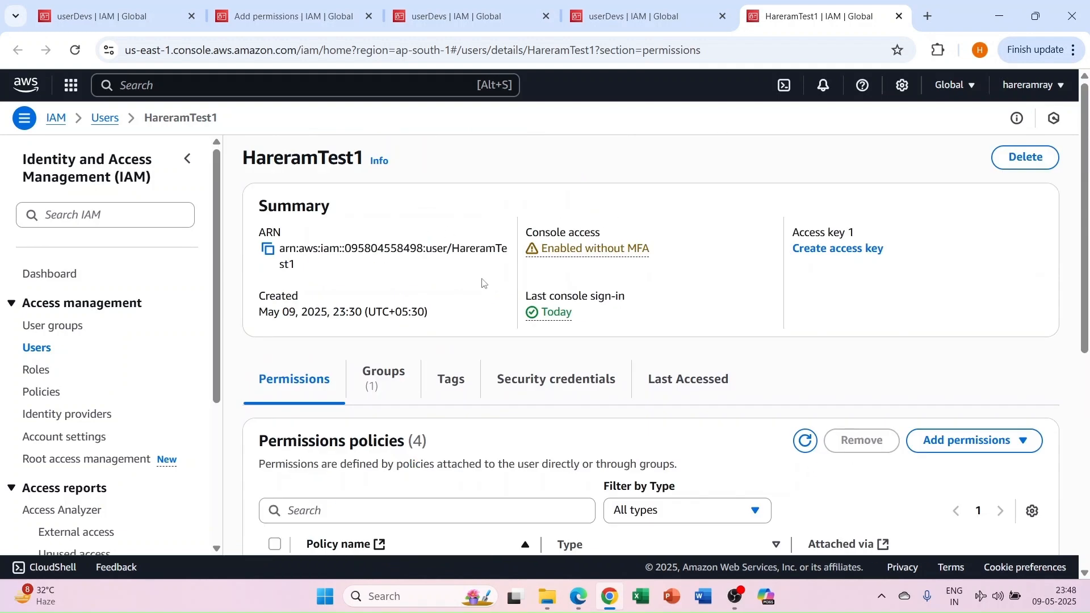
{"action": "scroll", "coordinate": [483, 283], "scroll_direction": "down", "scroll_amount": 4}
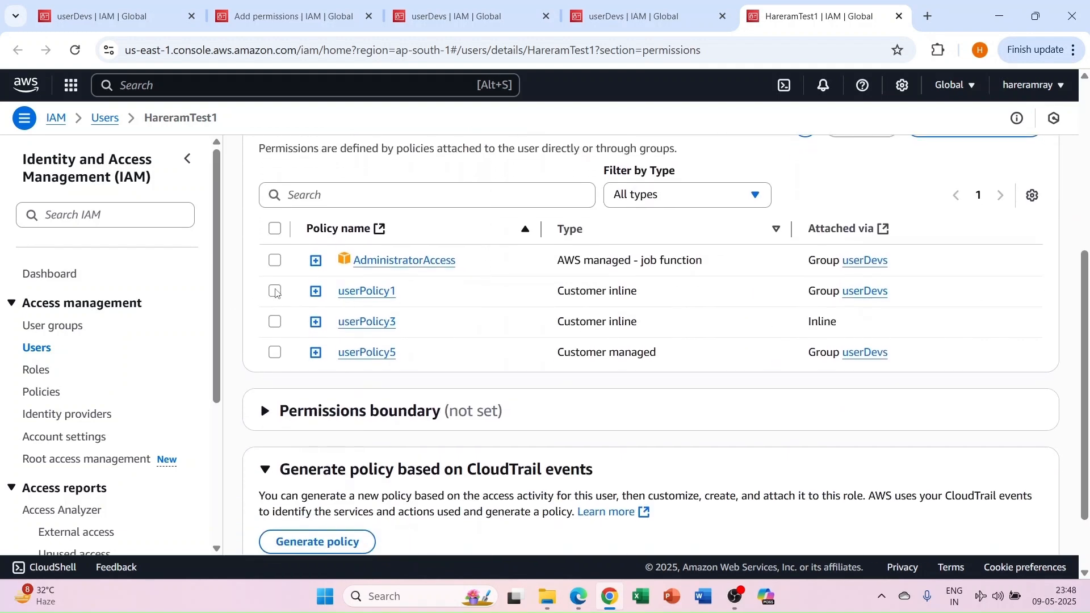
{"action": "scroll", "coordinate": [431, 308], "scroll_direction": "up", "scroll_amount": 4}
{"action": "scroll", "coordinate": [430, 308], "scroll_direction": "down", "scroll_amount": 4}
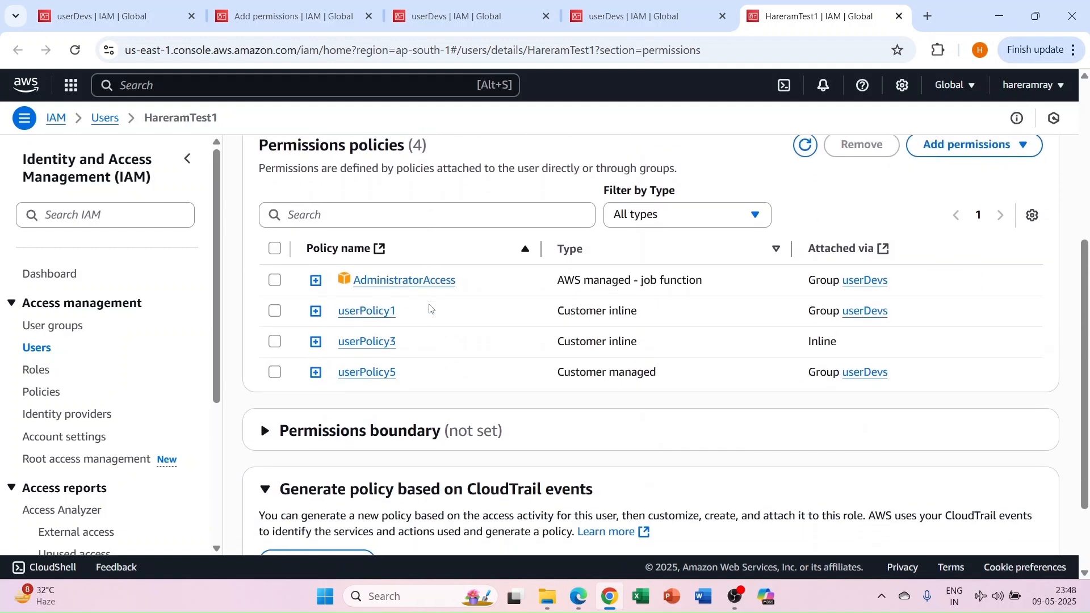
Step: Select userPolicy3 among the test user's permissions policies, check the user's group membership, and go to the user groups list
{"action": "left_click", "coordinate": [276, 347]}
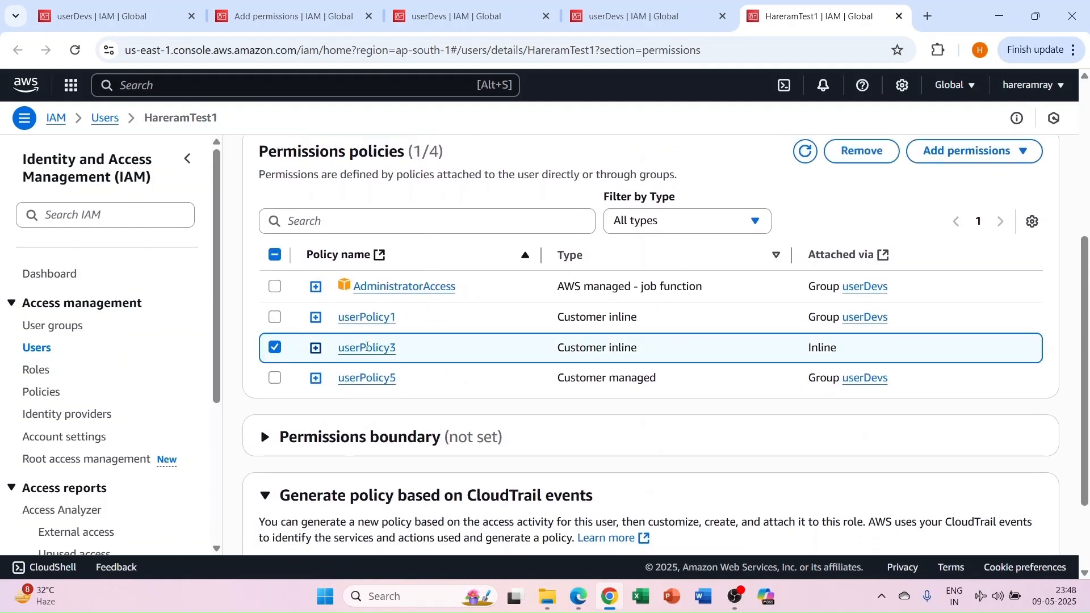
{"action": "scroll", "coordinate": [451, 355], "scroll_direction": "up", "scroll_amount": 3}
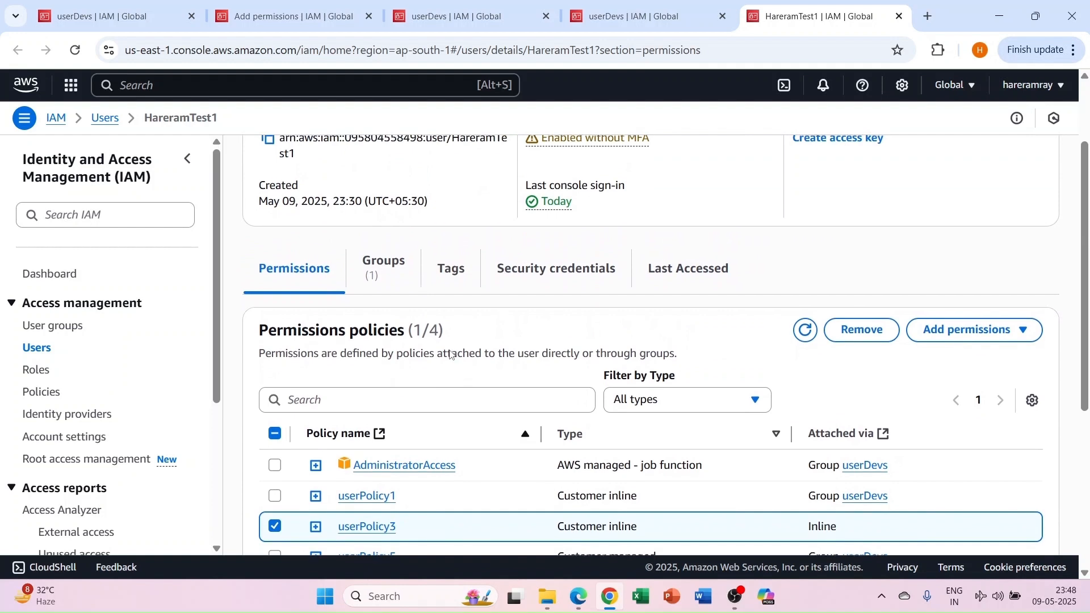
{"action": "left_click", "coordinate": [368, 280]}
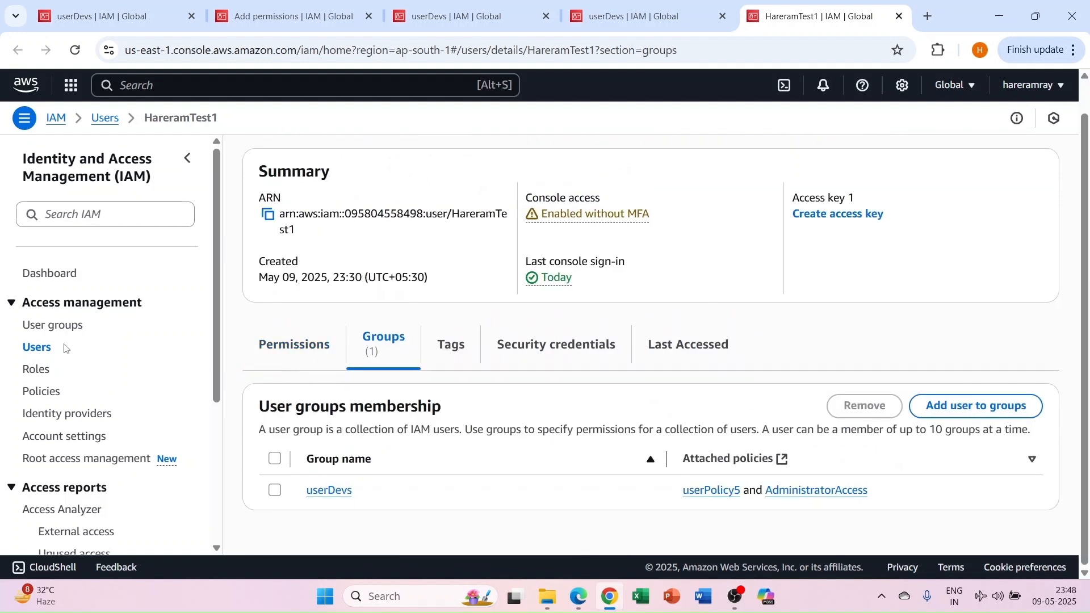
{"action": "left_click", "coordinate": [46, 326]}
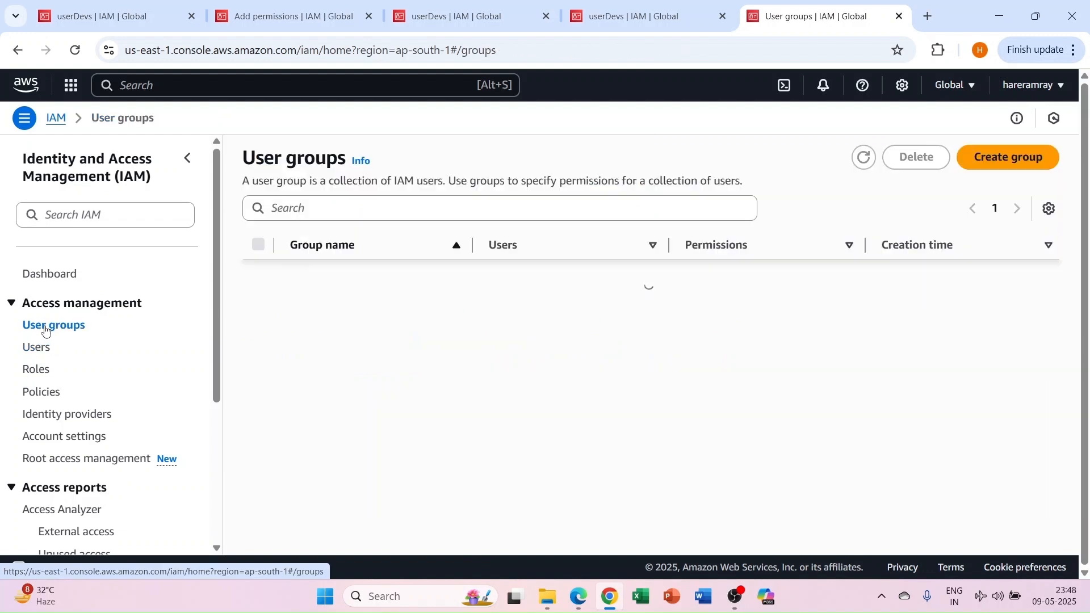
Step: Reopen the test user from the users list and remove the group-attached AdministratorAccess policy, confirming the removal from the userDevs group
{"action": "left_click", "coordinate": [42, 344]}
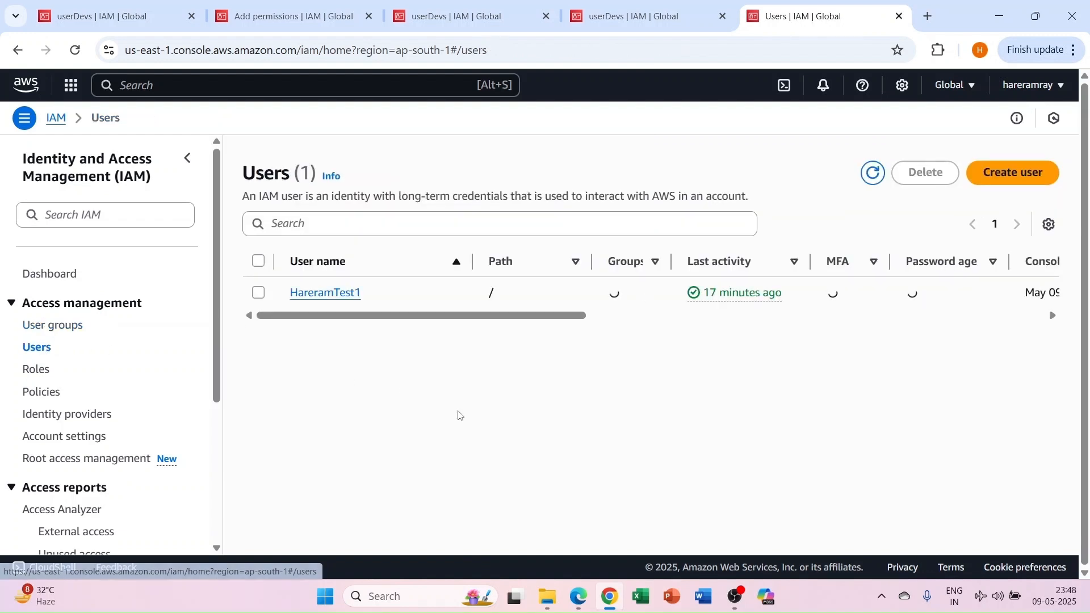
{"action": "left_click", "coordinate": [333, 294]}
{"action": "scroll", "coordinate": [387, 338], "scroll_direction": "down", "scroll_amount": 4}
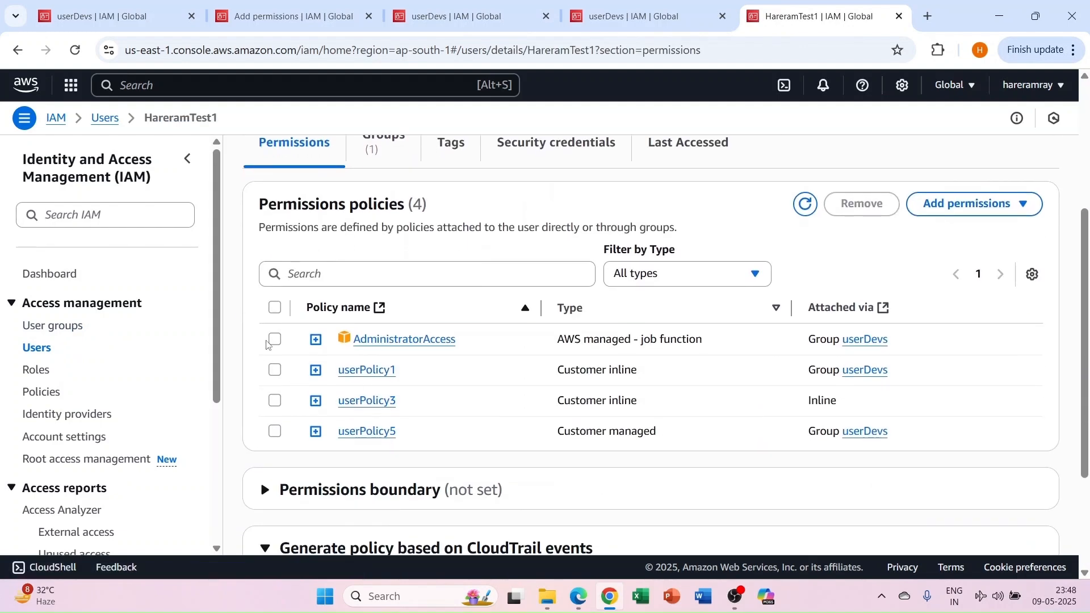
{"action": "left_click", "coordinate": [275, 339]}
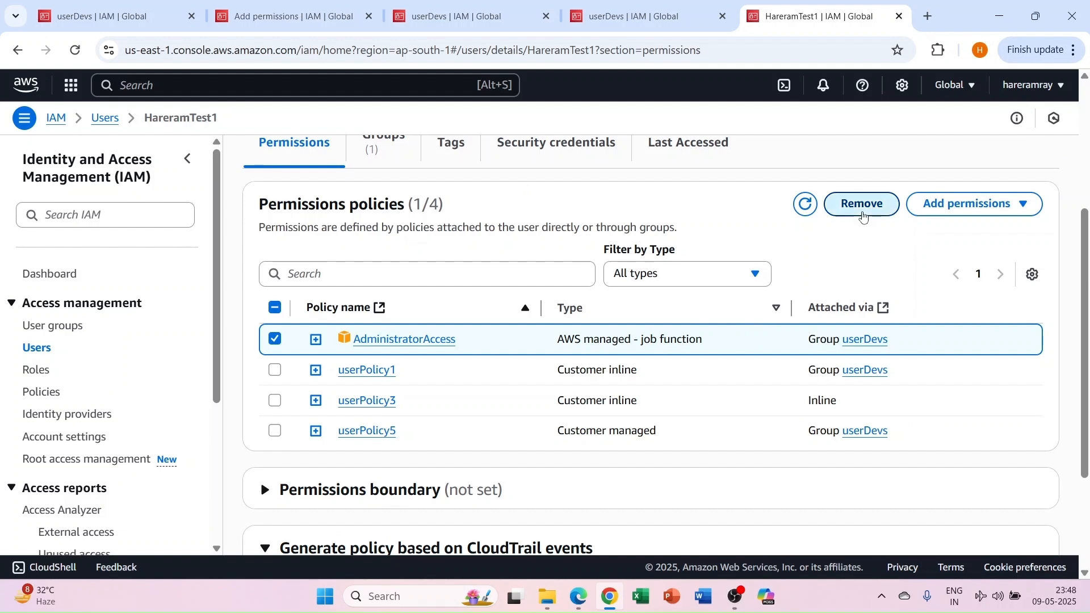
{"action": "left_click", "coordinate": [861, 213]}
{"action": "left_click", "coordinate": [730, 366]}
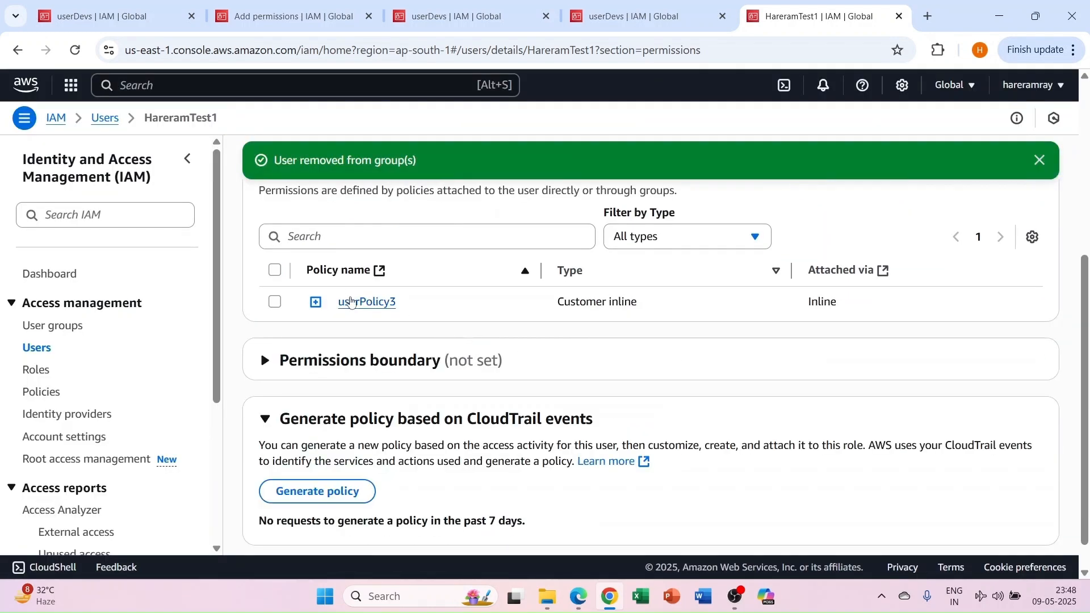
Step: Review the test user's remaining policies, and reload the IAM dashboard in the user's Edge session to check its access
{"action": "scroll", "coordinate": [359, 305], "scroll_direction": "up", "scroll_amount": 5}
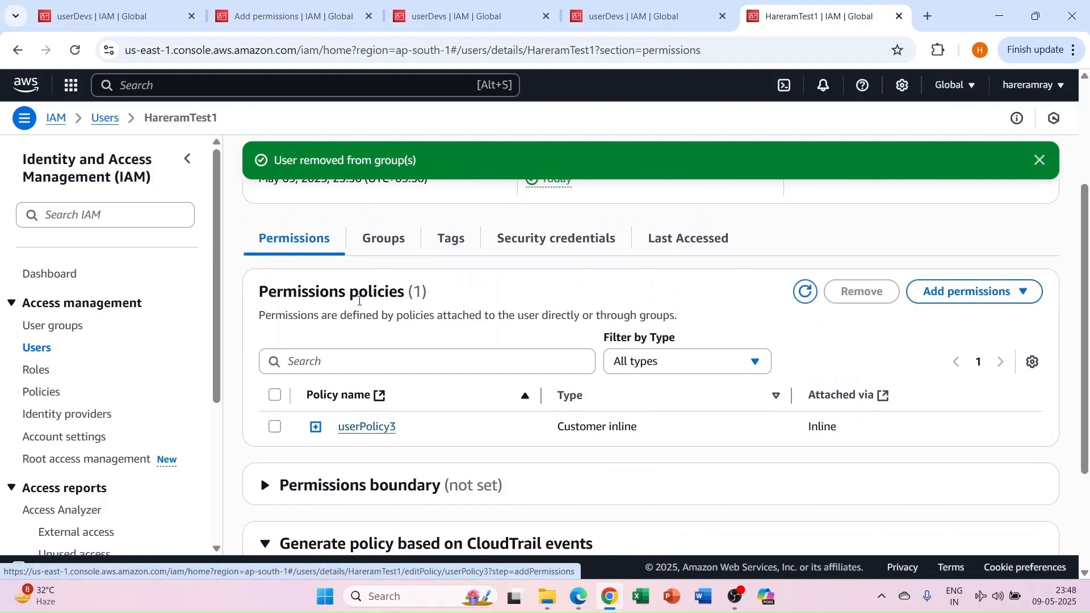
{"action": "scroll", "coordinate": [351, 281], "scroll_direction": "down", "scroll_amount": 3}
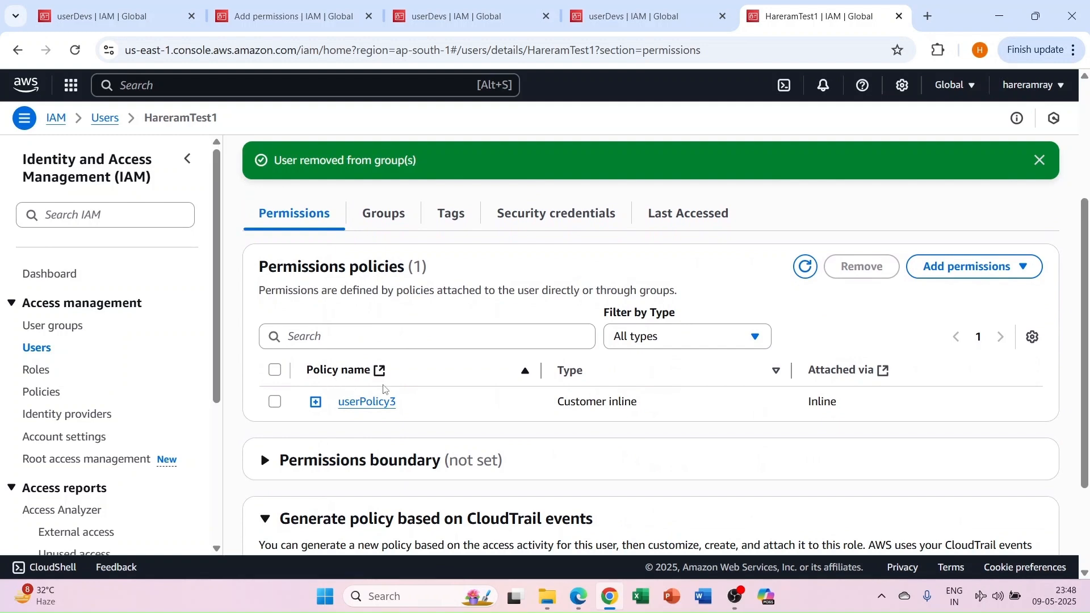
{"action": "scroll", "coordinate": [389, 397], "scroll_direction": "up", "scroll_amount": 1}
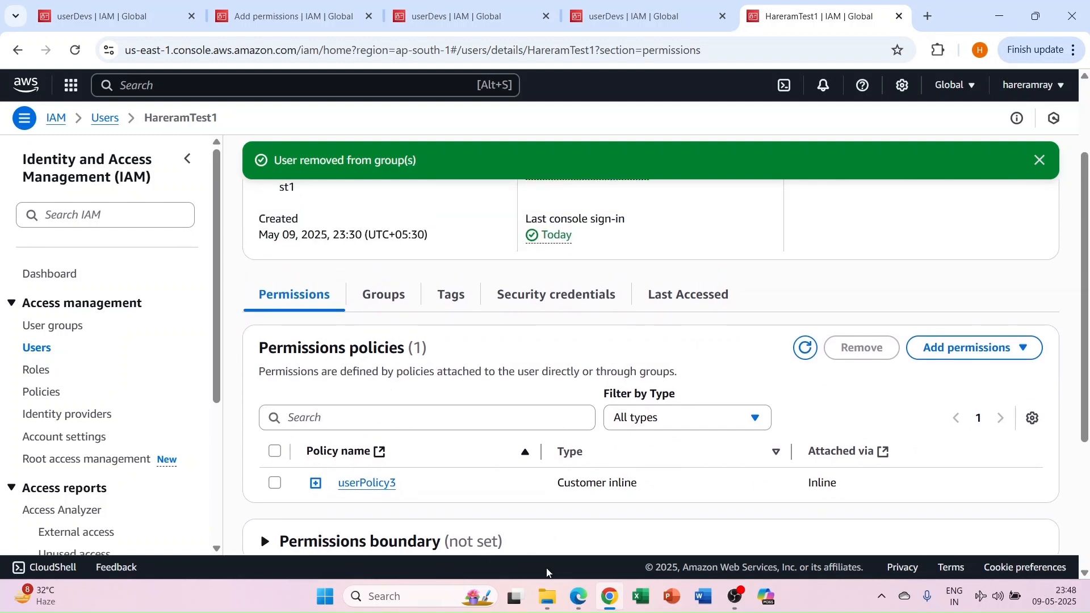
{"action": "left_click", "coordinate": [579, 597]}
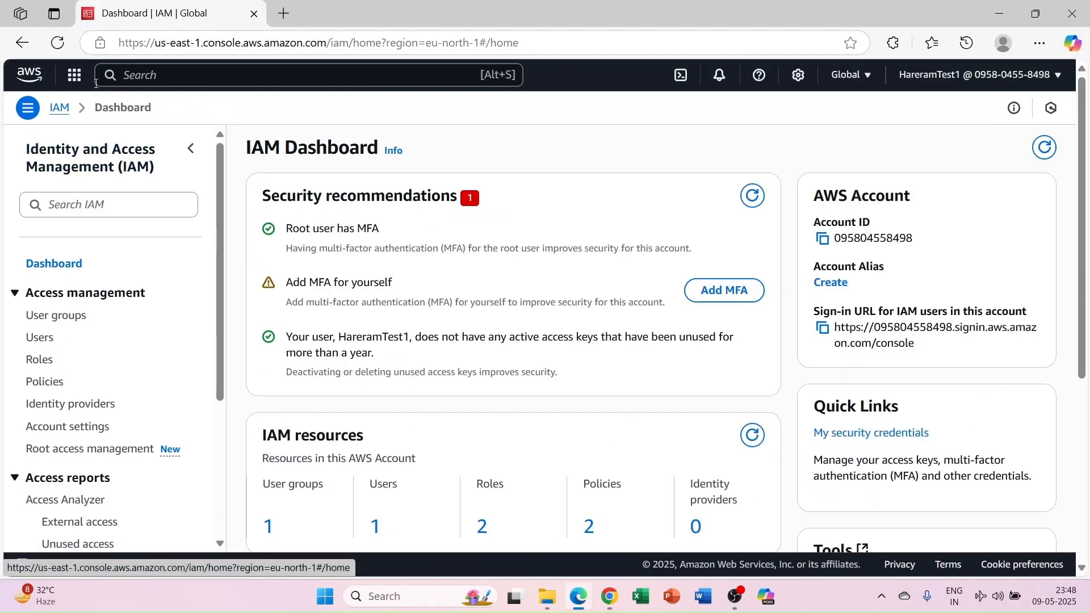
{"action": "left_click", "coordinate": [57, 43]}
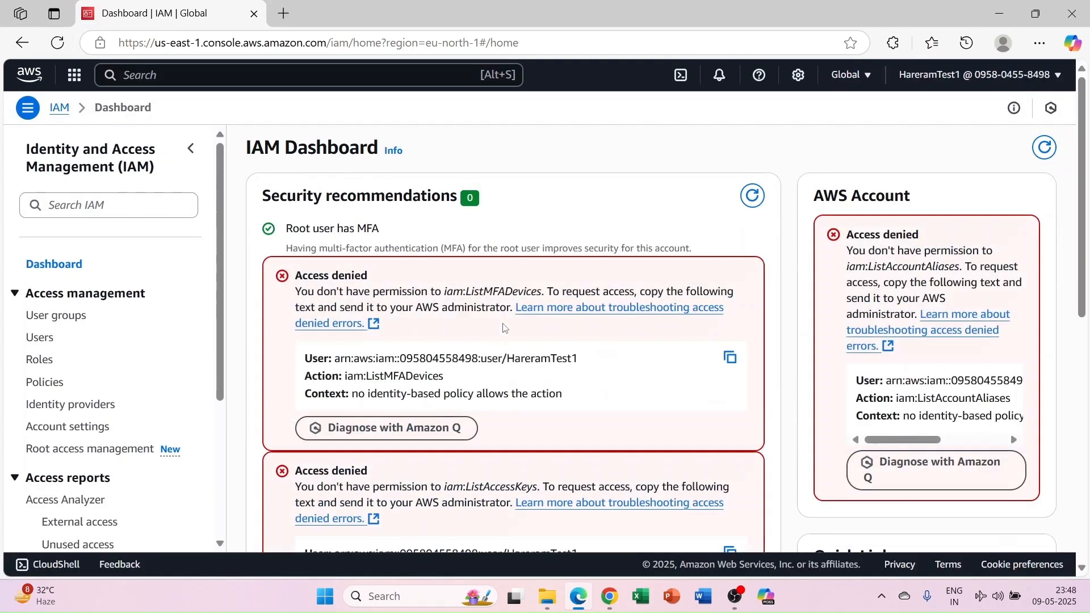
{"action": "scroll", "coordinate": [552, 524], "scroll_direction": "down", "scroll_amount": 5}
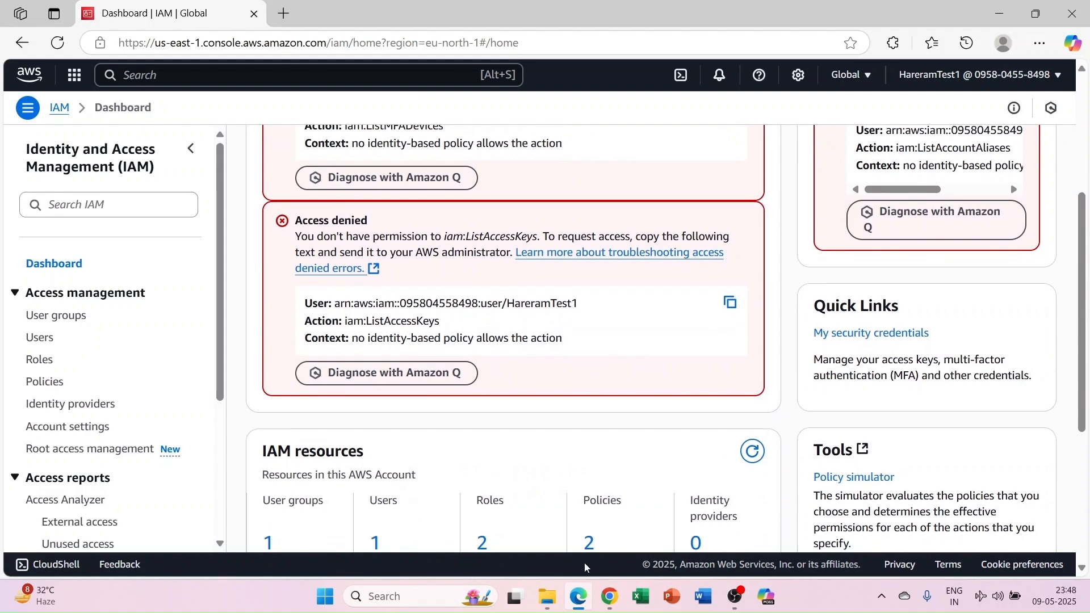
Step: Return to Chrome and check the test user's group membership and the users listed in the userDevs group
{"action": "left_click", "coordinate": [610, 596]}
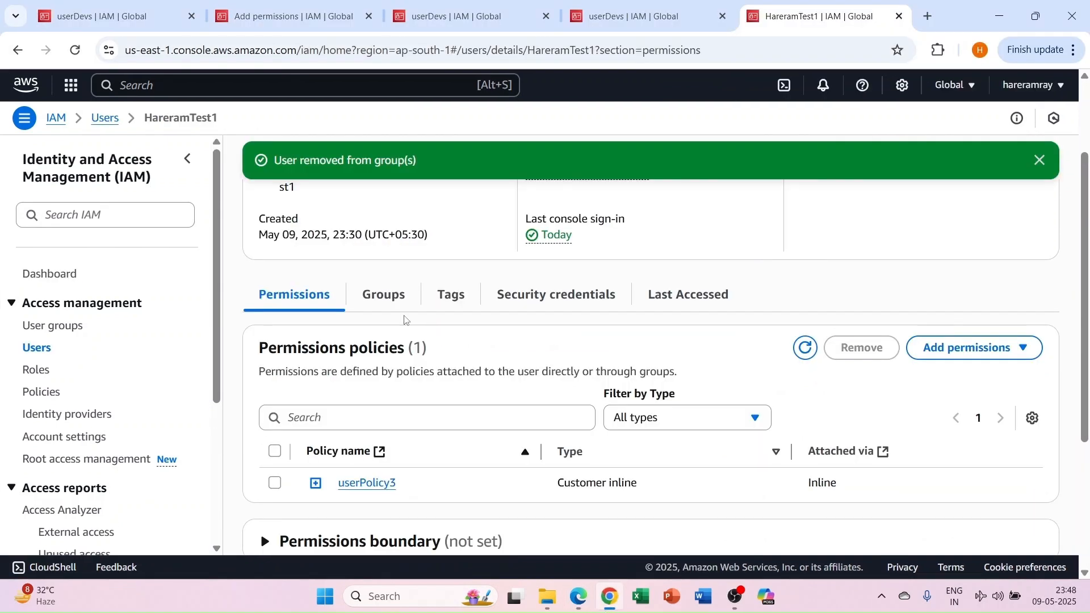
{"action": "left_click", "coordinate": [384, 301]}
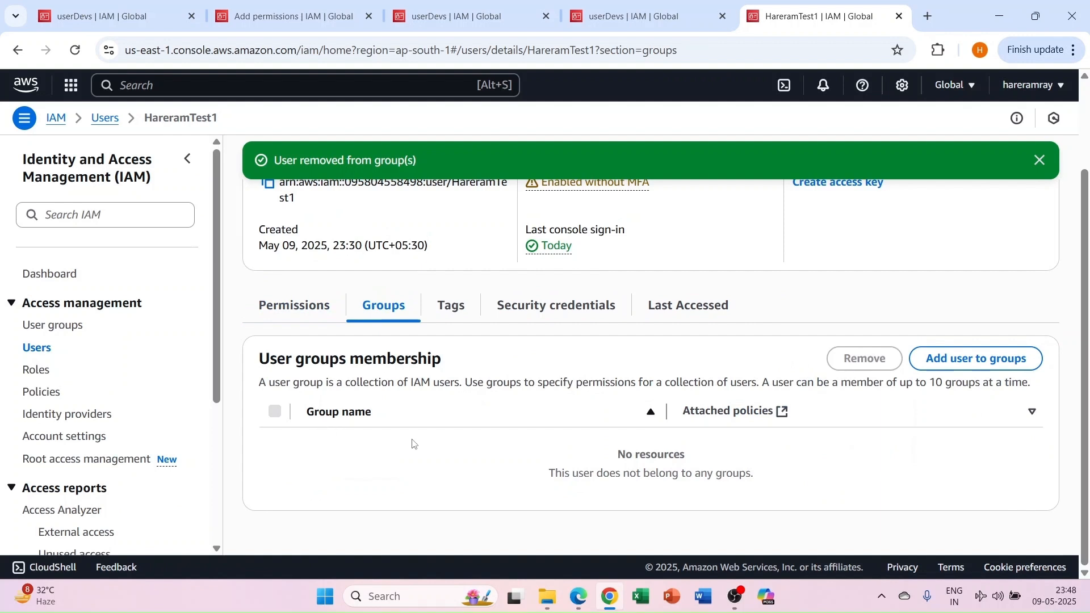
{"action": "left_click", "coordinate": [65, 329]}
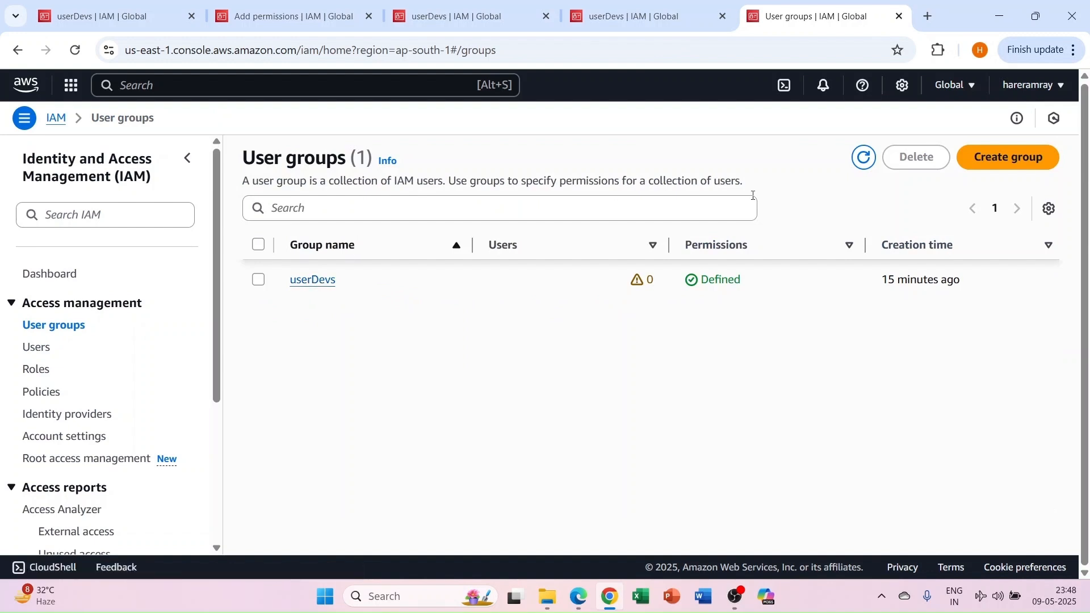
{"action": "left_click", "coordinate": [307, 280]}
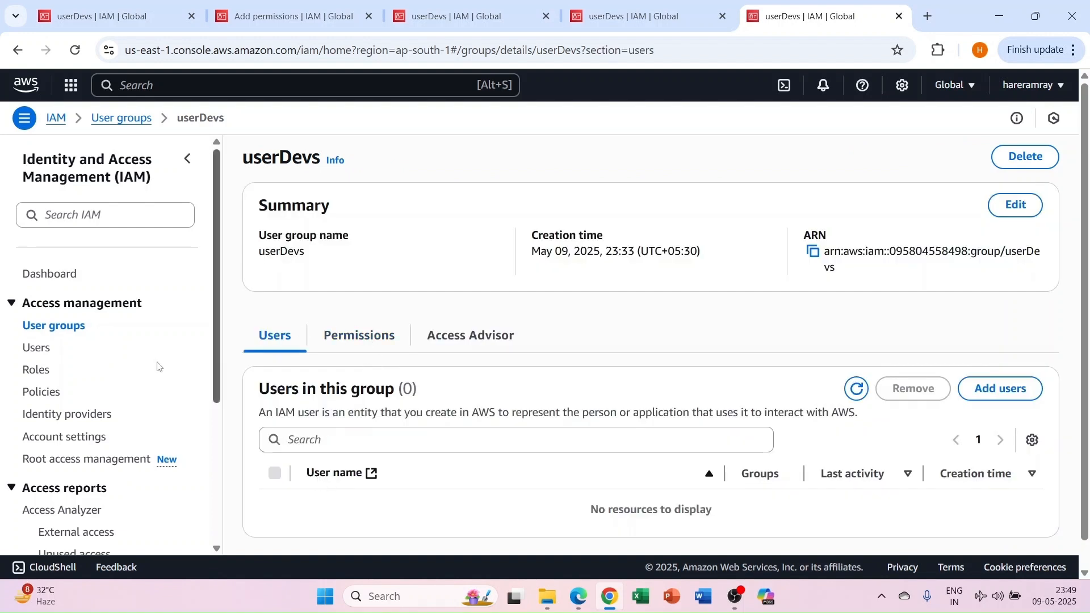
Step: Recheck the test user's permissions policies and groups, and reopen the userDevs group to view its users
{"action": "left_click", "coordinate": [34, 354]}
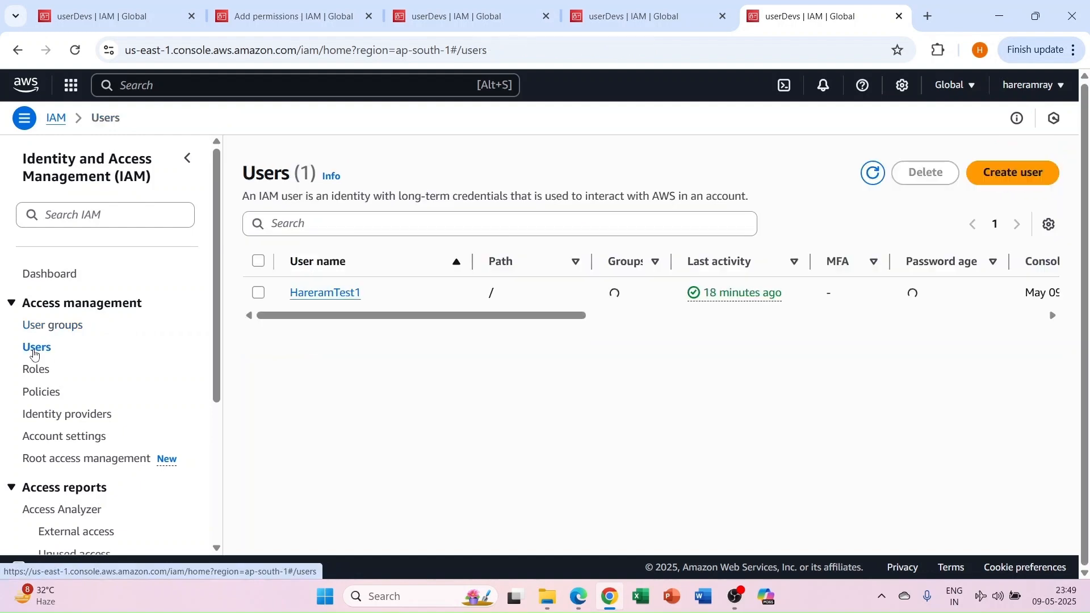
{"action": "left_click", "coordinate": [313, 296]}
{"action": "scroll", "coordinate": [275, 438], "scroll_direction": "down", "scroll_amount": 2}
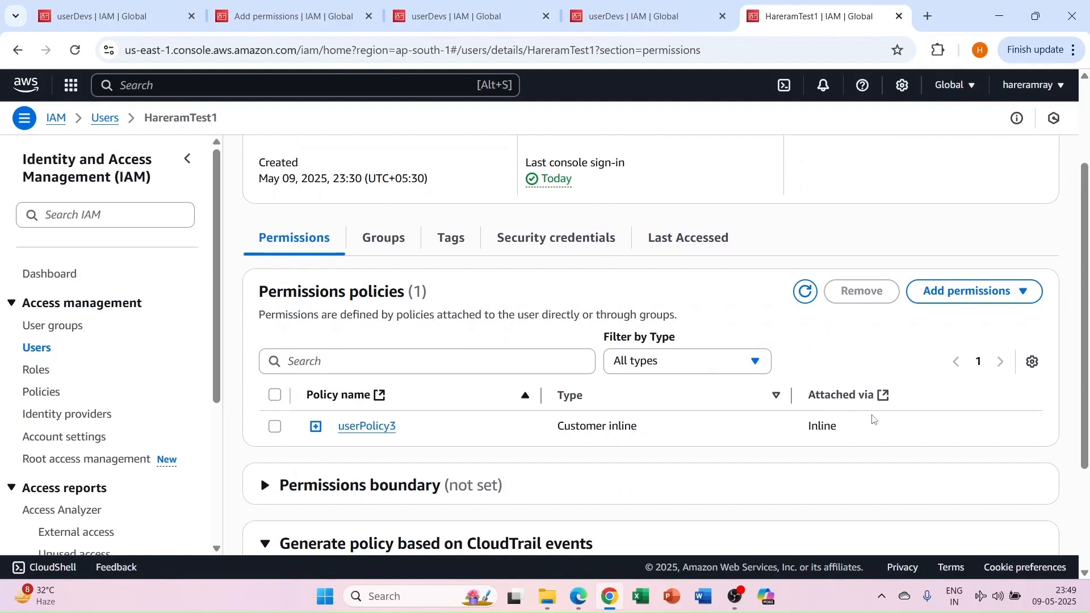
{"action": "left_click", "coordinate": [383, 239]}
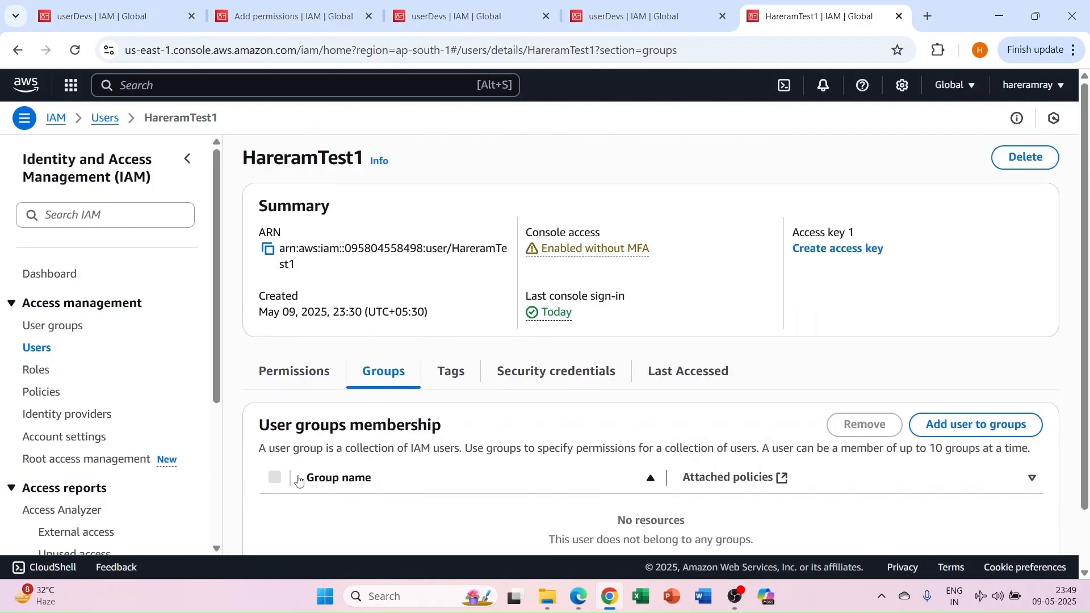
{"action": "left_click", "coordinate": [326, 372]}
{"action": "left_click", "coordinate": [65, 325]}
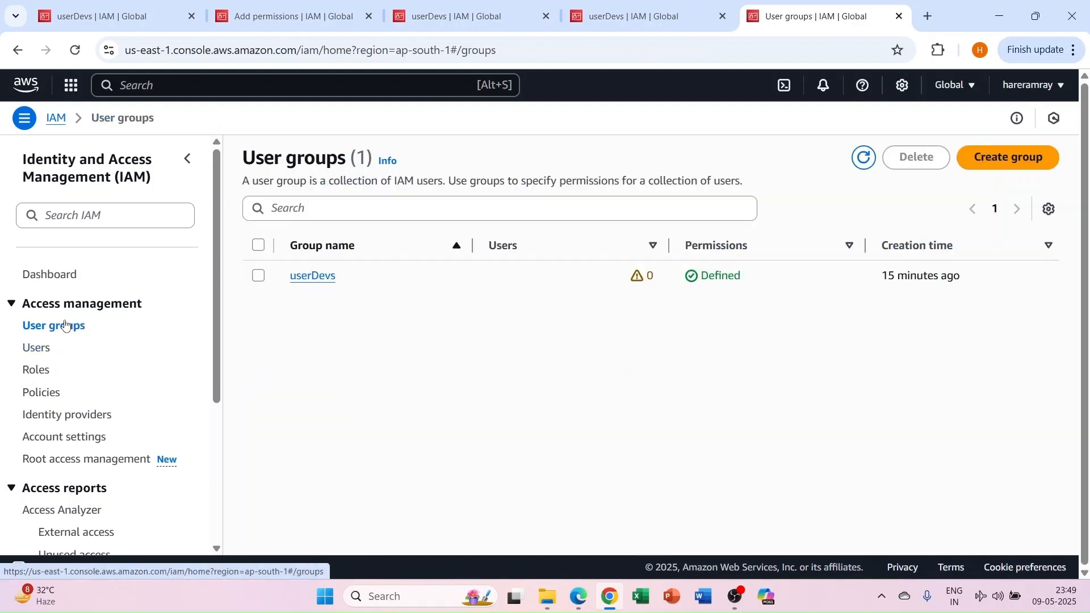
{"action": "left_click", "coordinate": [311, 276]}
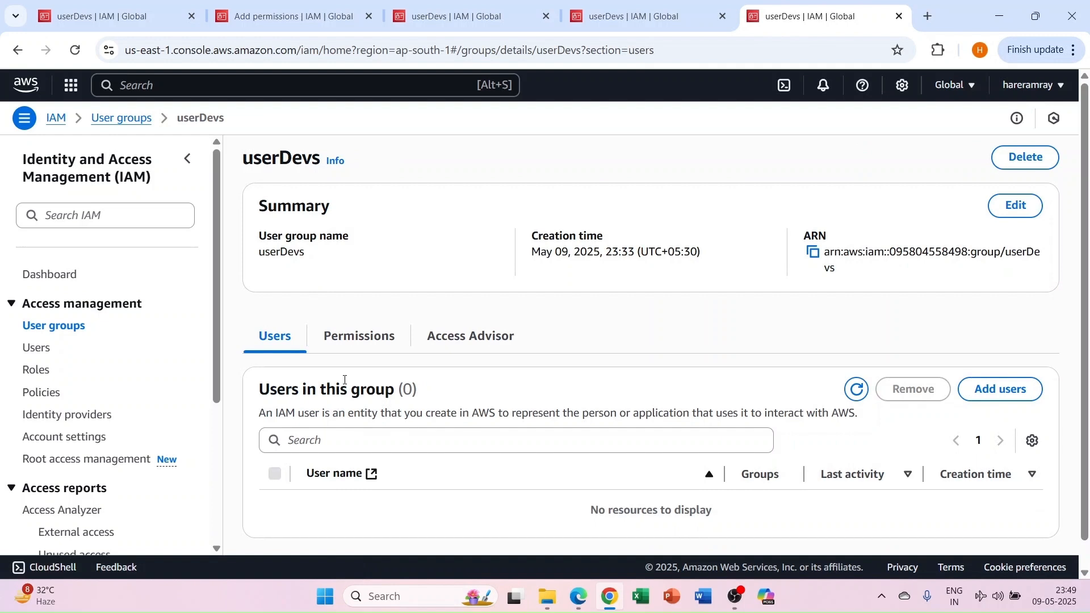
Step: Add the test user to the userDevs group, and reopen the group to check its users
{"action": "left_click", "coordinate": [982, 391]}
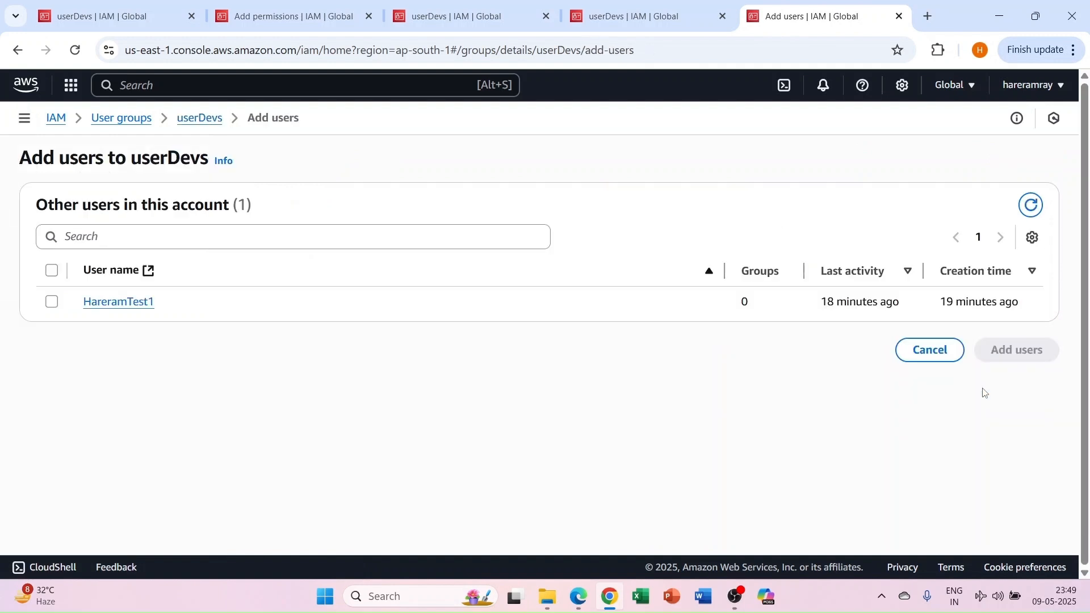
{"action": "left_click", "coordinate": [64, 304]}
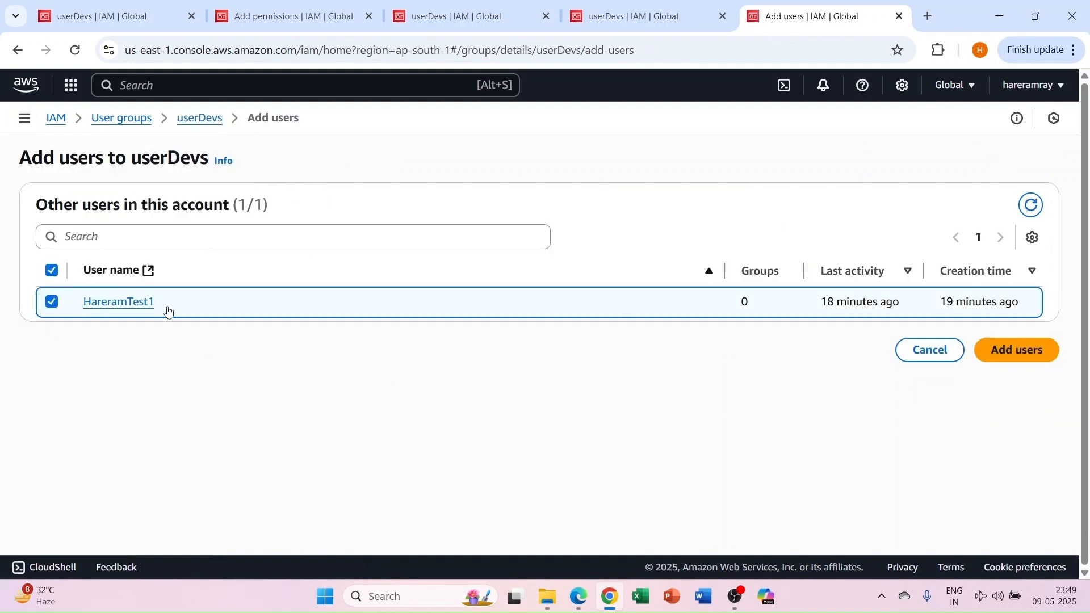
{"action": "left_click", "coordinate": [1007, 349]}
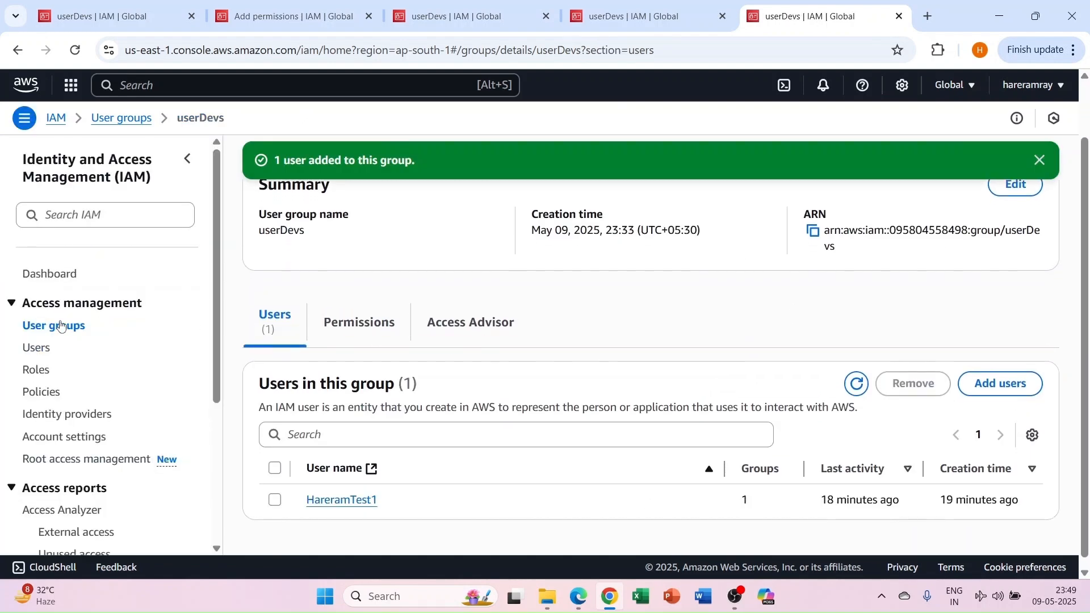
{"action": "left_click", "coordinate": [47, 327]}
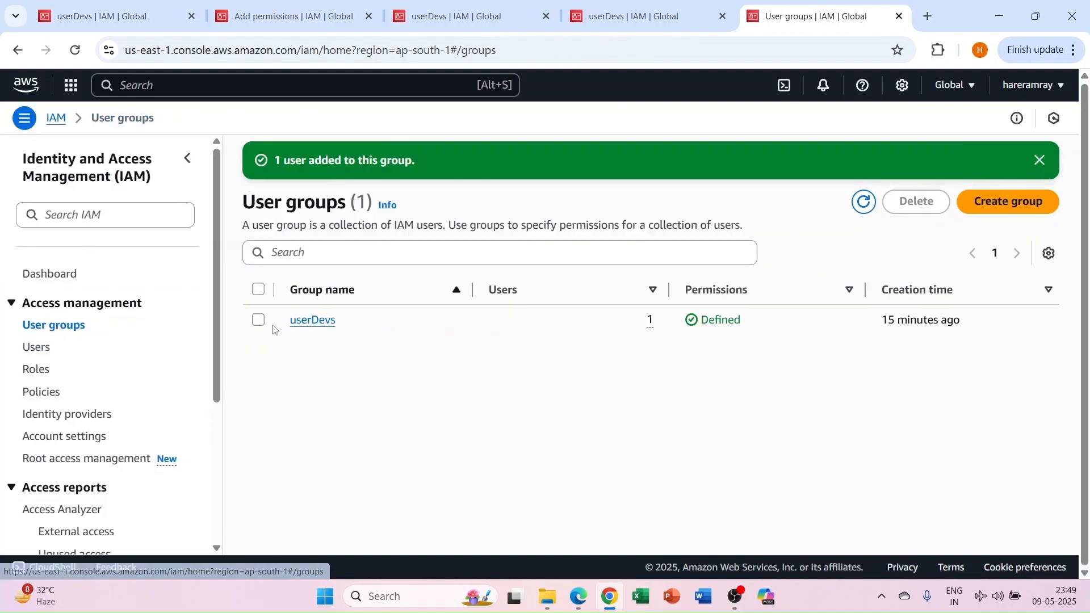
{"action": "left_click", "coordinate": [314, 320]}
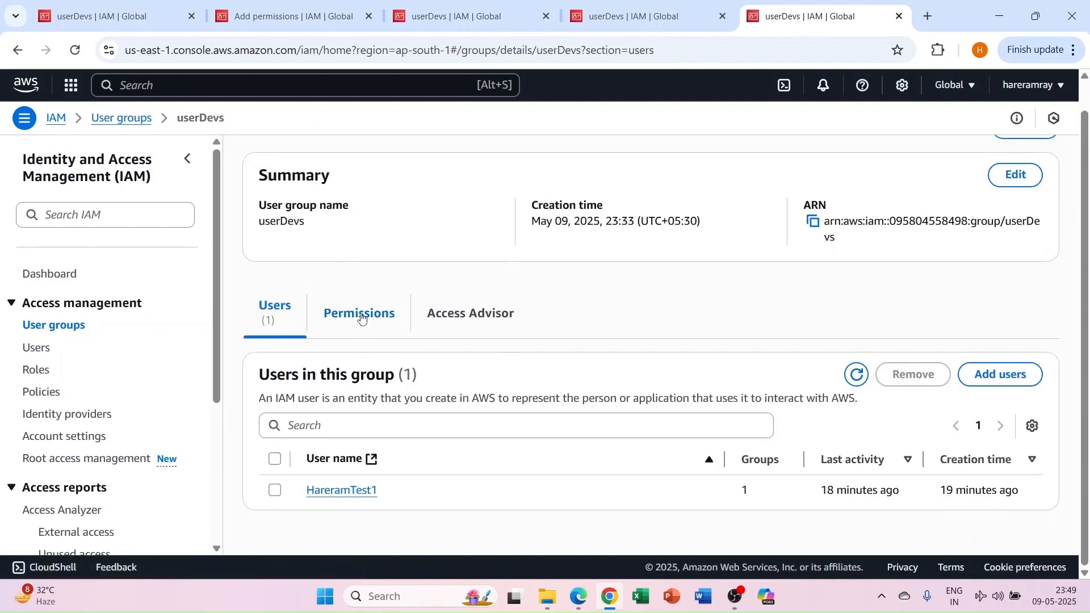
{"action": "left_click", "coordinate": [362, 319]}
{"action": "left_click", "coordinate": [288, 312]}
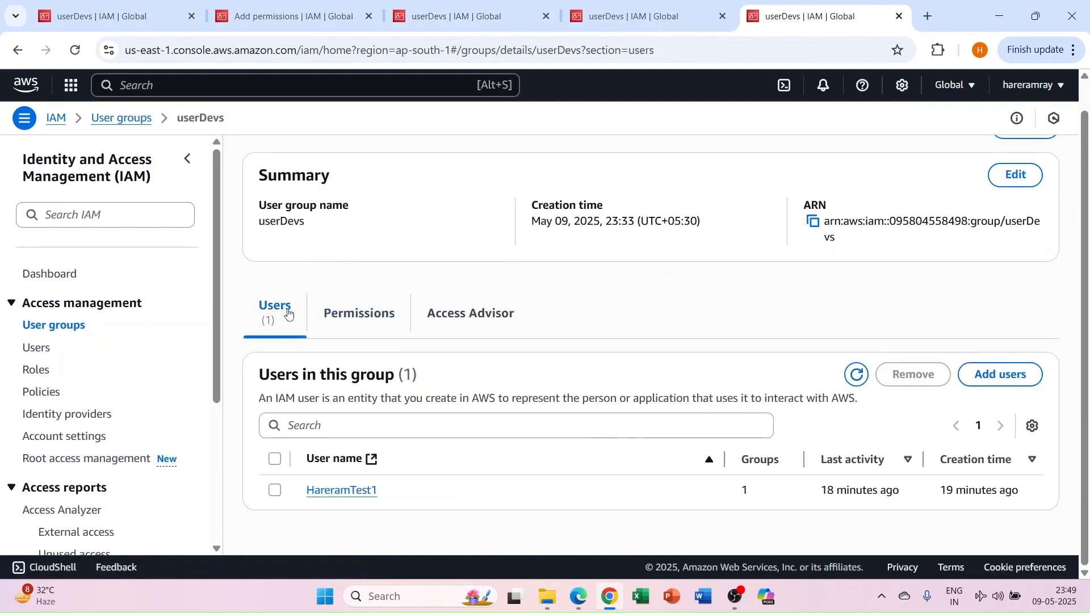
Step: Open the test user from the userDevs group and remove its directly attached inline policy userPolicy3
{"action": "left_click", "coordinate": [341, 490]}
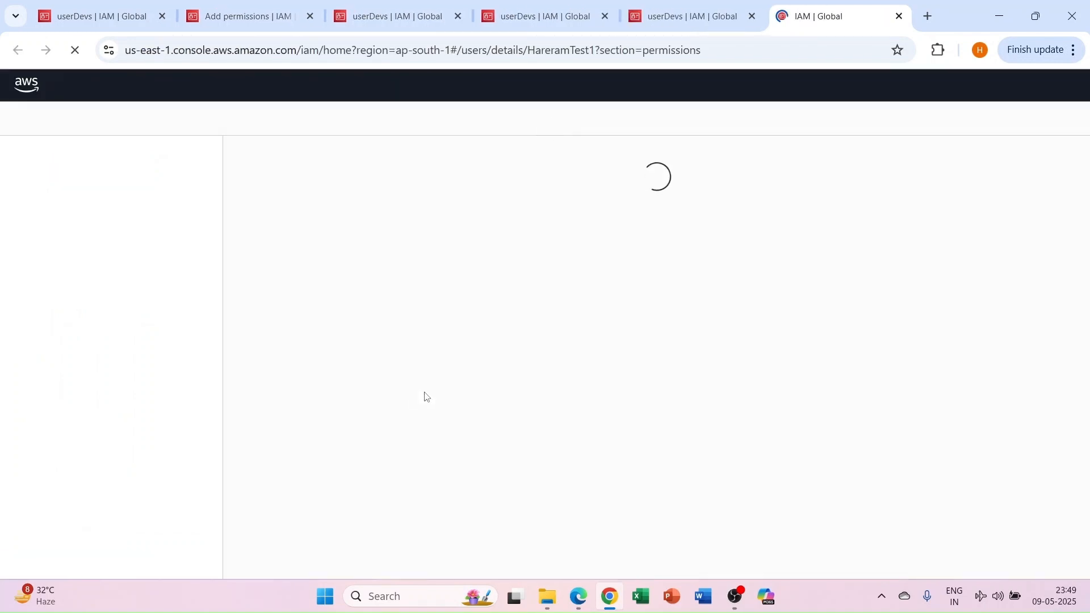
{"action": "scroll", "coordinate": [380, 319], "scroll_direction": "down", "scroll_amount": 1}
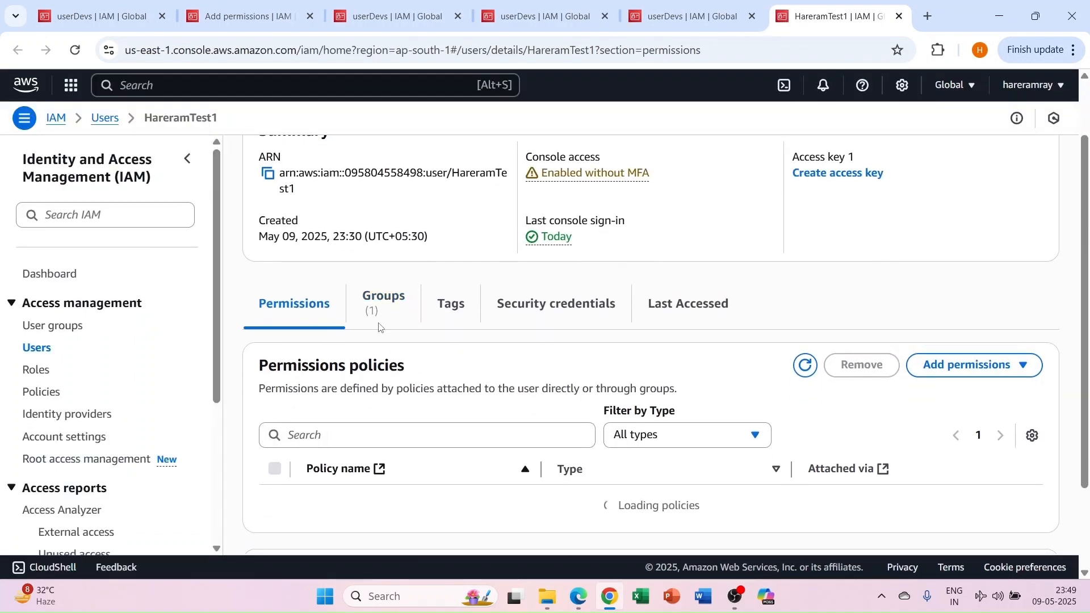
{"action": "scroll", "coordinate": [429, 381], "scroll_direction": "down", "scroll_amount": 1}
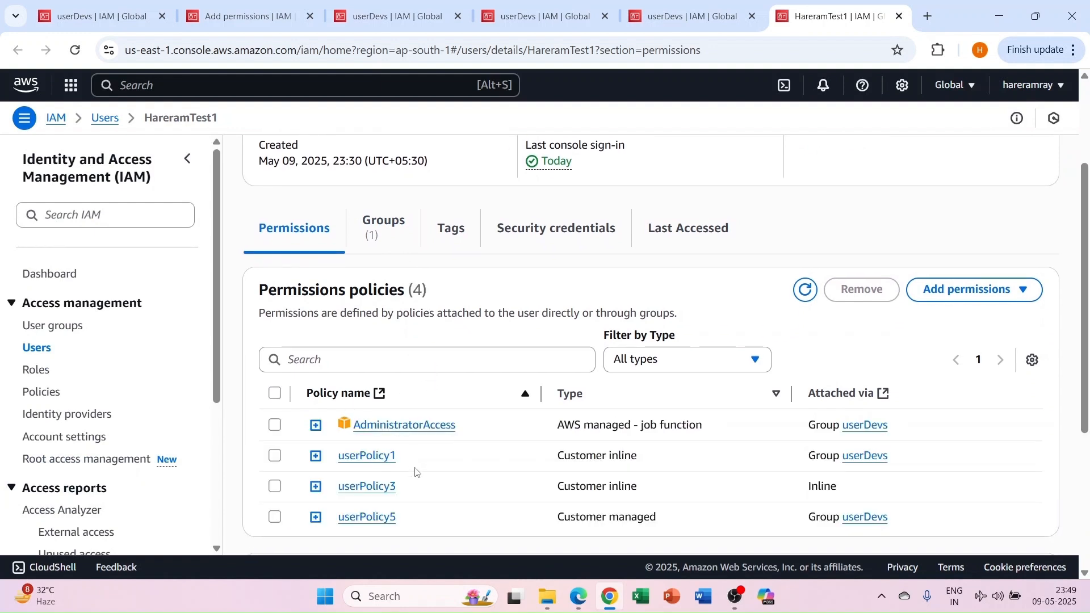
{"action": "left_click", "coordinate": [274, 488]}
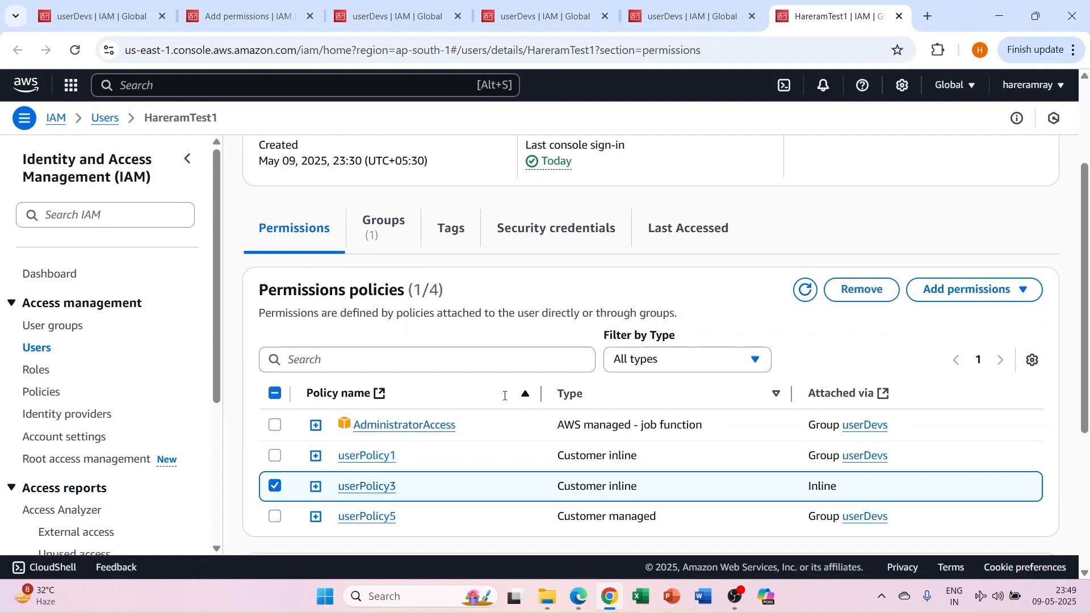
{"action": "left_click", "coordinate": [858, 295]}
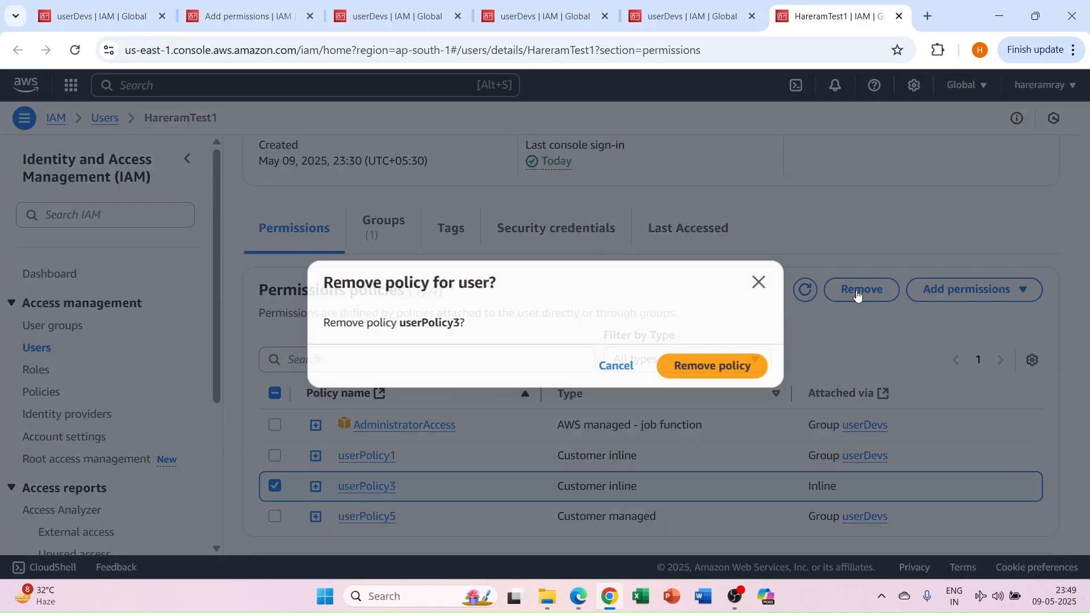
{"action": "left_click_drag", "start_coordinate": [324, 323], "coordinate": [469, 324]}
{"action": "left_click", "coordinate": [695, 366]}
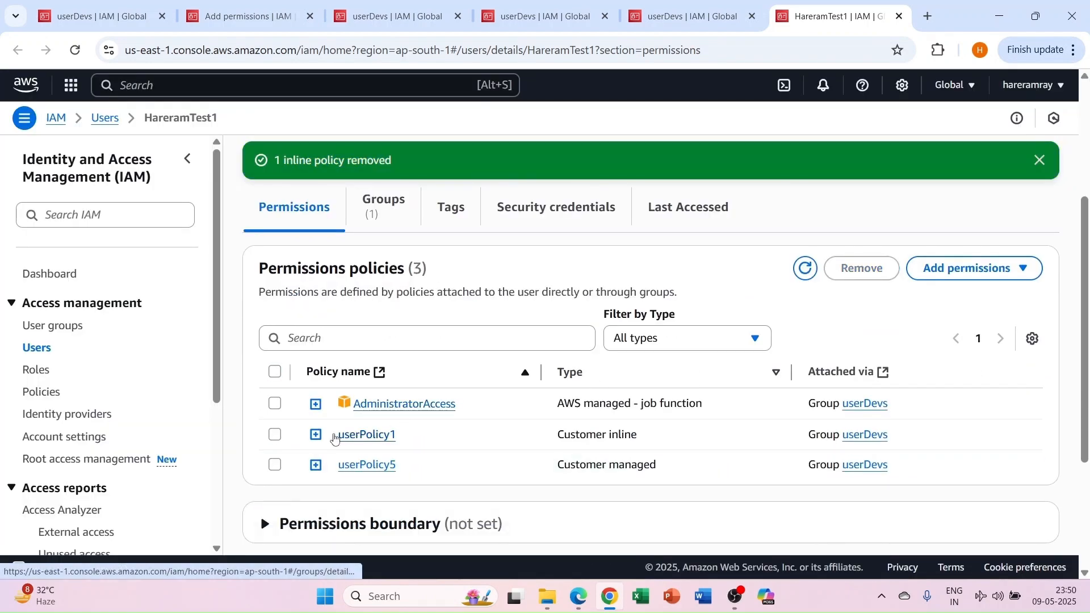
Step: Review the test user's group membership and remaining permissions policies
{"action": "scroll", "coordinate": [526, 345], "scroll_direction": "up", "scroll_amount": 1}
{"action": "left_click", "coordinate": [382, 292]}
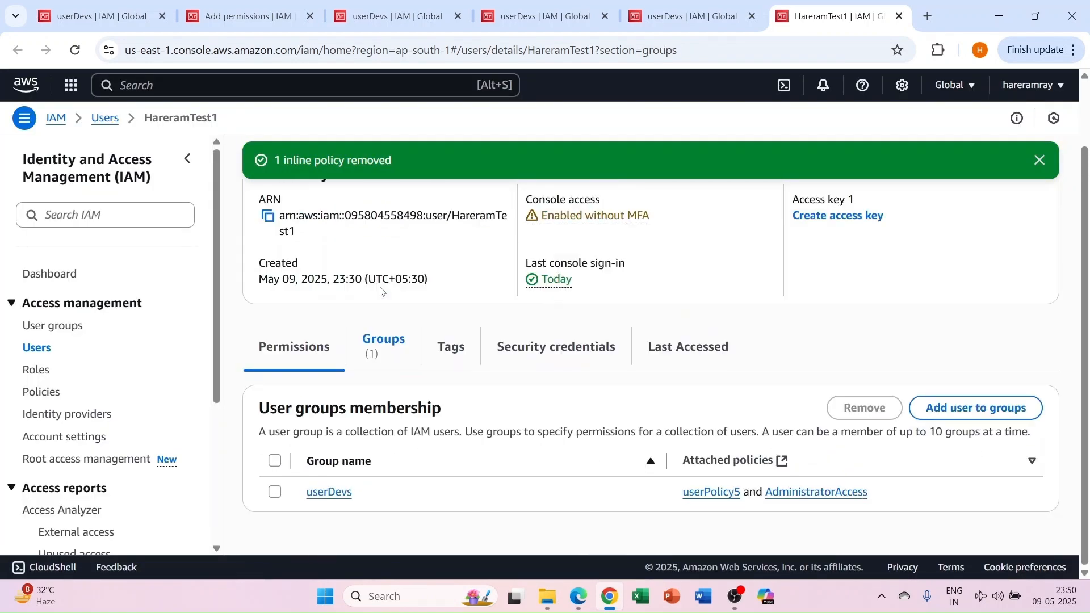
{"action": "left_click", "coordinate": [286, 344]}
{"action": "scroll", "coordinate": [250, 420], "scroll_direction": "down", "scroll_amount": 3}
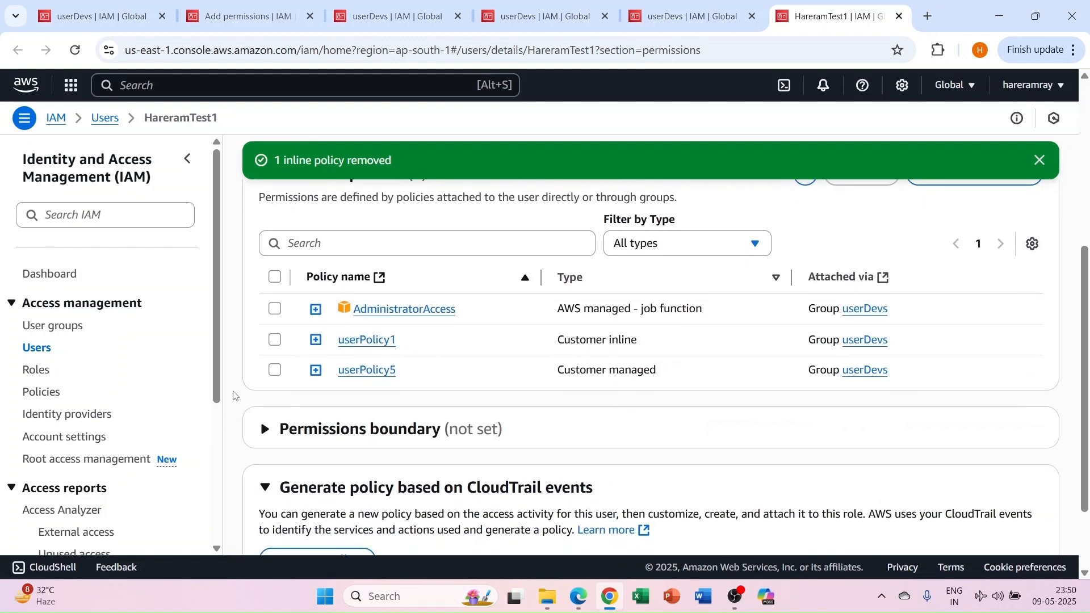
{"action": "left_click", "coordinate": [274, 369]}
{"action": "scroll", "coordinate": [765, 286], "scroll_direction": "up", "scroll_amount": 1}
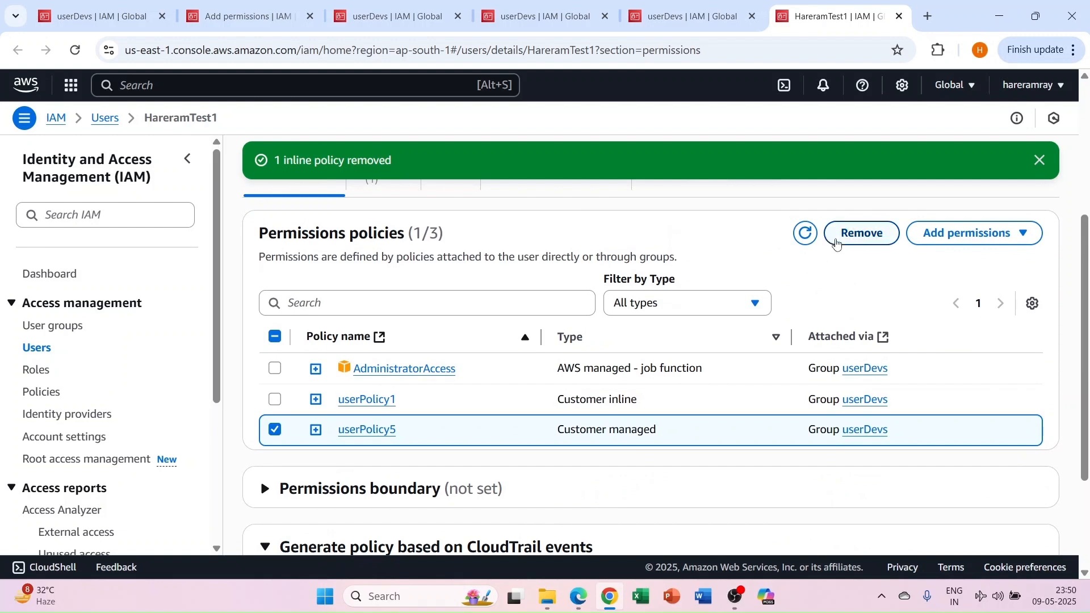
{"action": "left_click", "coordinate": [862, 233]}
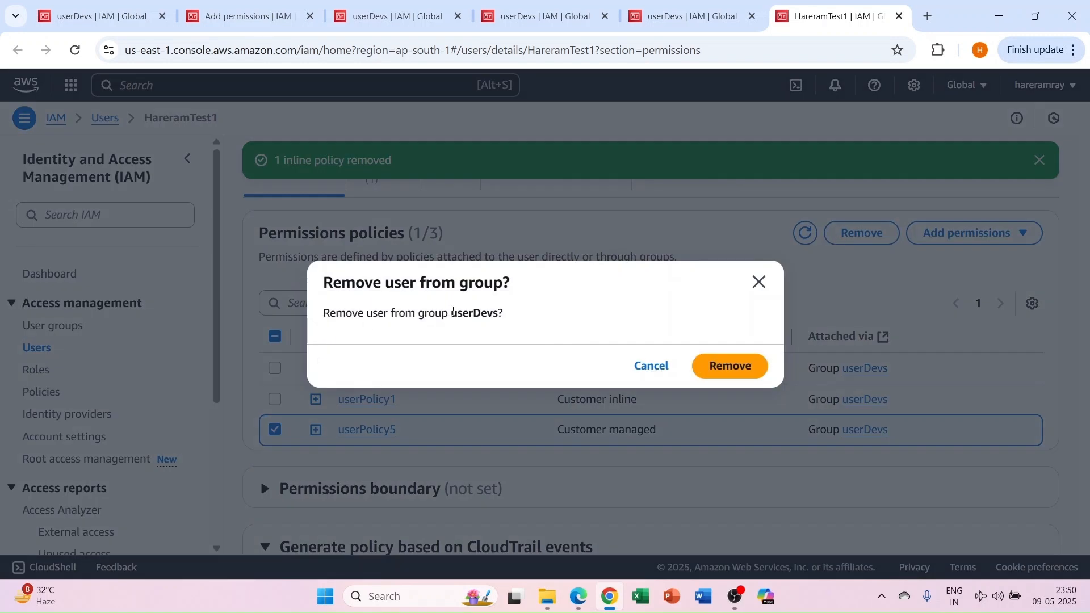
{"action": "left_click_drag", "start_coordinate": [452, 312], "coordinate": [499, 312]}
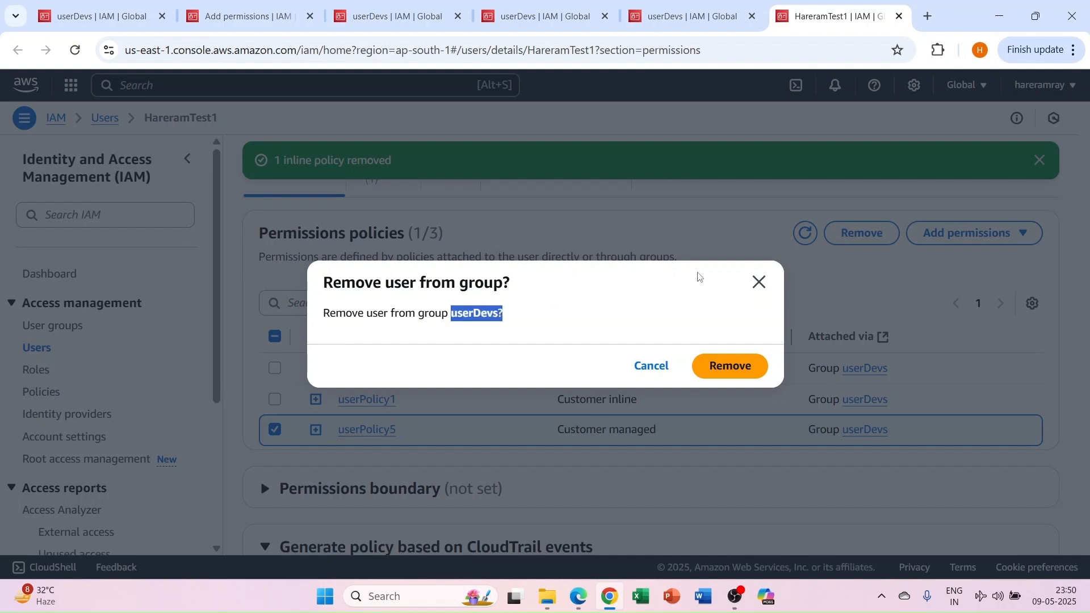
{"action": "left_click", "coordinate": [759, 281]}
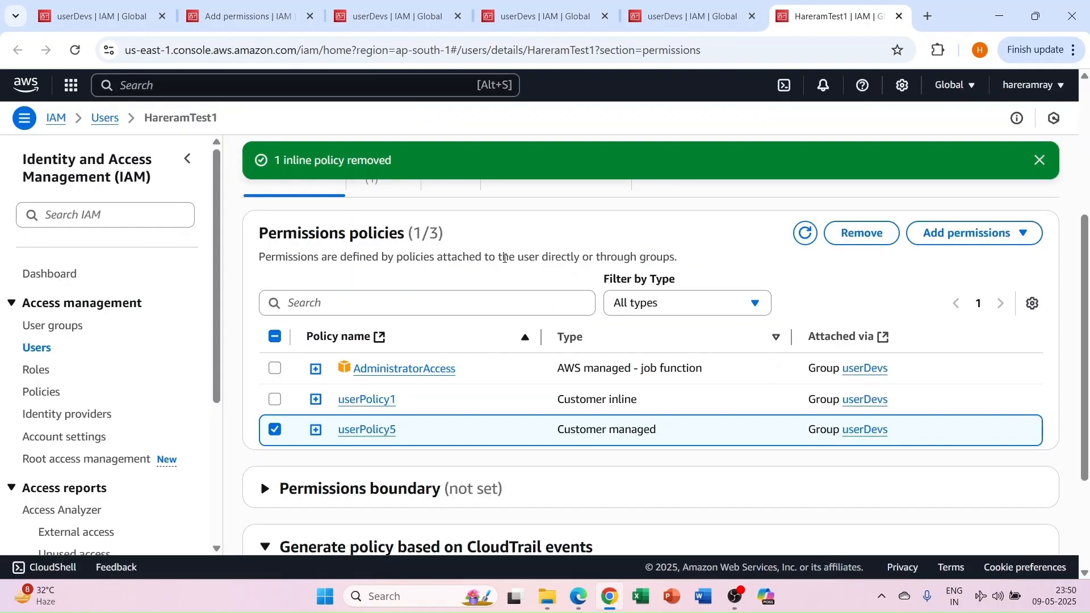
Step: Open the userDevs group and examine its permissions policies and the users in it
{"action": "scroll", "coordinate": [505, 258], "scroll_direction": "up", "scroll_amount": 2}
{"action": "scroll", "coordinate": [366, 284], "scroll_direction": "up", "scroll_amount": 2}
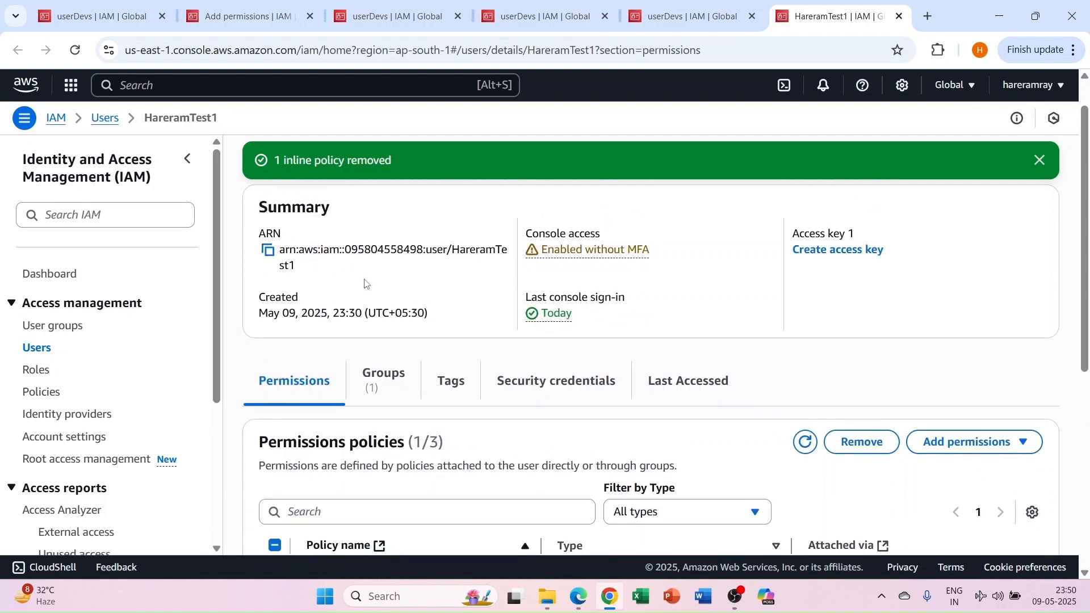
{"action": "scroll", "coordinate": [386, 320], "scroll_direction": "down", "scroll_amount": 2}
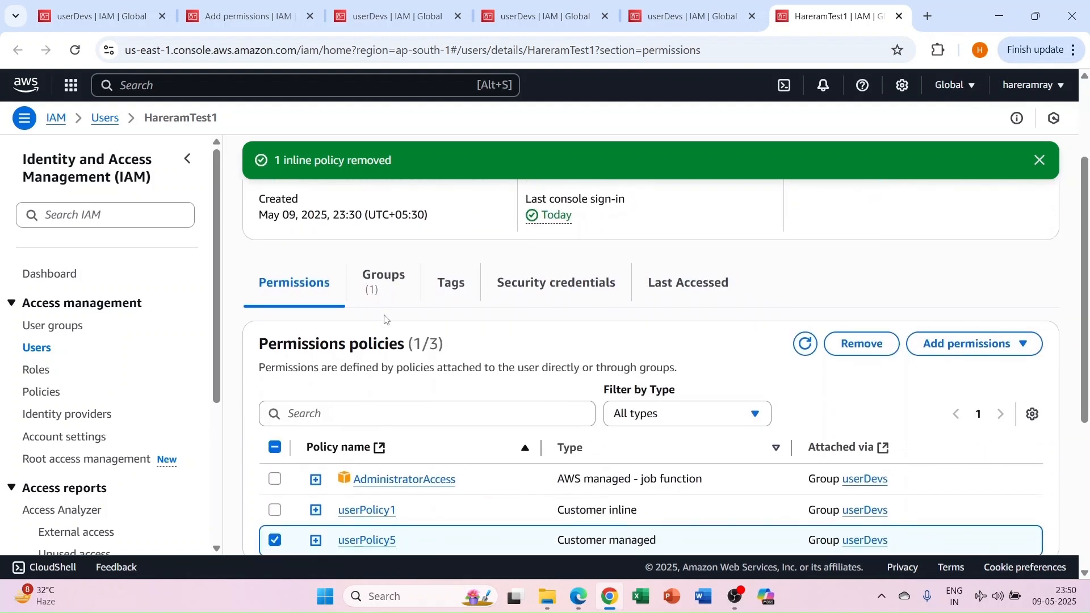
{"action": "left_click", "coordinate": [50, 333]}
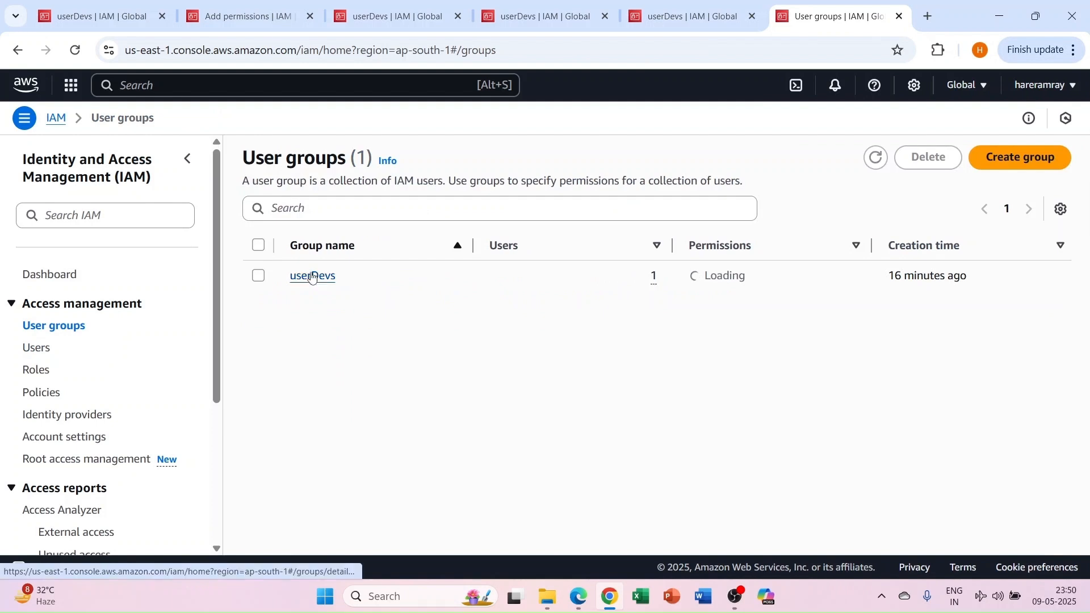
{"action": "left_click", "coordinate": [313, 276]}
{"action": "scroll", "coordinate": [548, 329], "scroll_direction": "down", "scroll_amount": 1}
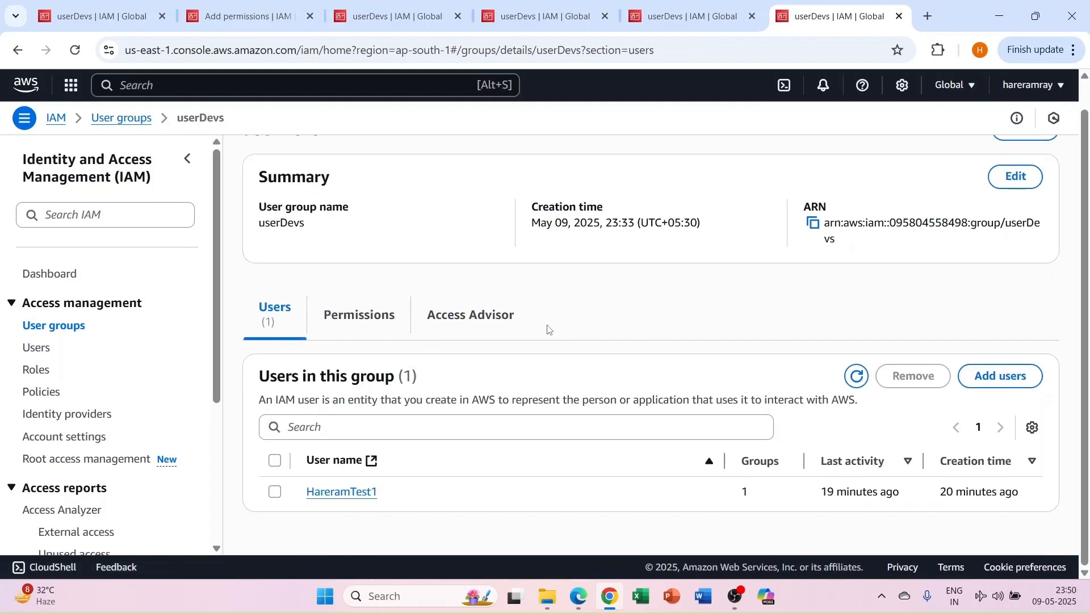
{"action": "left_click", "coordinate": [358, 316]}
{"action": "scroll", "coordinate": [490, 479], "scroll_direction": "down", "scroll_amount": 2}
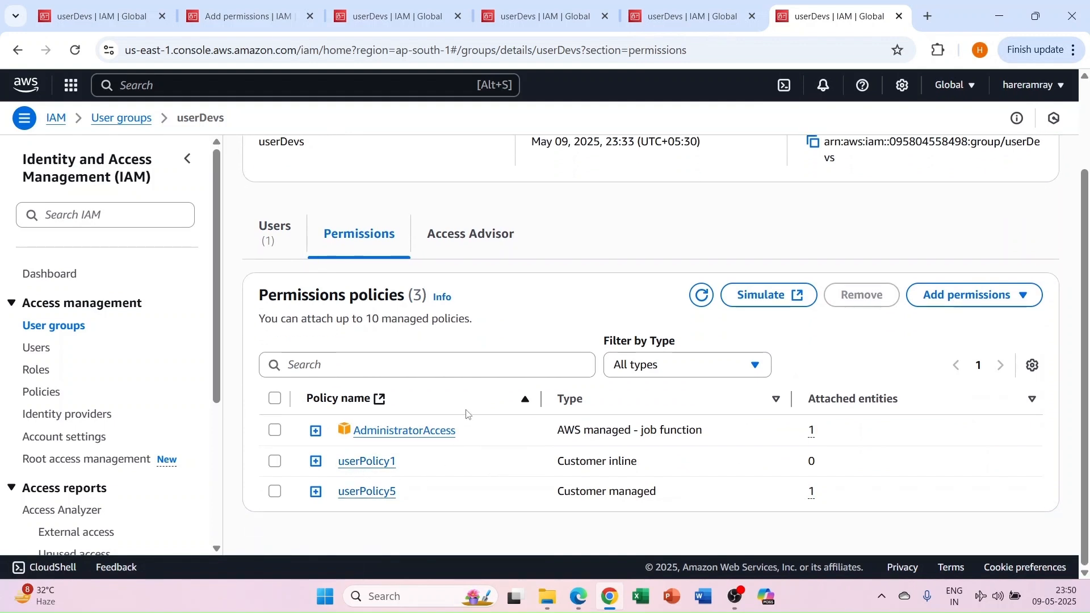
{"action": "left_click", "coordinate": [277, 233]}
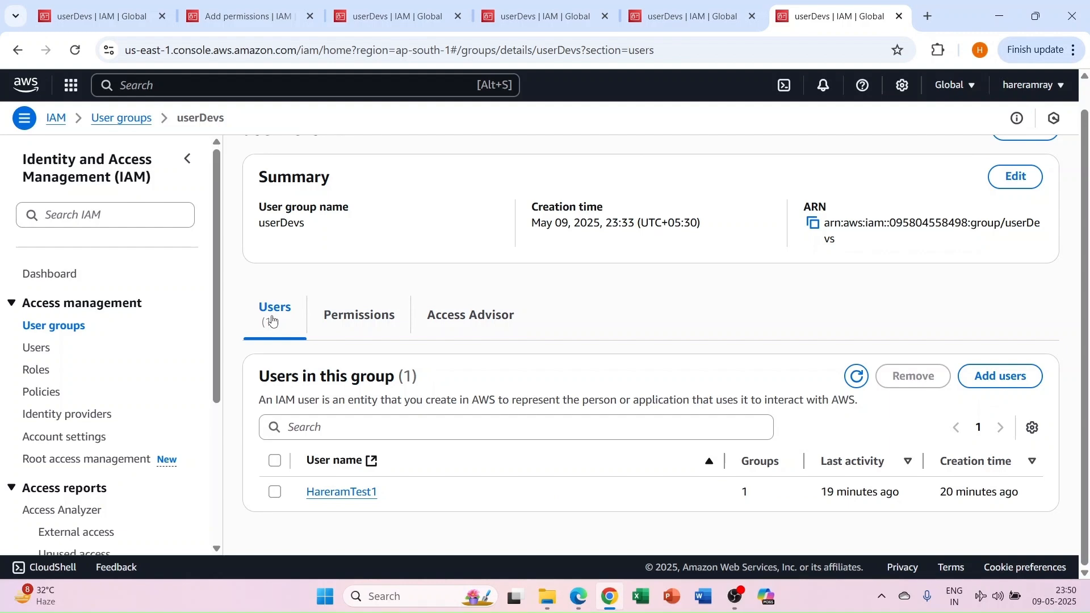
{"action": "left_click", "coordinate": [361, 317]}
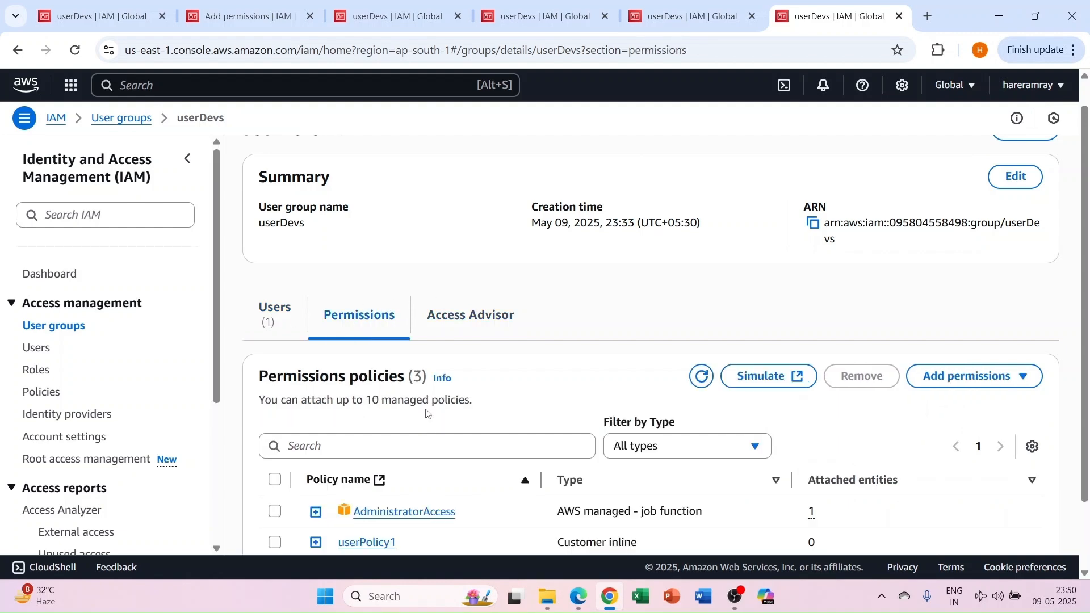
{"action": "scroll", "coordinate": [427, 414], "scroll_direction": "down", "scroll_amount": 2}
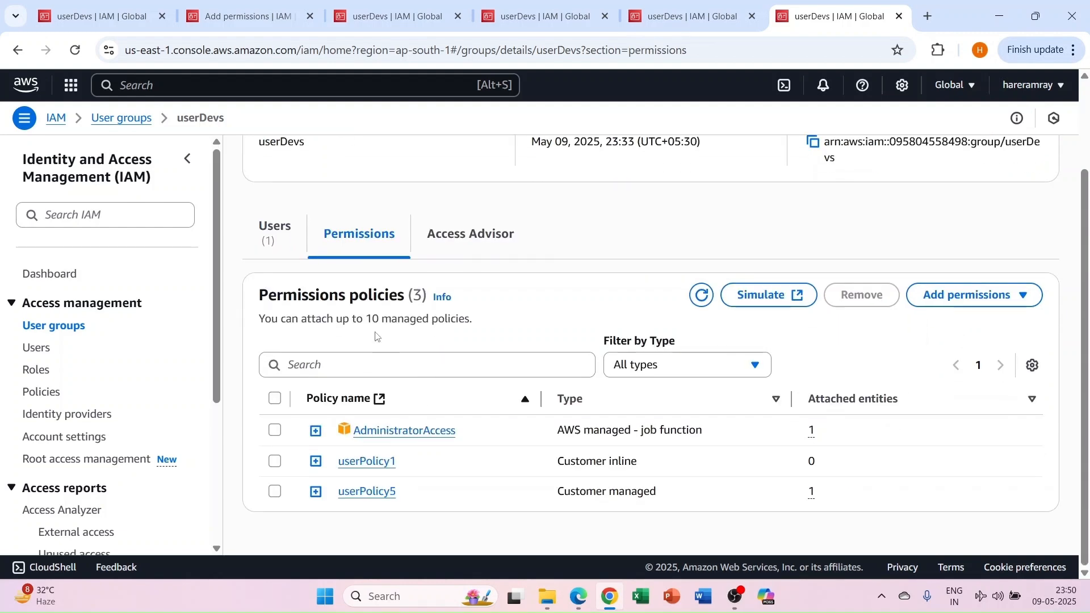
{"action": "scroll", "coordinate": [375, 336], "scroll_direction": "up", "scroll_amount": 2}
{"action": "scroll", "coordinate": [377, 340], "scroll_direction": "down", "scroll_amount": 2}
{"action": "scroll", "coordinate": [377, 339], "scroll_direction": "up", "scroll_amount": 2}
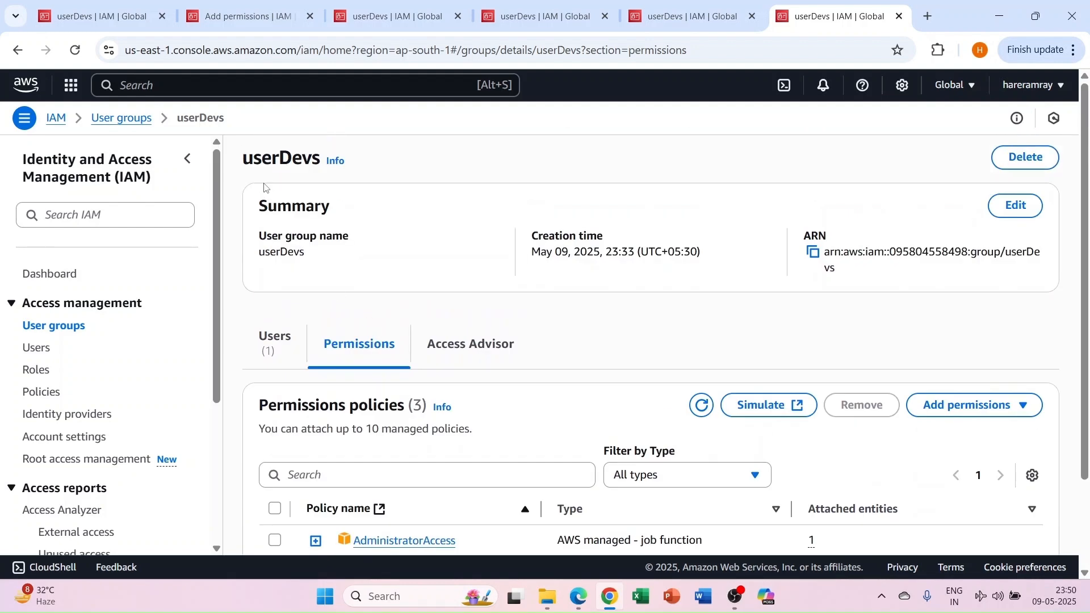
{"action": "scroll", "coordinate": [422, 303], "scroll_direction": "down", "scroll_amount": 3}
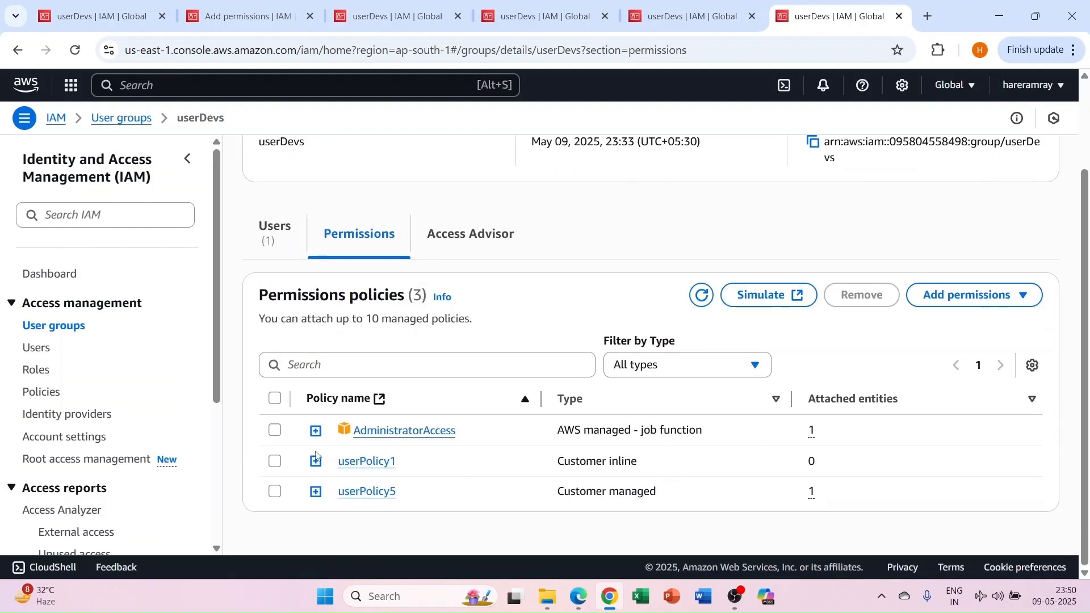
{"action": "left_click", "coordinate": [275, 462]}
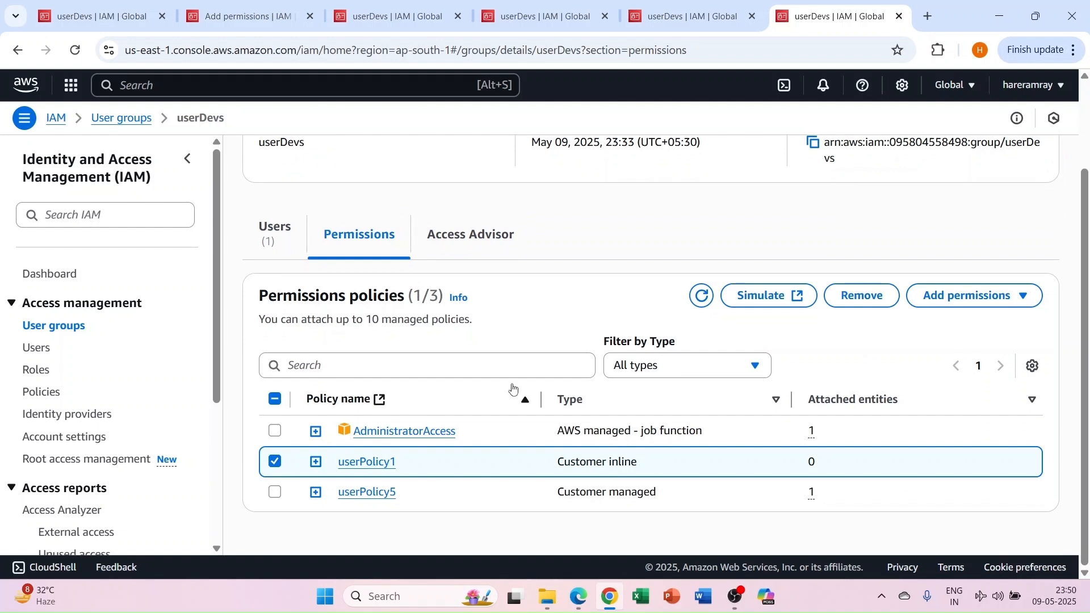
{"action": "left_click", "coordinate": [863, 297]}
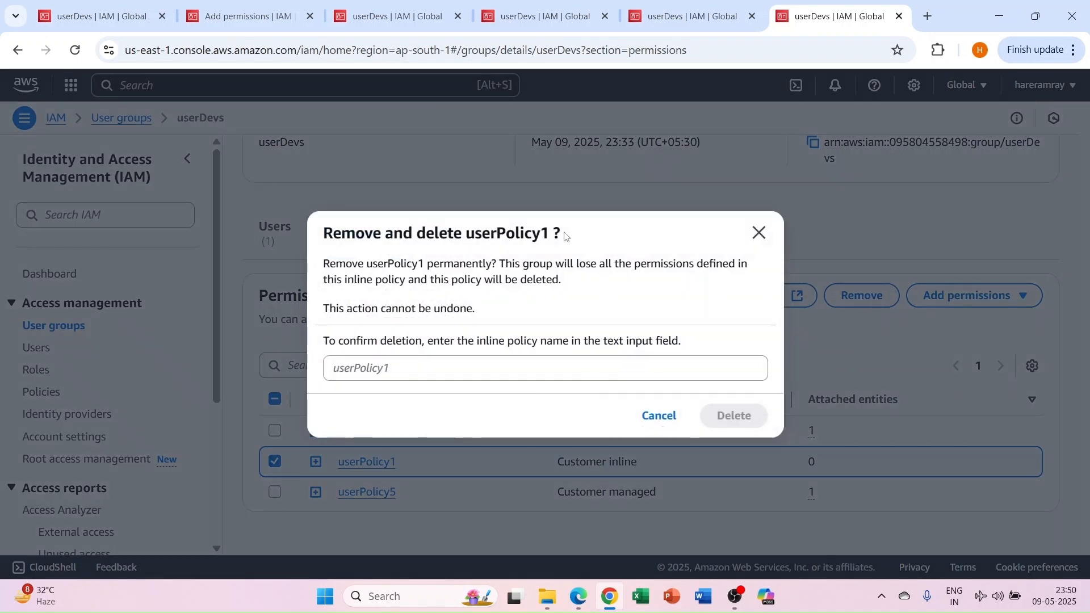
{"action": "left_click_drag", "start_coordinate": [565, 236], "coordinate": [316, 241]}
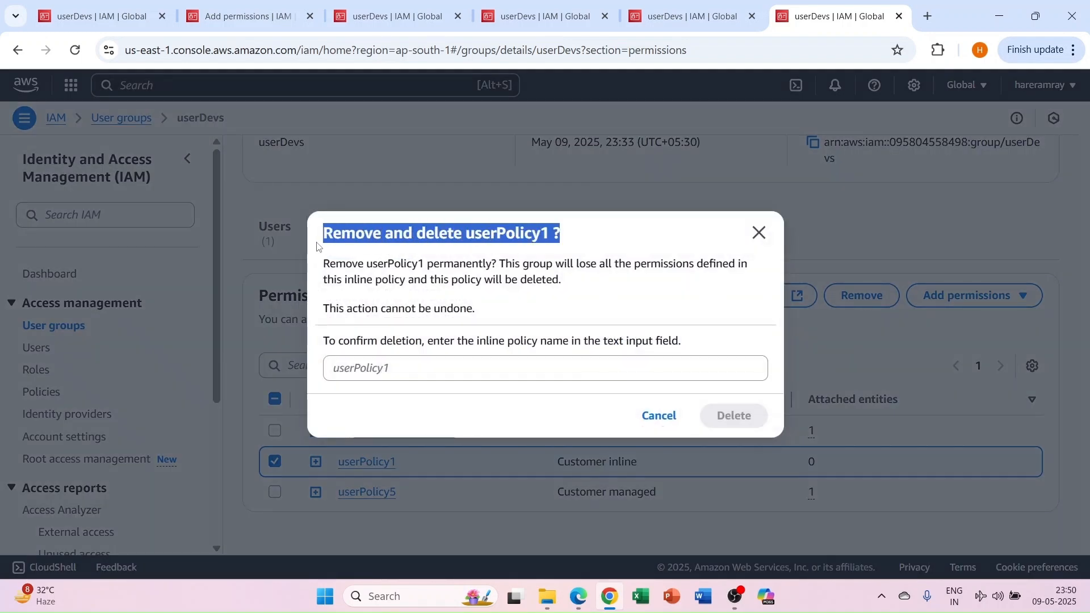
{"action": "left_click", "coordinate": [365, 369]}
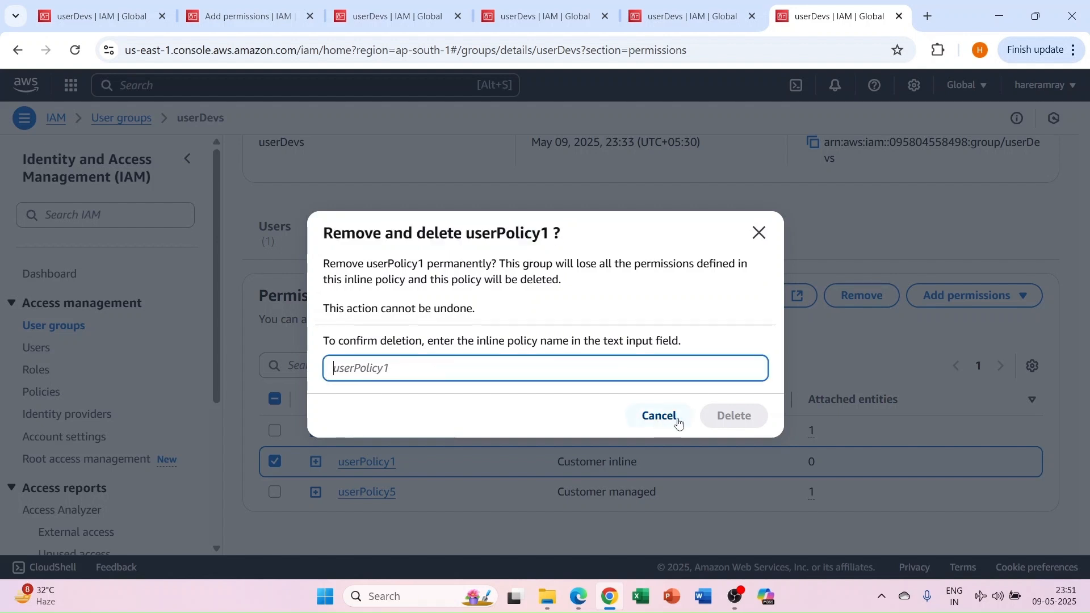
{"action": "left_click", "coordinate": [662, 416]}
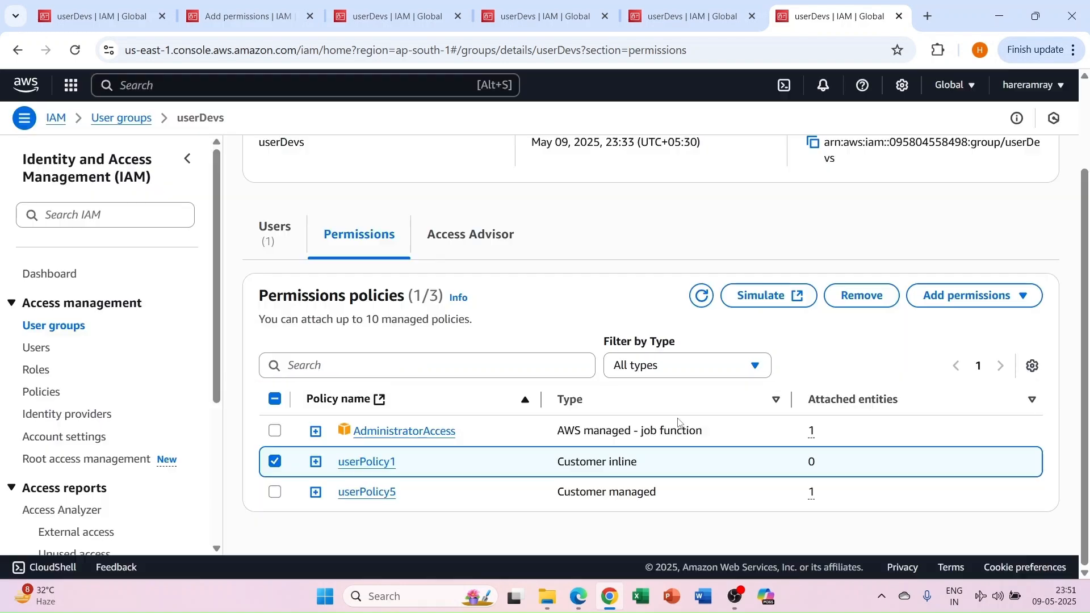
Step: Recheck the userDevs group's users and return to its list of permissions policies
{"action": "left_click", "coordinate": [270, 235]}
{"action": "left_click", "coordinate": [360, 314]}
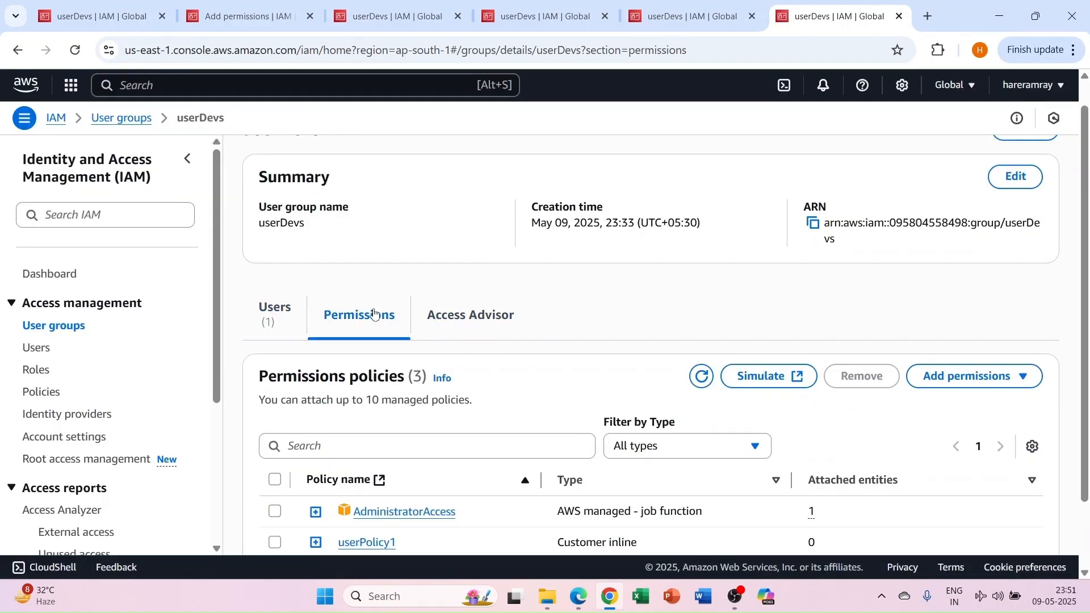
{"action": "scroll", "coordinate": [520, 368], "scroll_direction": "down", "scroll_amount": 2}
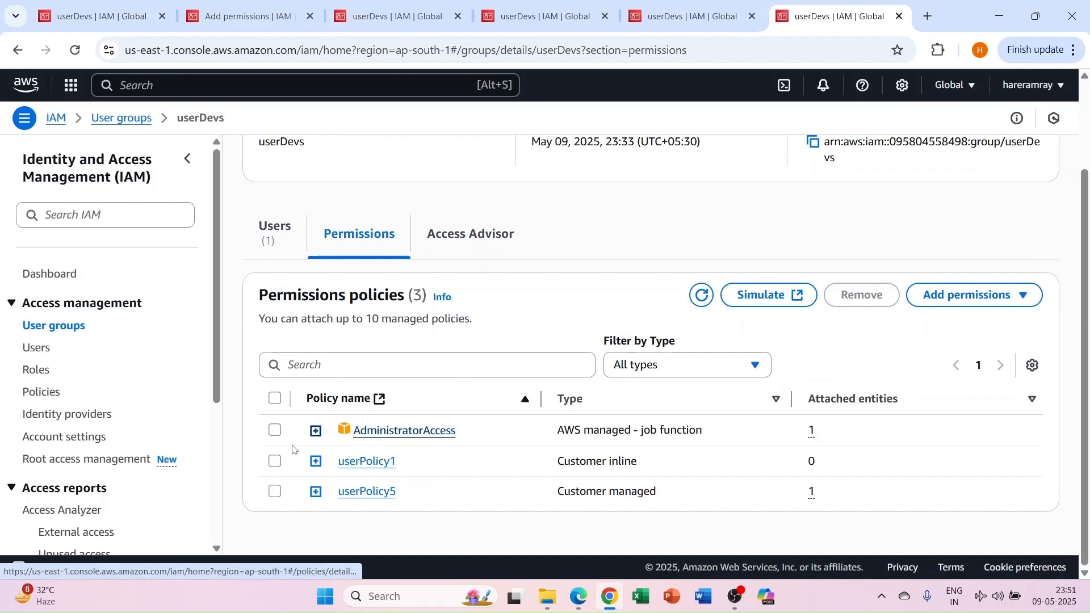
Step: Open the test user's details and review its permissions policies and what each is attached through
{"action": "left_click", "coordinate": [276, 461]}
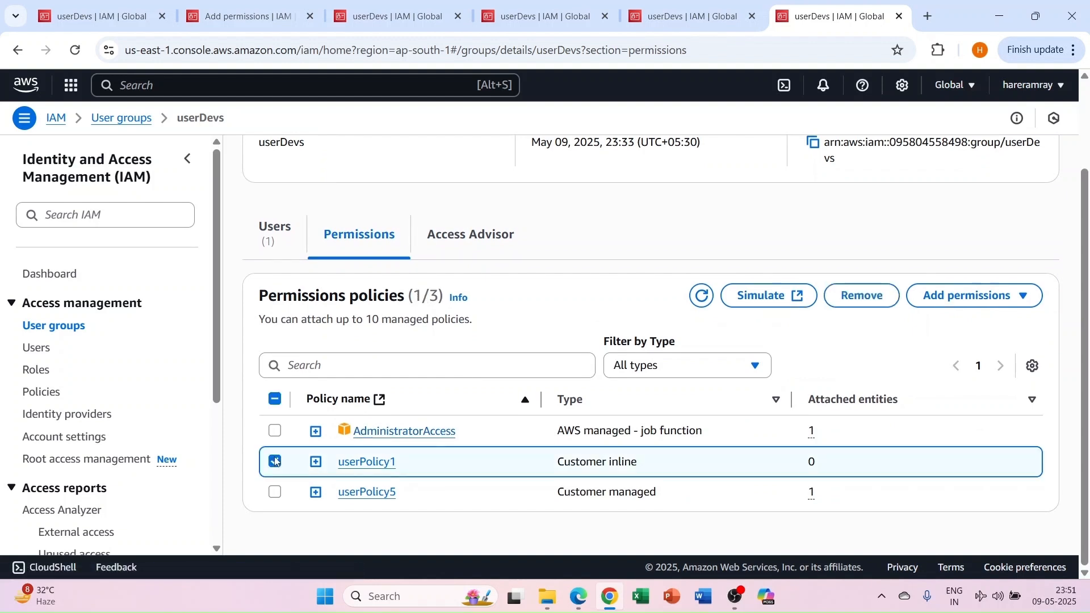
{"action": "left_click", "coordinate": [280, 242]}
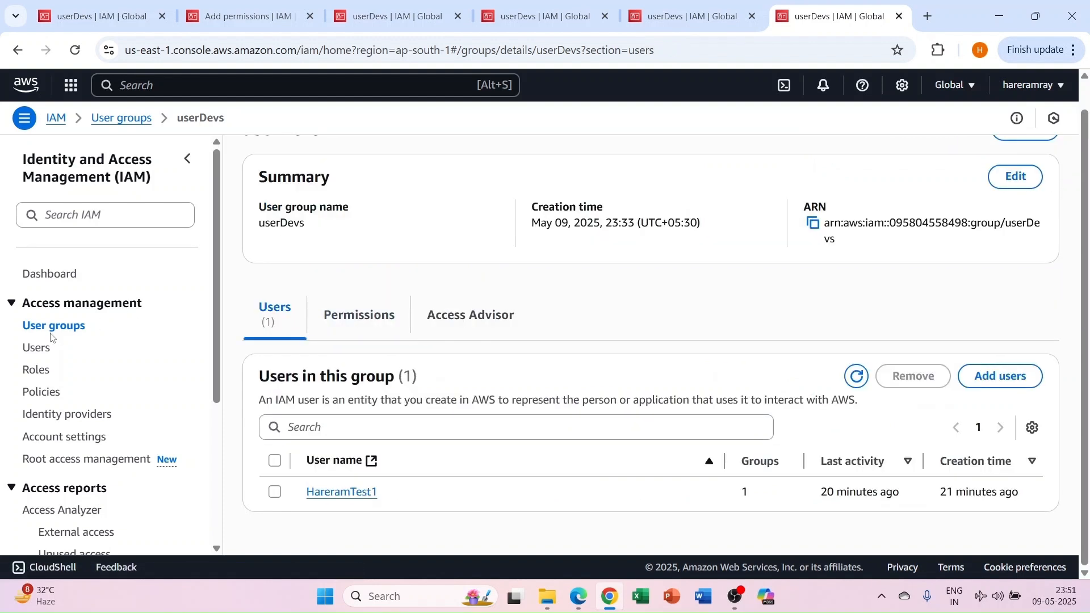
{"action": "left_click", "coordinate": [35, 347]}
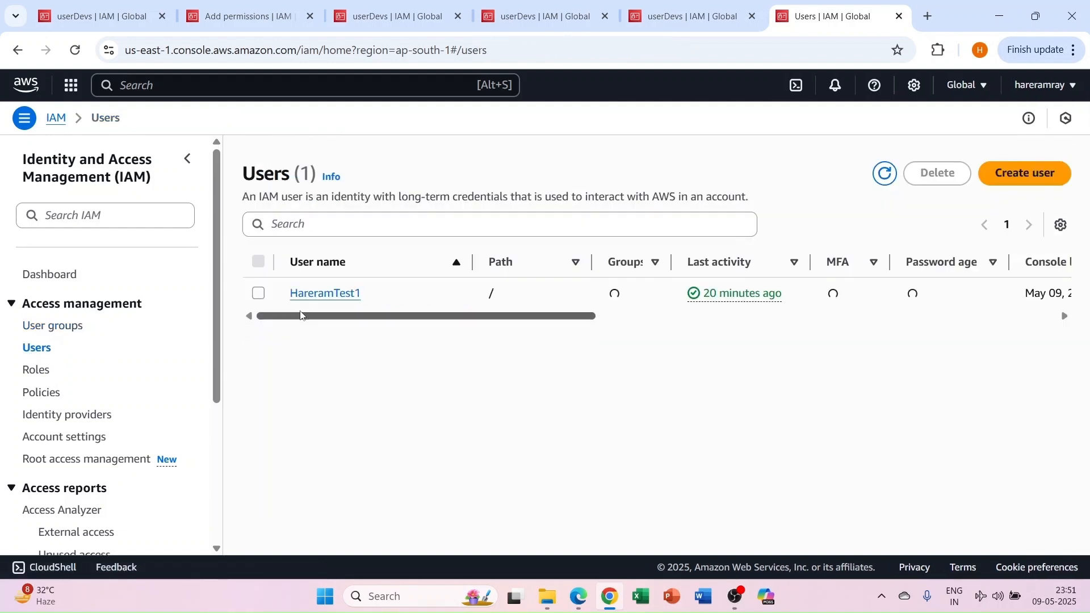
{"action": "left_click", "coordinate": [322, 295]}
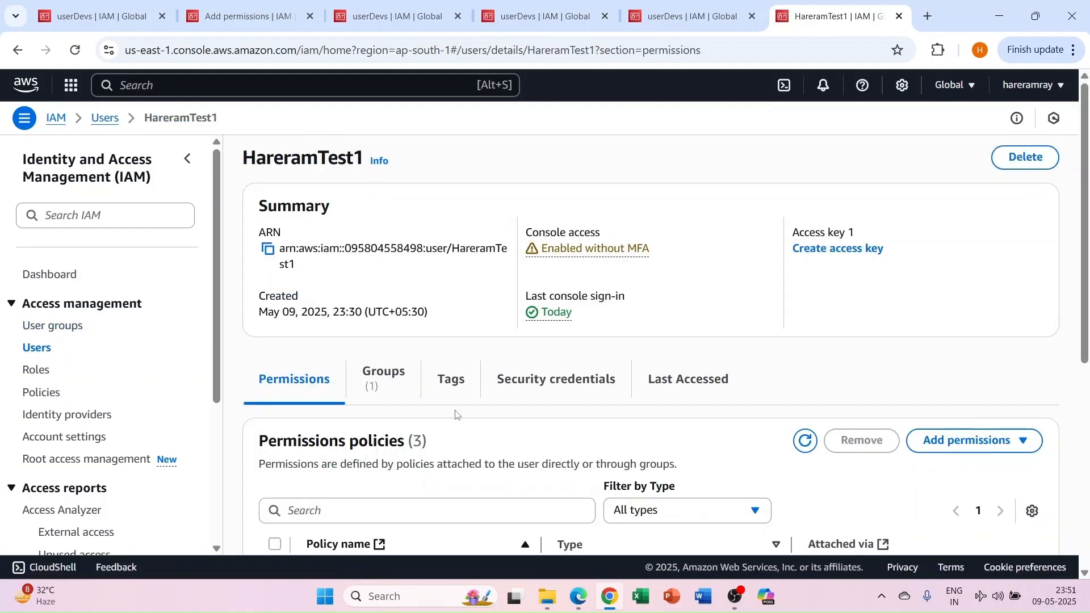
{"action": "scroll", "coordinate": [453, 413], "scroll_direction": "down", "scroll_amount": 3}
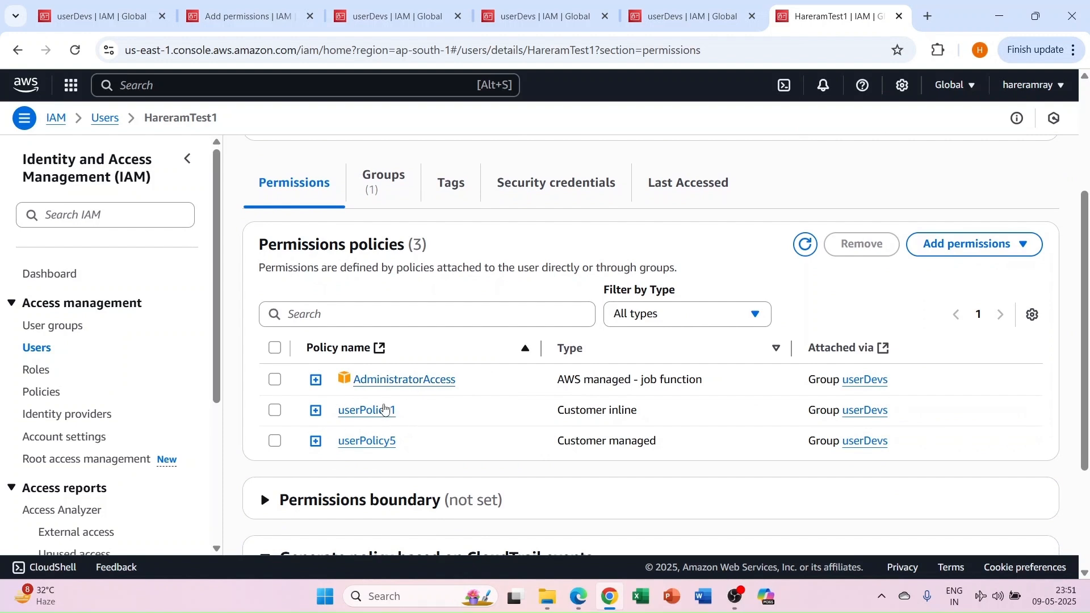
{"action": "scroll", "coordinate": [462, 368], "scroll_direction": "up", "scroll_amount": 2}
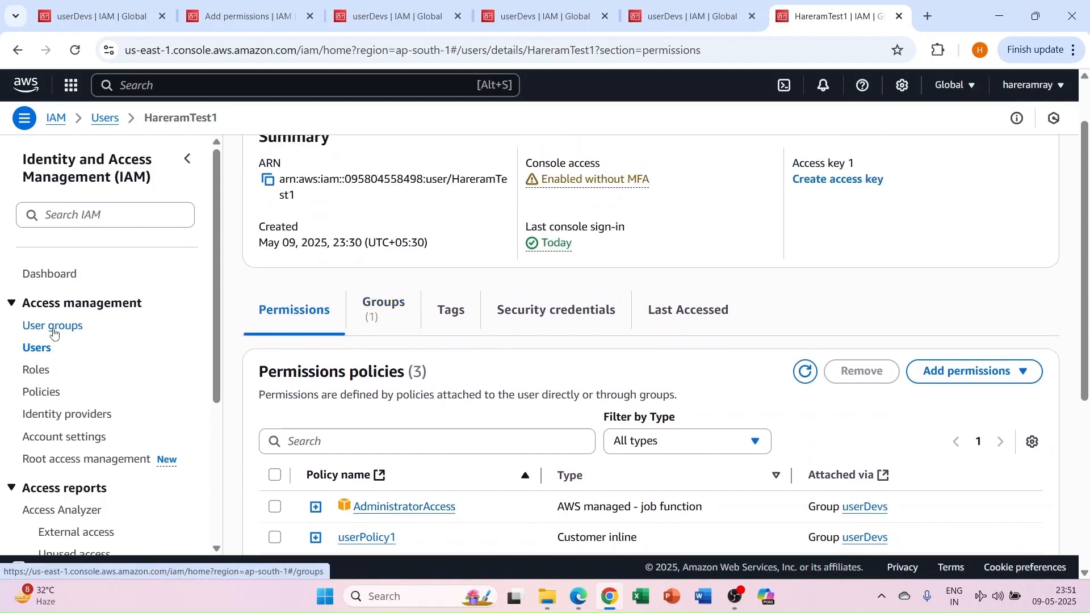
Step: Remove and delete the customer inline policy userPolicy1 from the userDevs group, confirming with the policy name userPolicy1
{"action": "left_click", "coordinate": [54, 333]}
{"action": "left_click", "coordinate": [309, 279]}
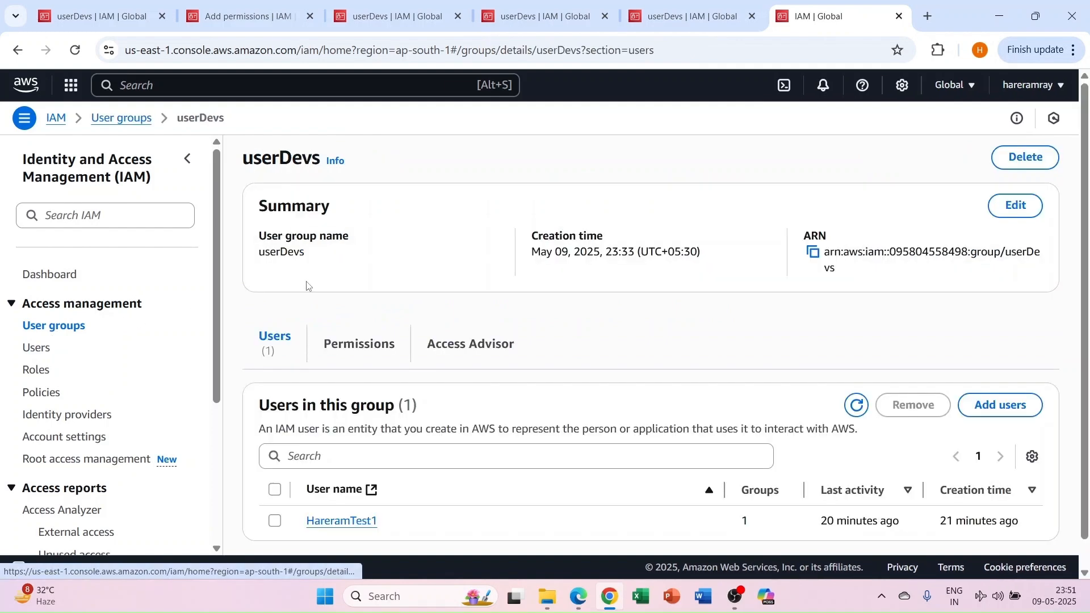
{"action": "scroll", "coordinate": [420, 384], "scroll_direction": "down", "scroll_amount": 1}
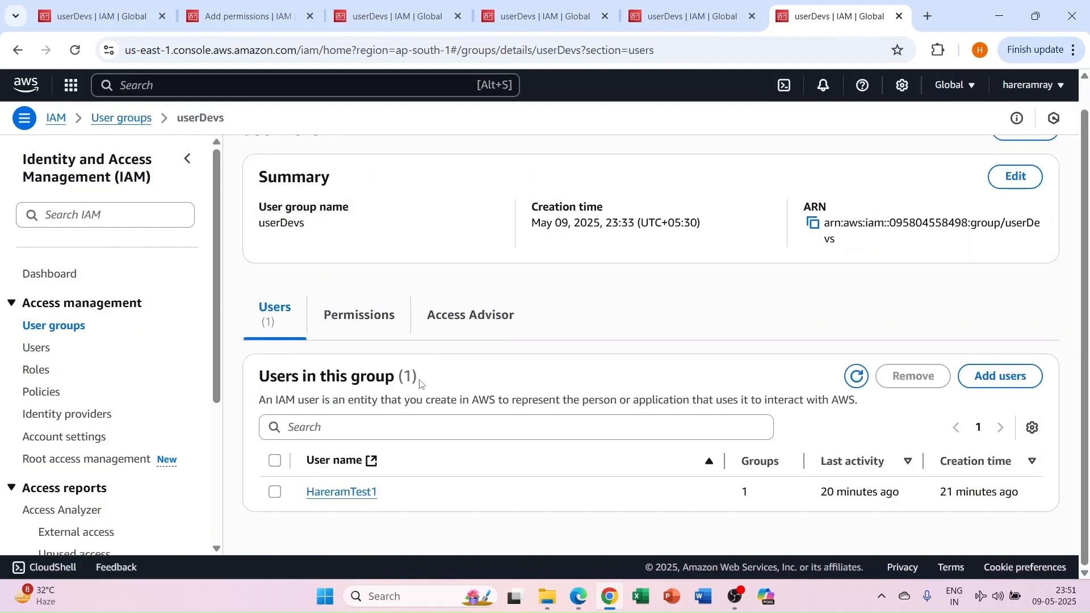
{"action": "left_click", "coordinate": [358, 316]}
{"action": "scroll", "coordinate": [402, 441], "scroll_direction": "down", "scroll_amount": 1}
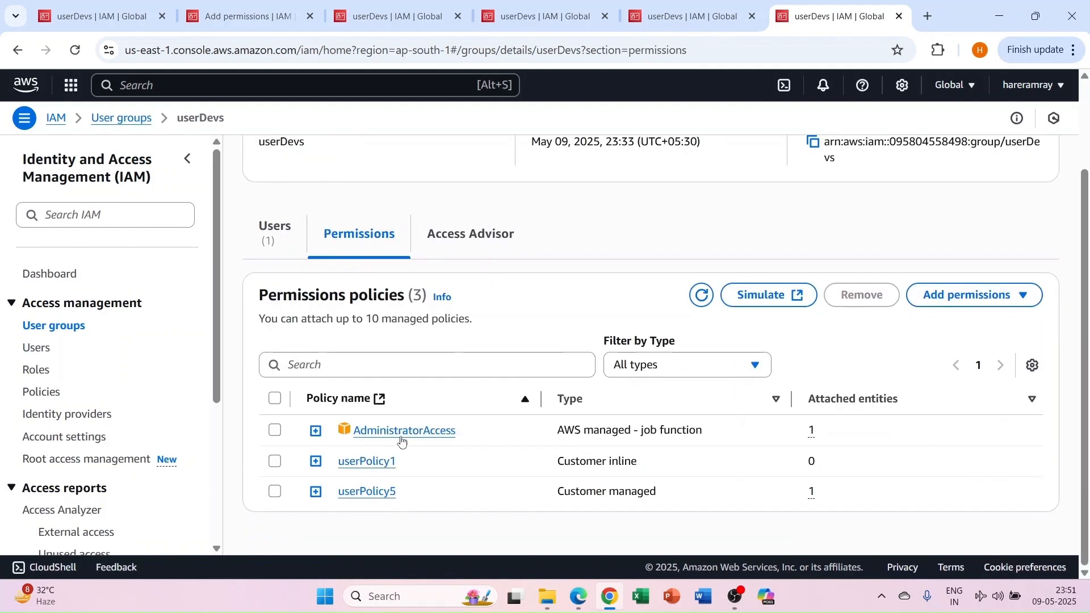
{"action": "left_click", "coordinate": [277, 463]}
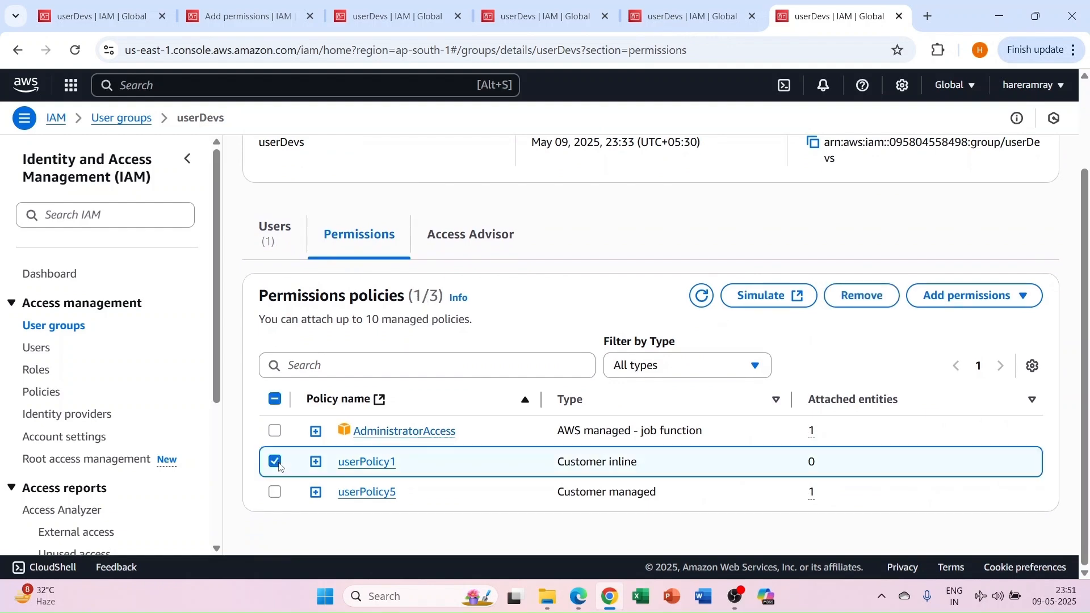
{"action": "left_click", "coordinate": [858, 305]}
{"action": "left_click", "coordinate": [448, 370]}
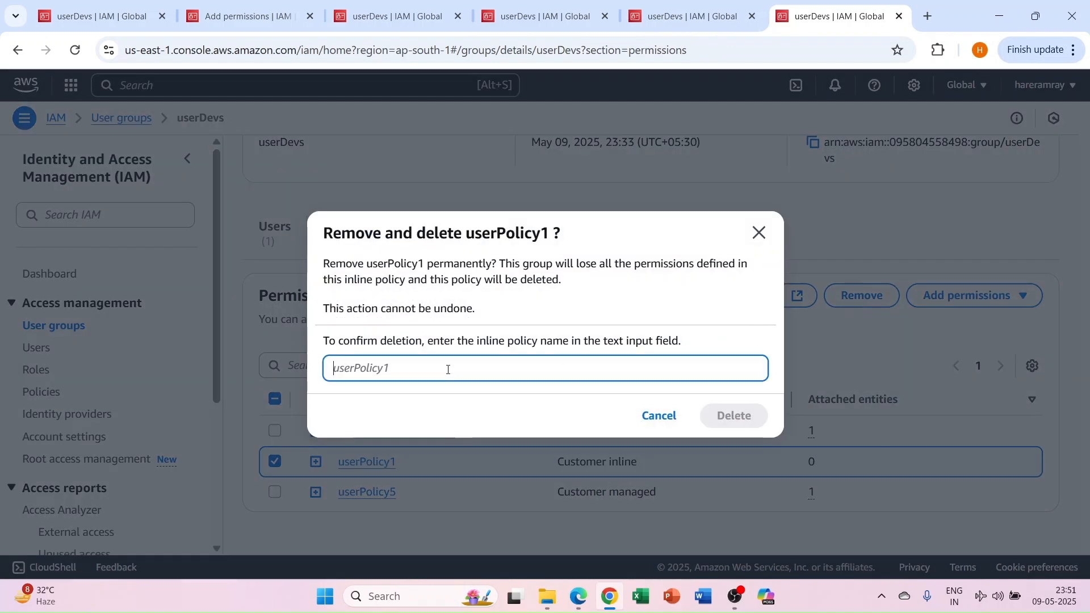
{"action": "type", "text": "user"}
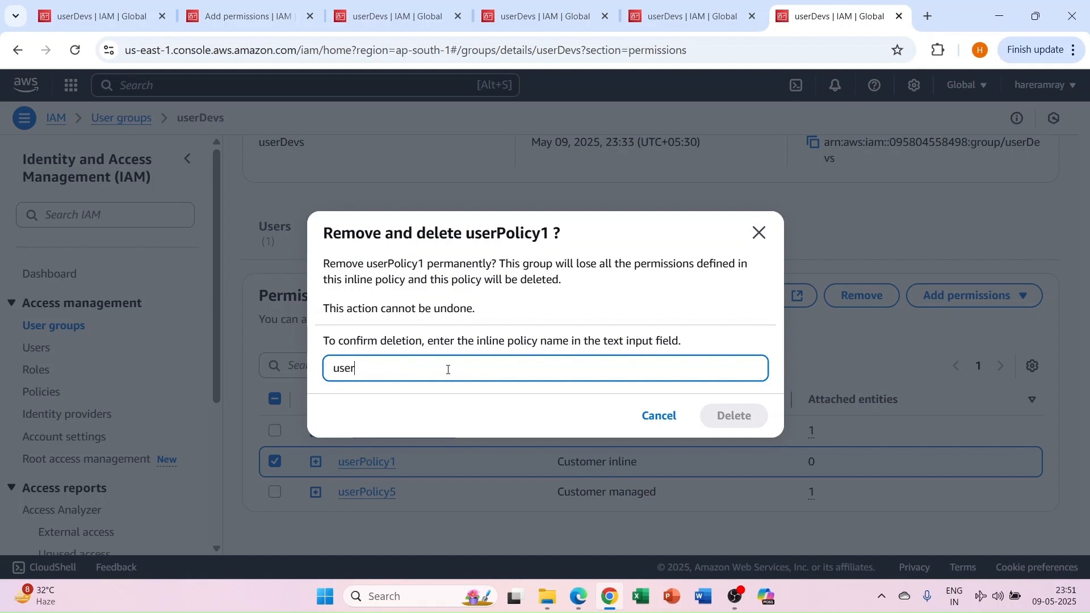
{"action": "type", "text": "Policy1"}
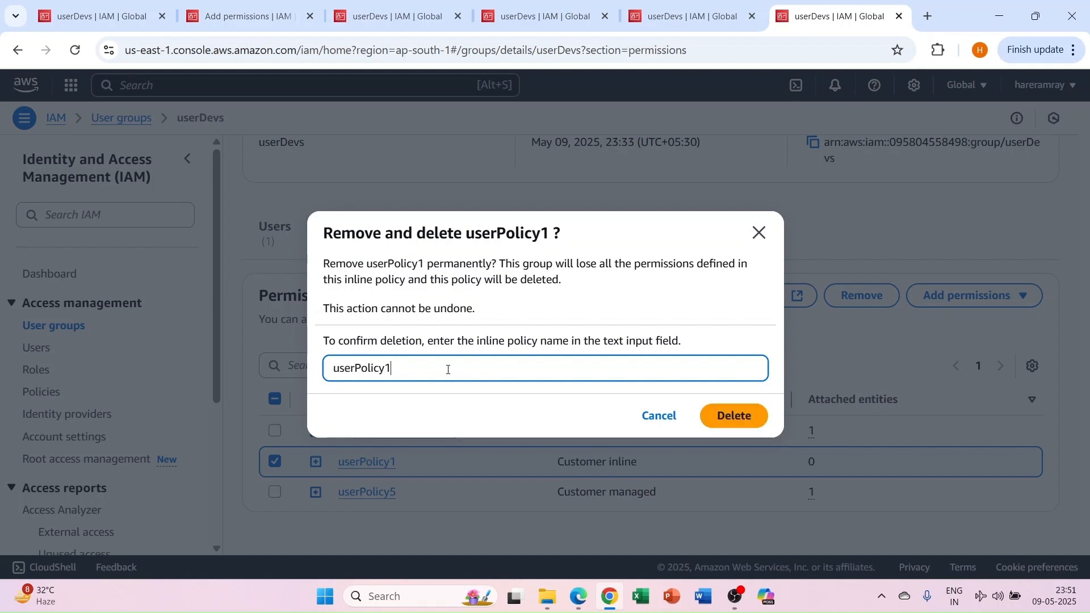
{"action": "left_click", "coordinate": [730, 415]}
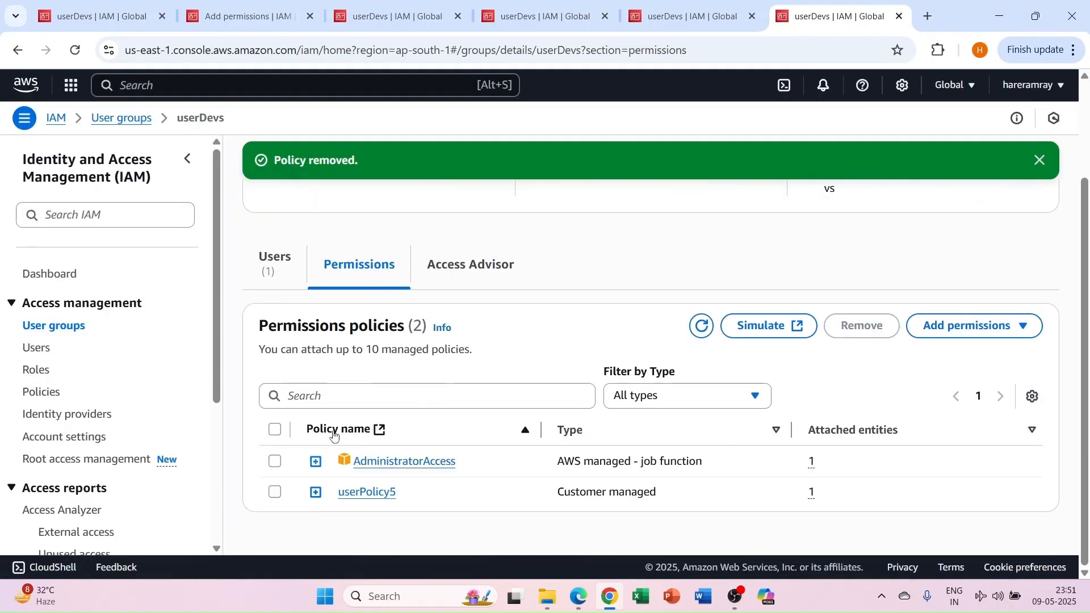
Step: Reopen the test user and examine its remaining permissions policies and the policies attached to its group membership
{"action": "scroll", "coordinate": [364, 335], "scroll_direction": "up", "scroll_amount": 3}
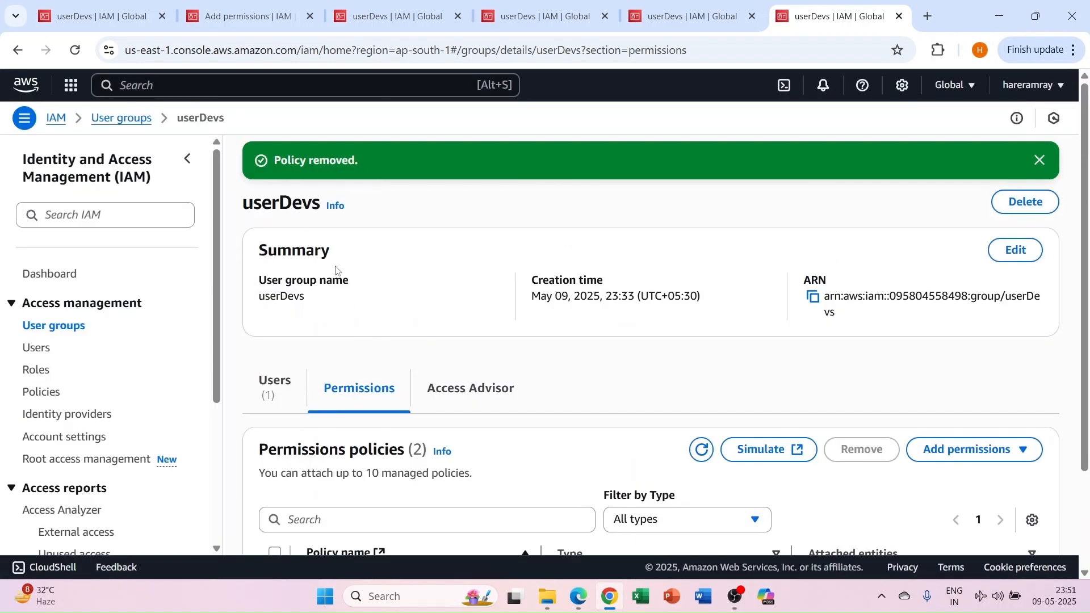
{"action": "left_click", "coordinate": [35, 348]}
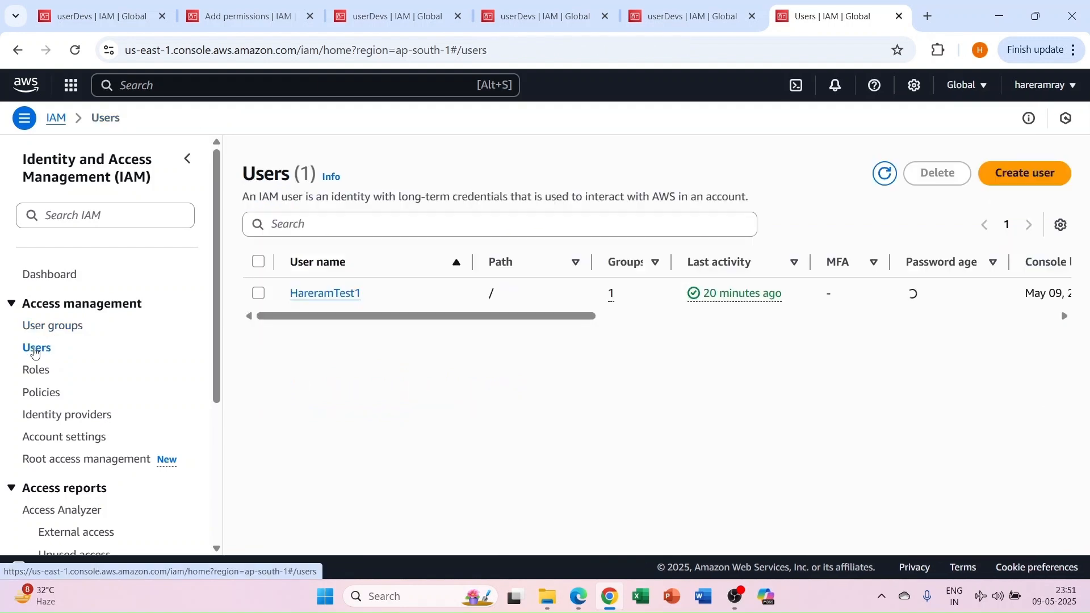
{"action": "left_click", "coordinate": [313, 295]}
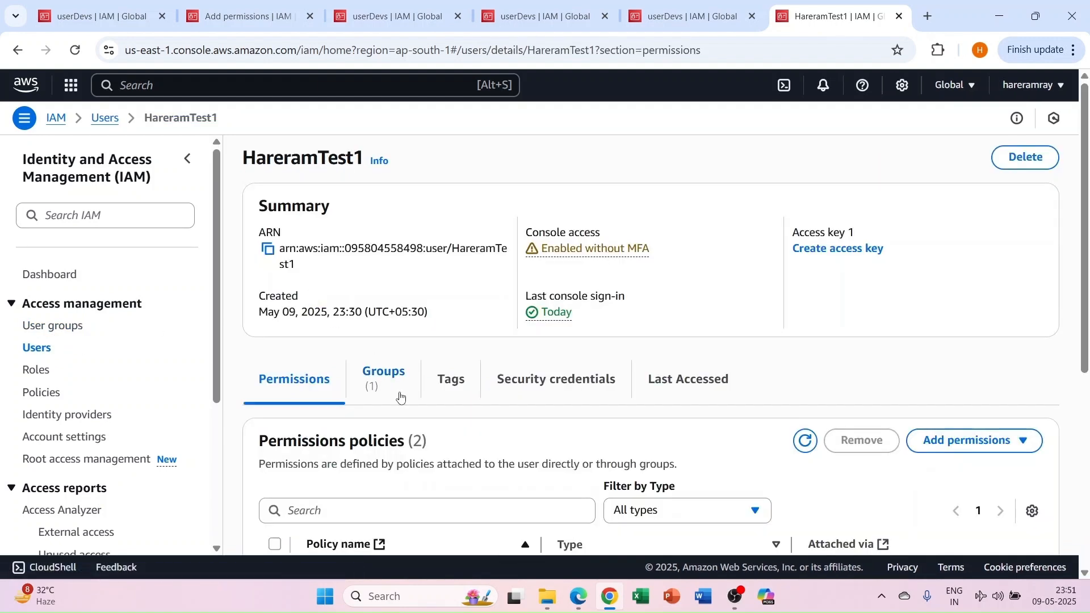
{"action": "scroll", "coordinate": [401, 398], "scroll_direction": "down", "scroll_amount": 1}
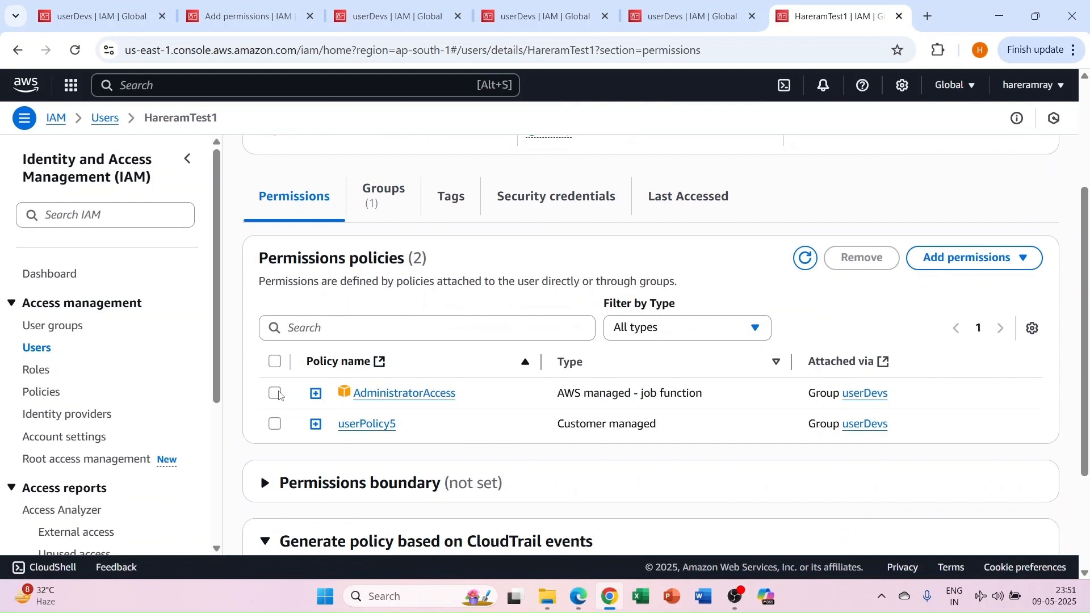
{"action": "left_click_drag", "start_coordinate": [409, 425], "coordinate": [260, 385]}
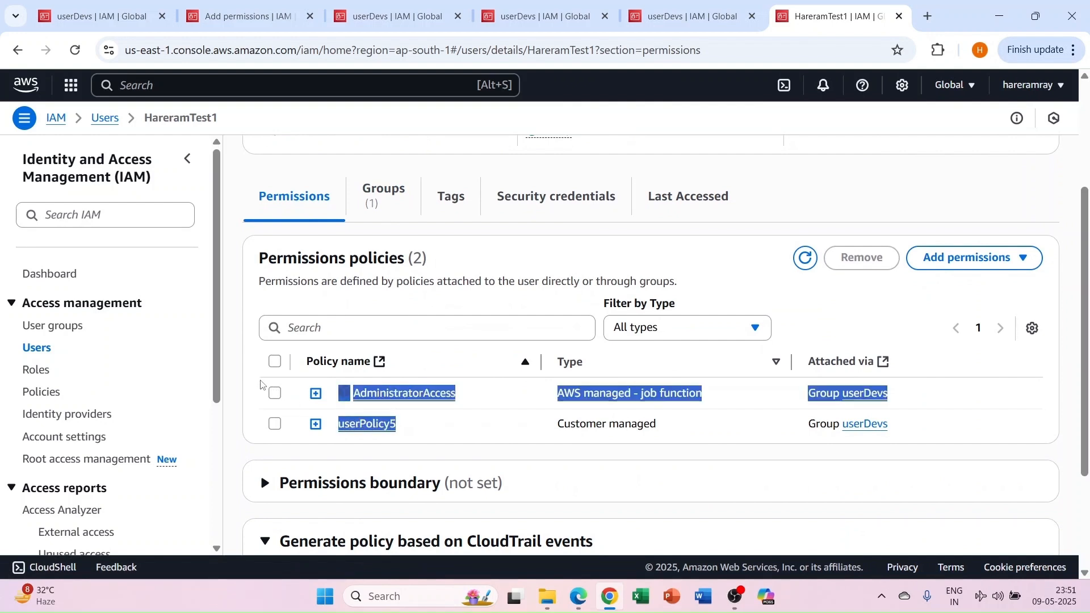
{"action": "left_click", "coordinate": [383, 323]}
{"action": "left_click", "coordinate": [359, 297]}
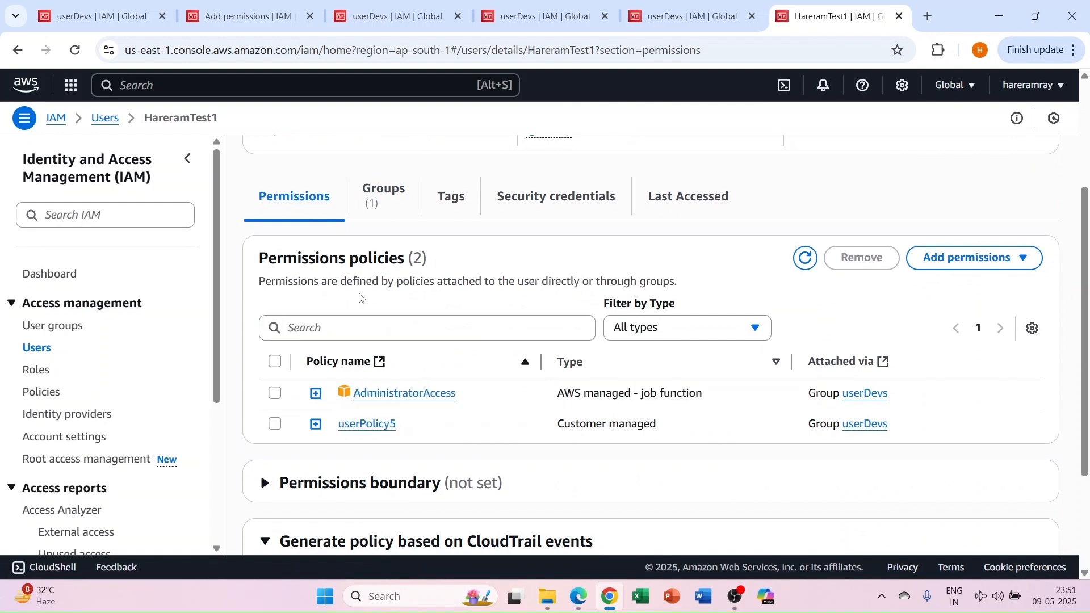
{"action": "scroll", "coordinate": [360, 297], "scroll_direction": "up", "scroll_amount": 3}
{"action": "left_click", "coordinate": [370, 283]}
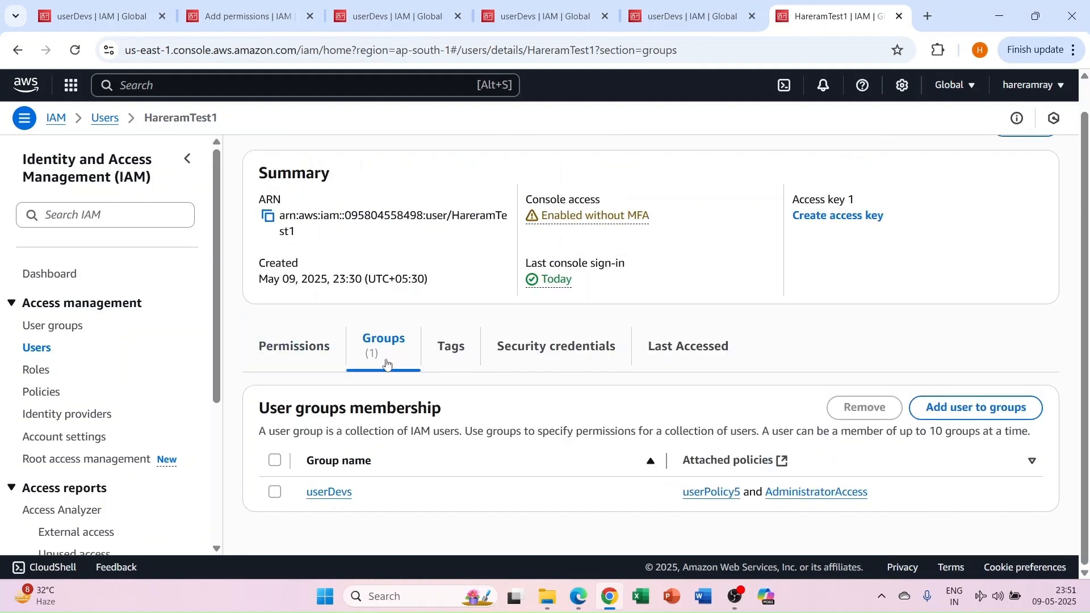
{"action": "left_click", "coordinate": [279, 356]}
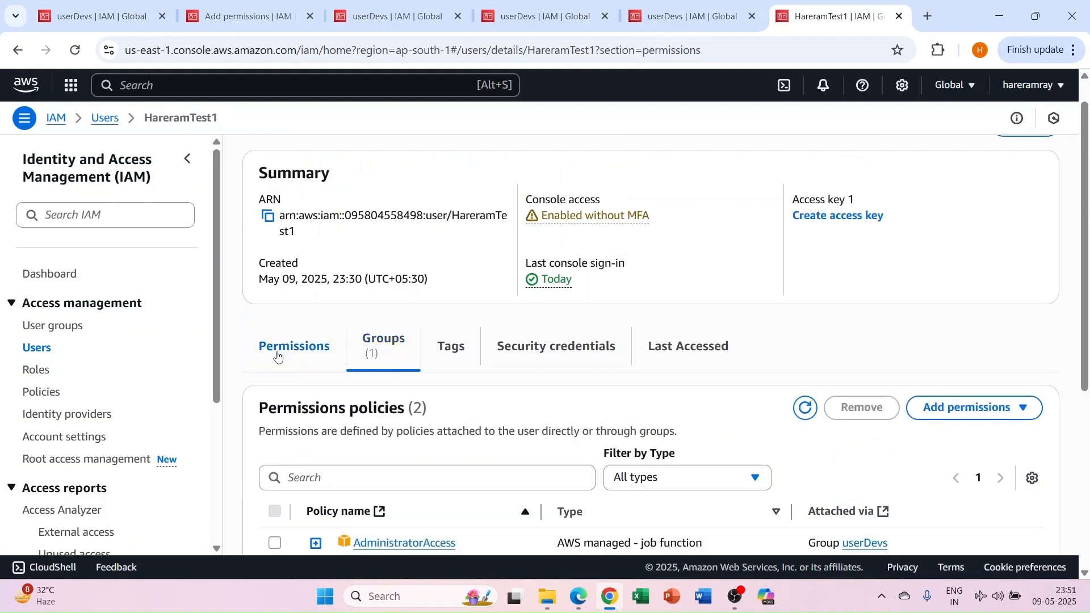
{"action": "scroll", "coordinate": [394, 318], "scroll_direction": "up", "scroll_amount": 1}
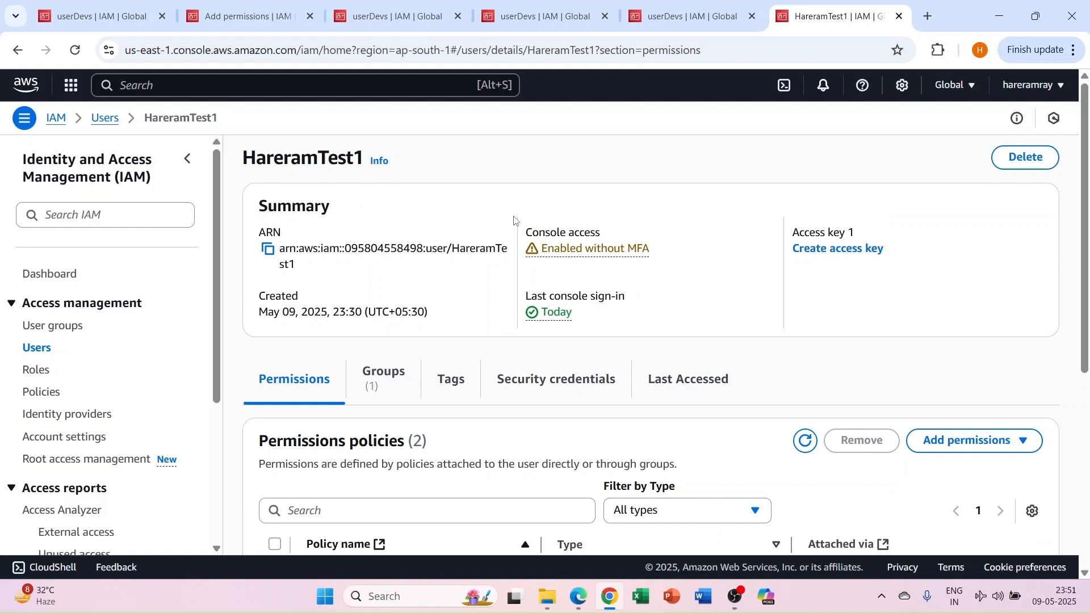
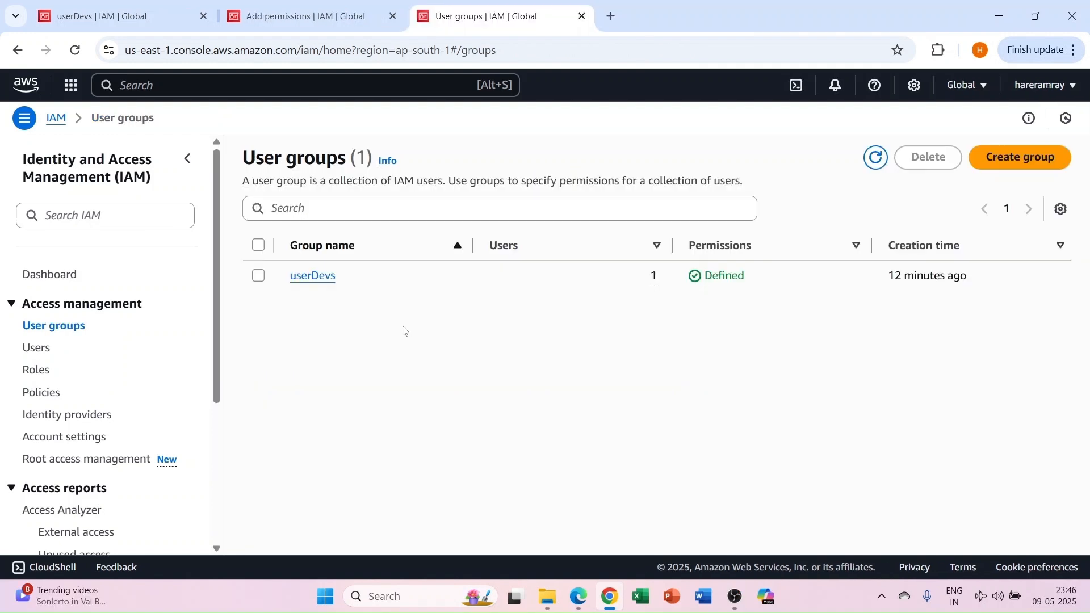
{"action": "left_click", "coordinate": [322, 276]}
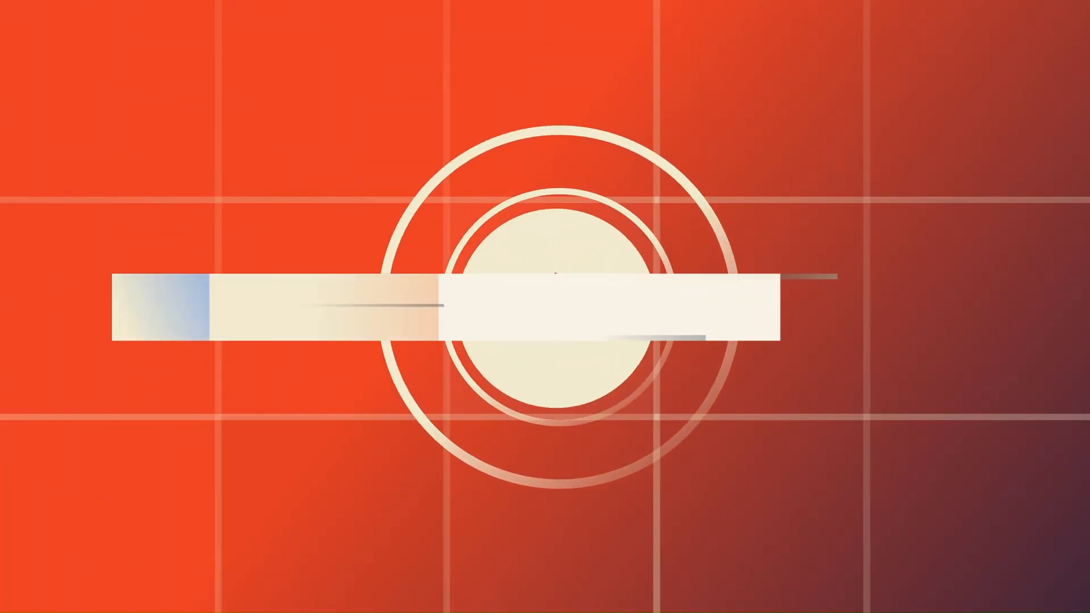